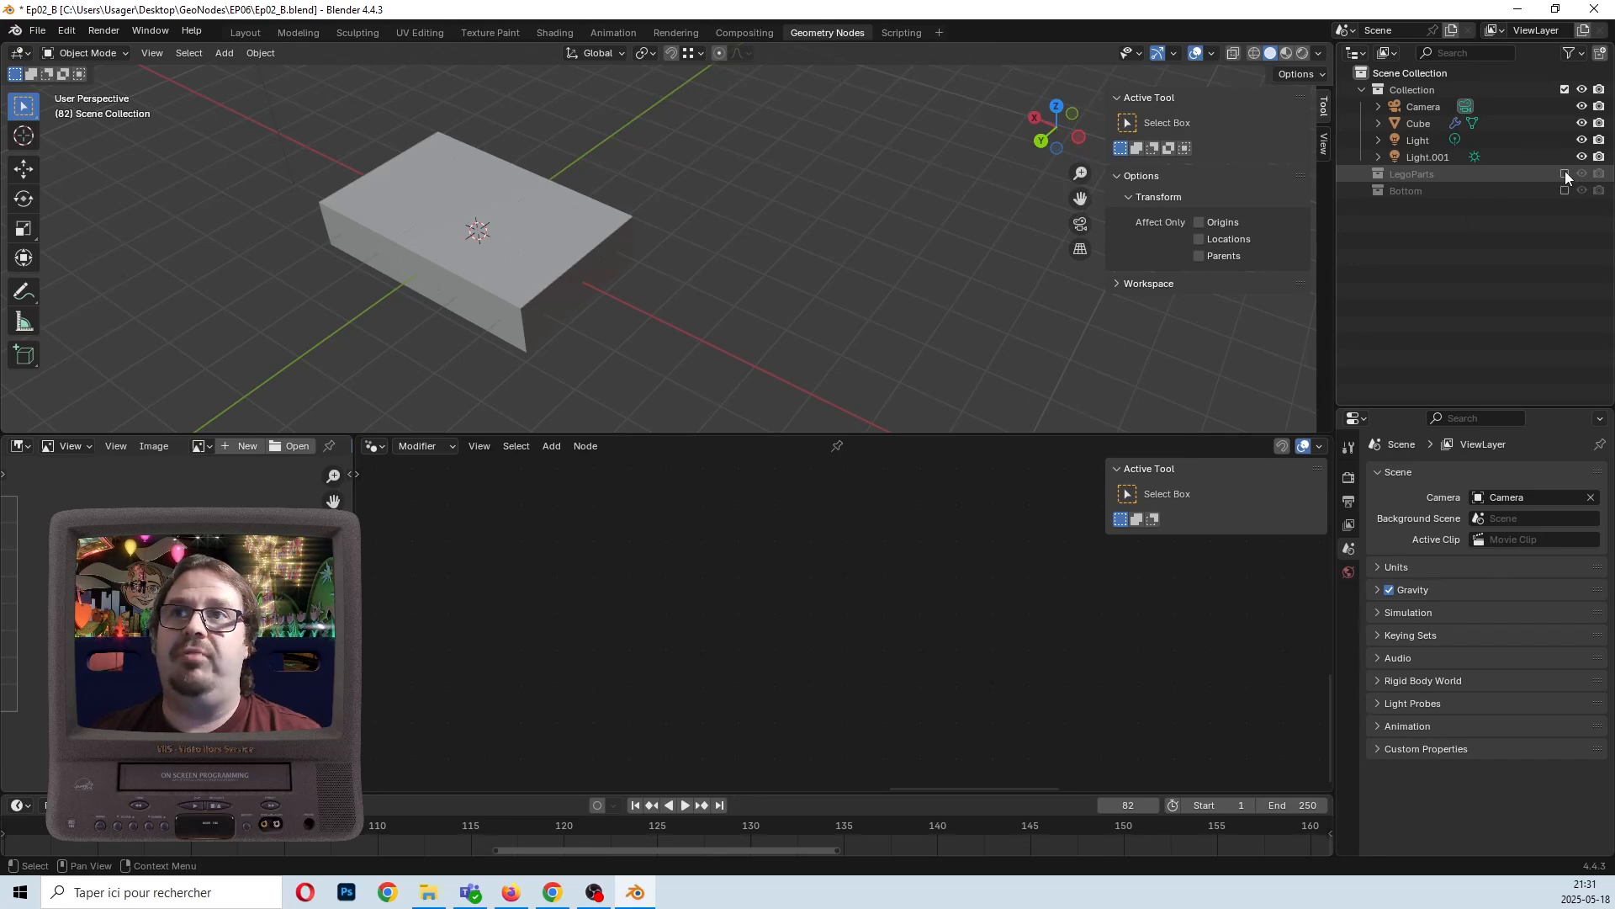
# Enable the LegoParts collection and select its modular brick pieces one by one to inspect them.
pyautogui.click(1565, 173)
pyautogui.click(928, 226)
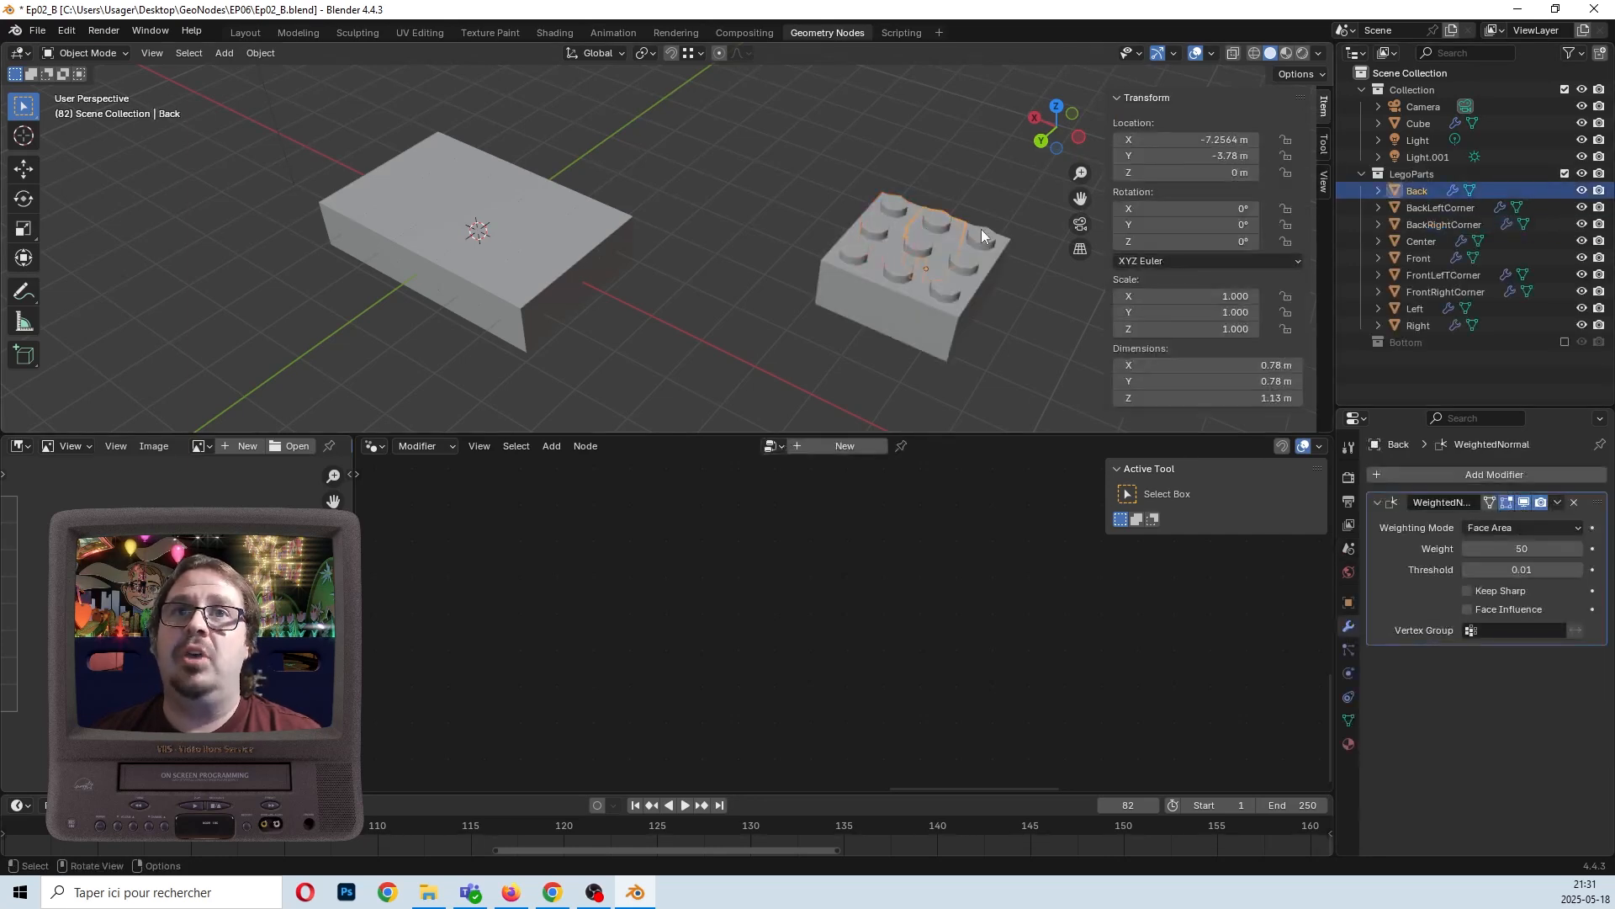
pyautogui.click(982, 232)
pyautogui.click(976, 265)
pyautogui.click(870, 280)
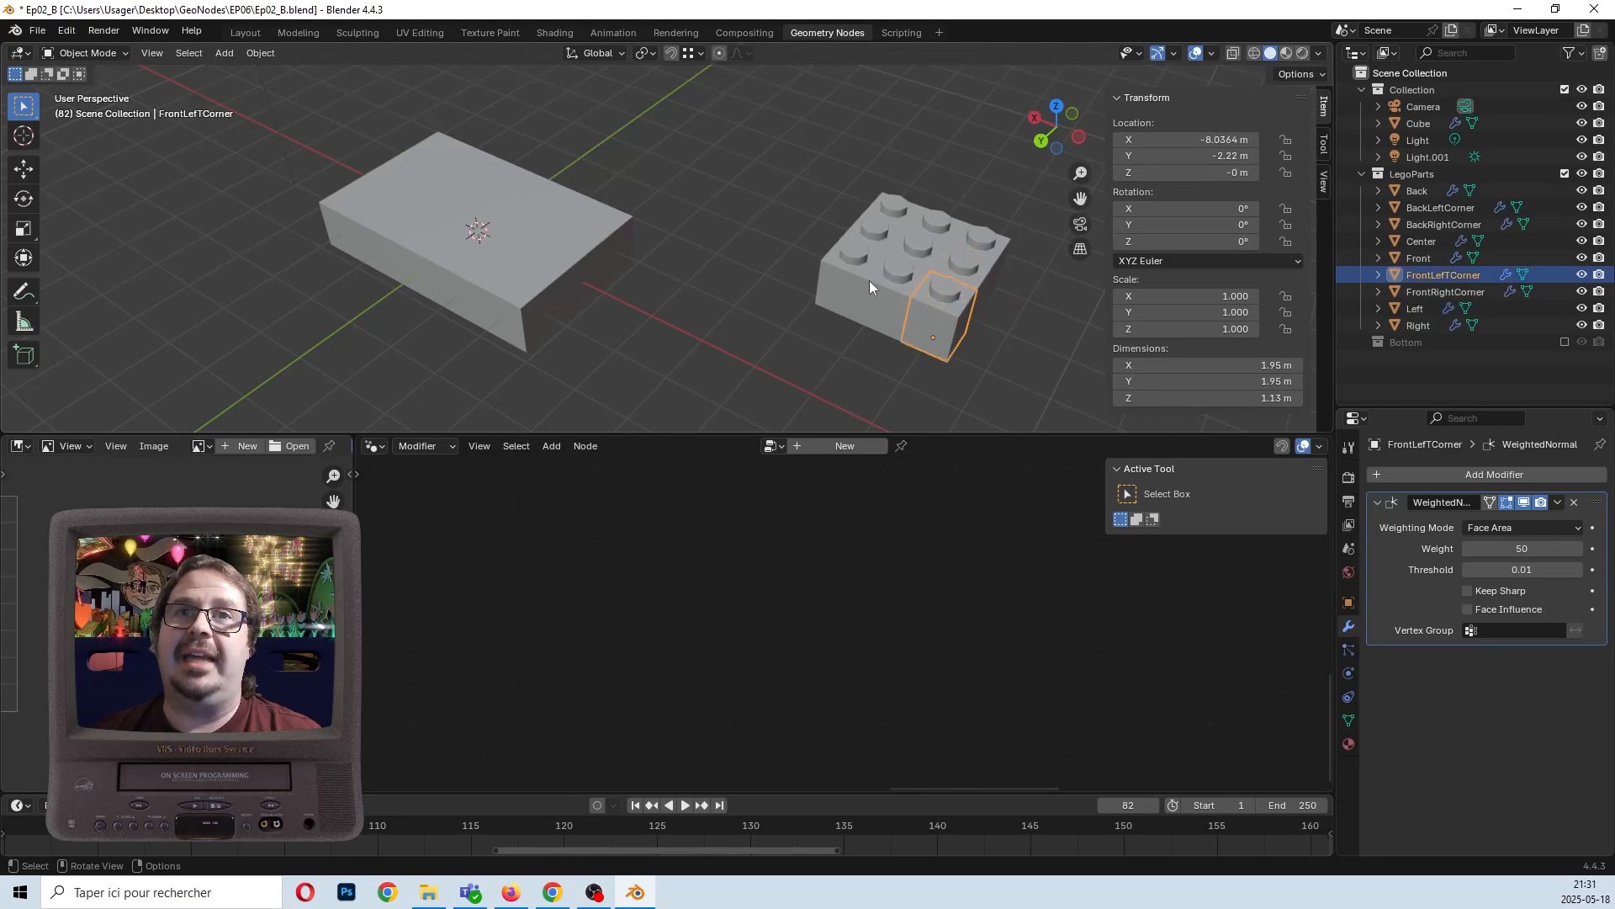
pyautogui.click(866, 279)
pyautogui.click(845, 241)
pyautogui.click(888, 215)
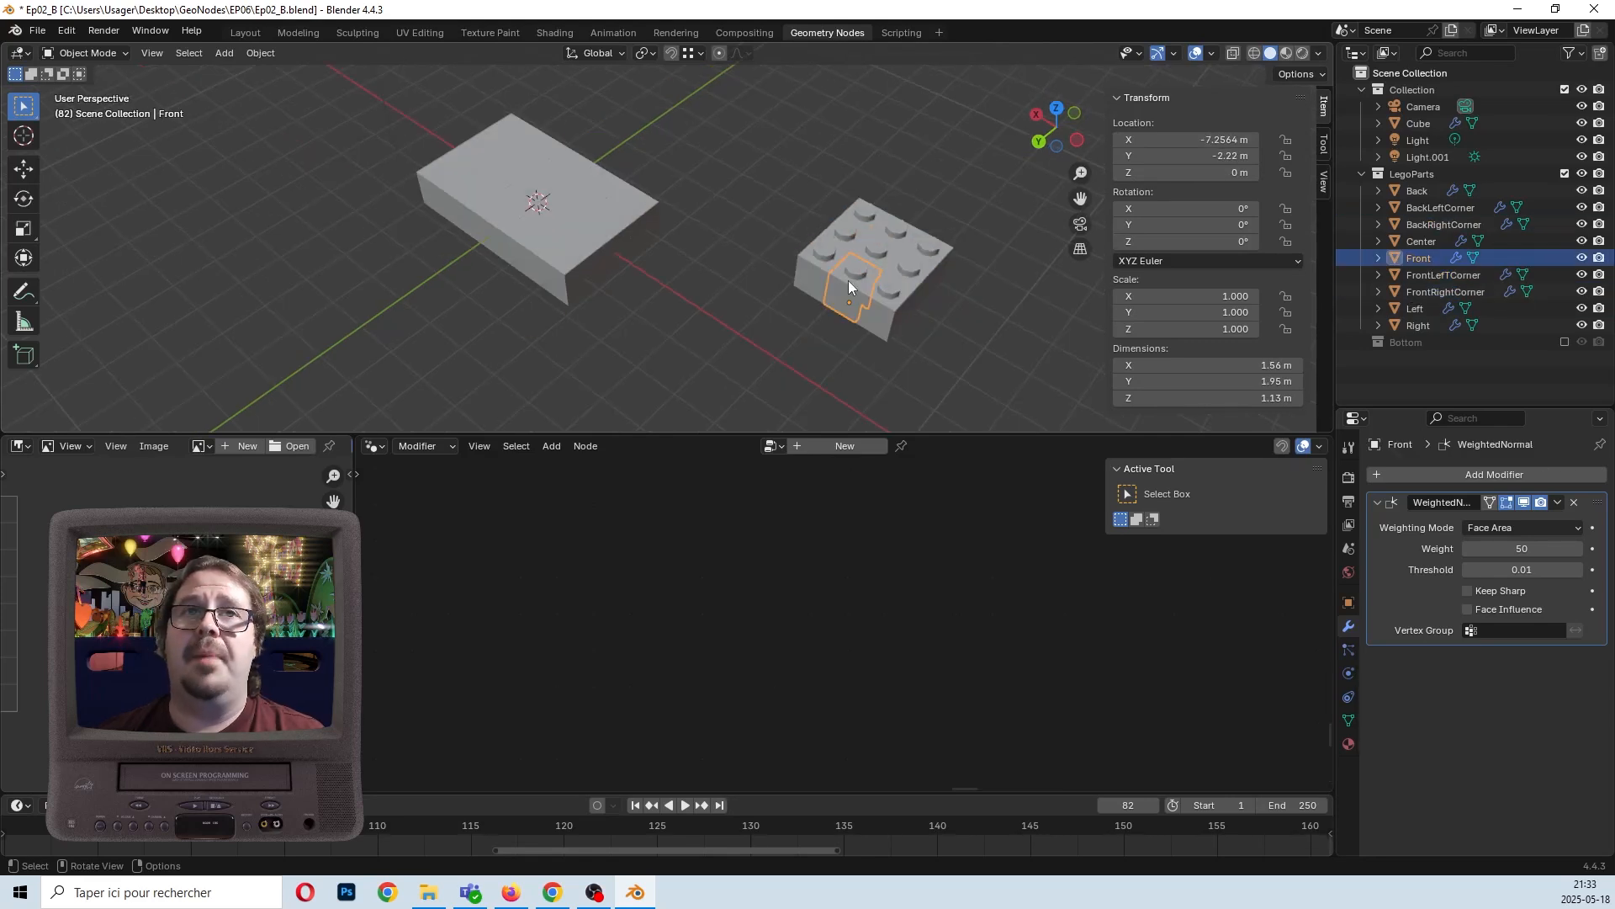
# Add the FrontRightCorner object to the Cube's node tree and connect its Geometry output to the Transform Geometry node's Geometry input.
pyautogui.click(629, 220)
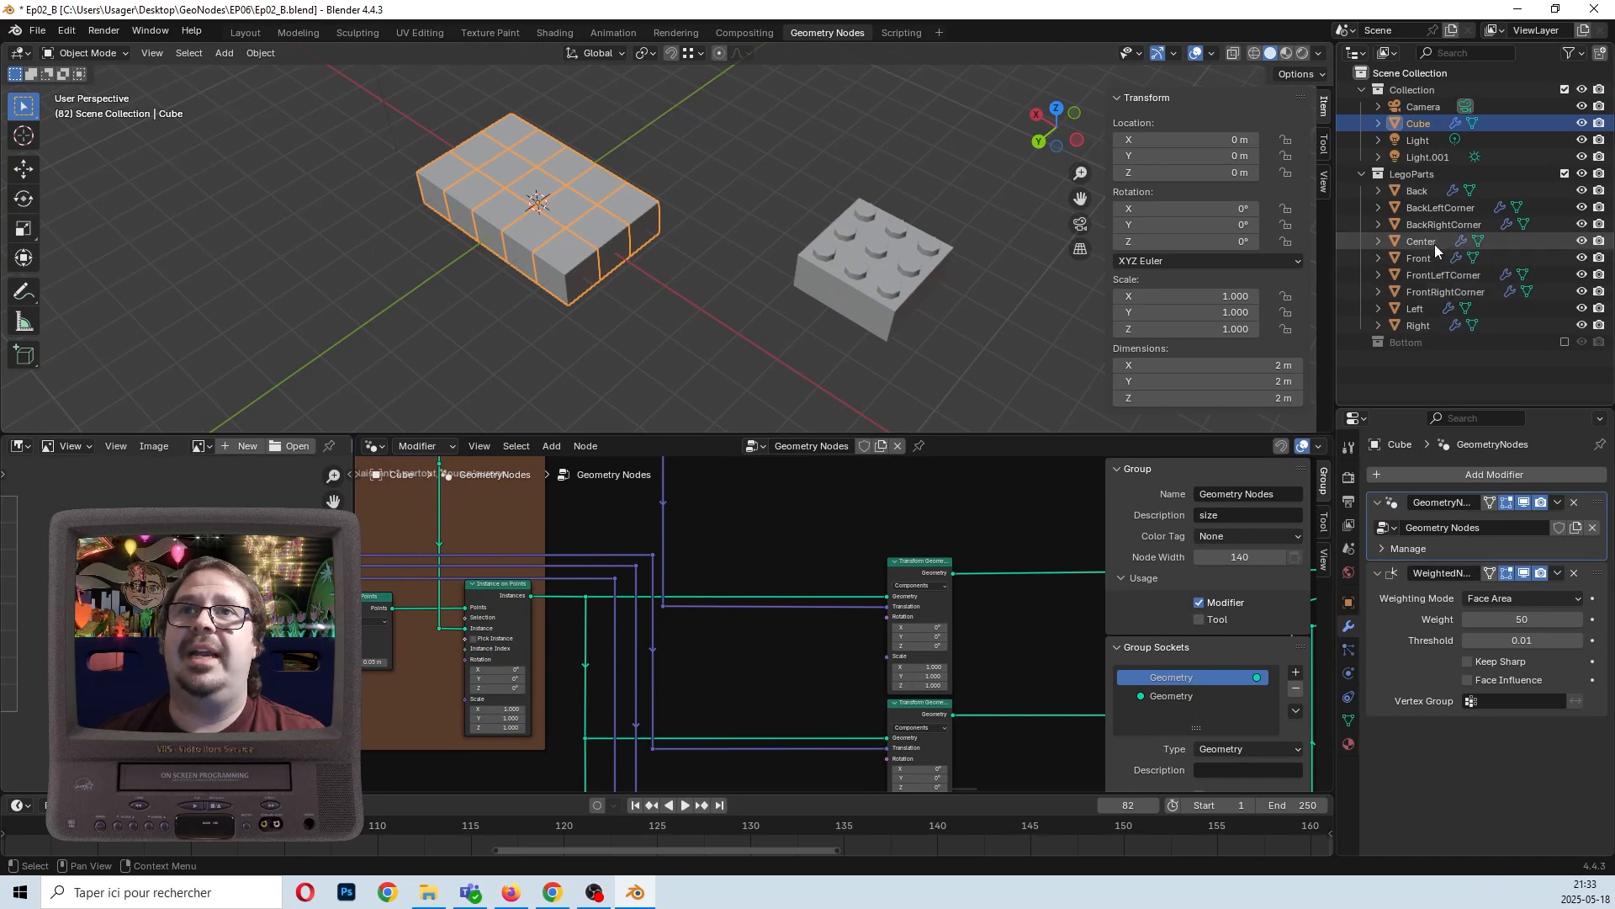
pyautogui.moveTo(1435, 289); pyautogui.dragTo(721, 656)
pyautogui.scroll(1, 737, 679)
pyautogui.scroll(3, 723, 609)
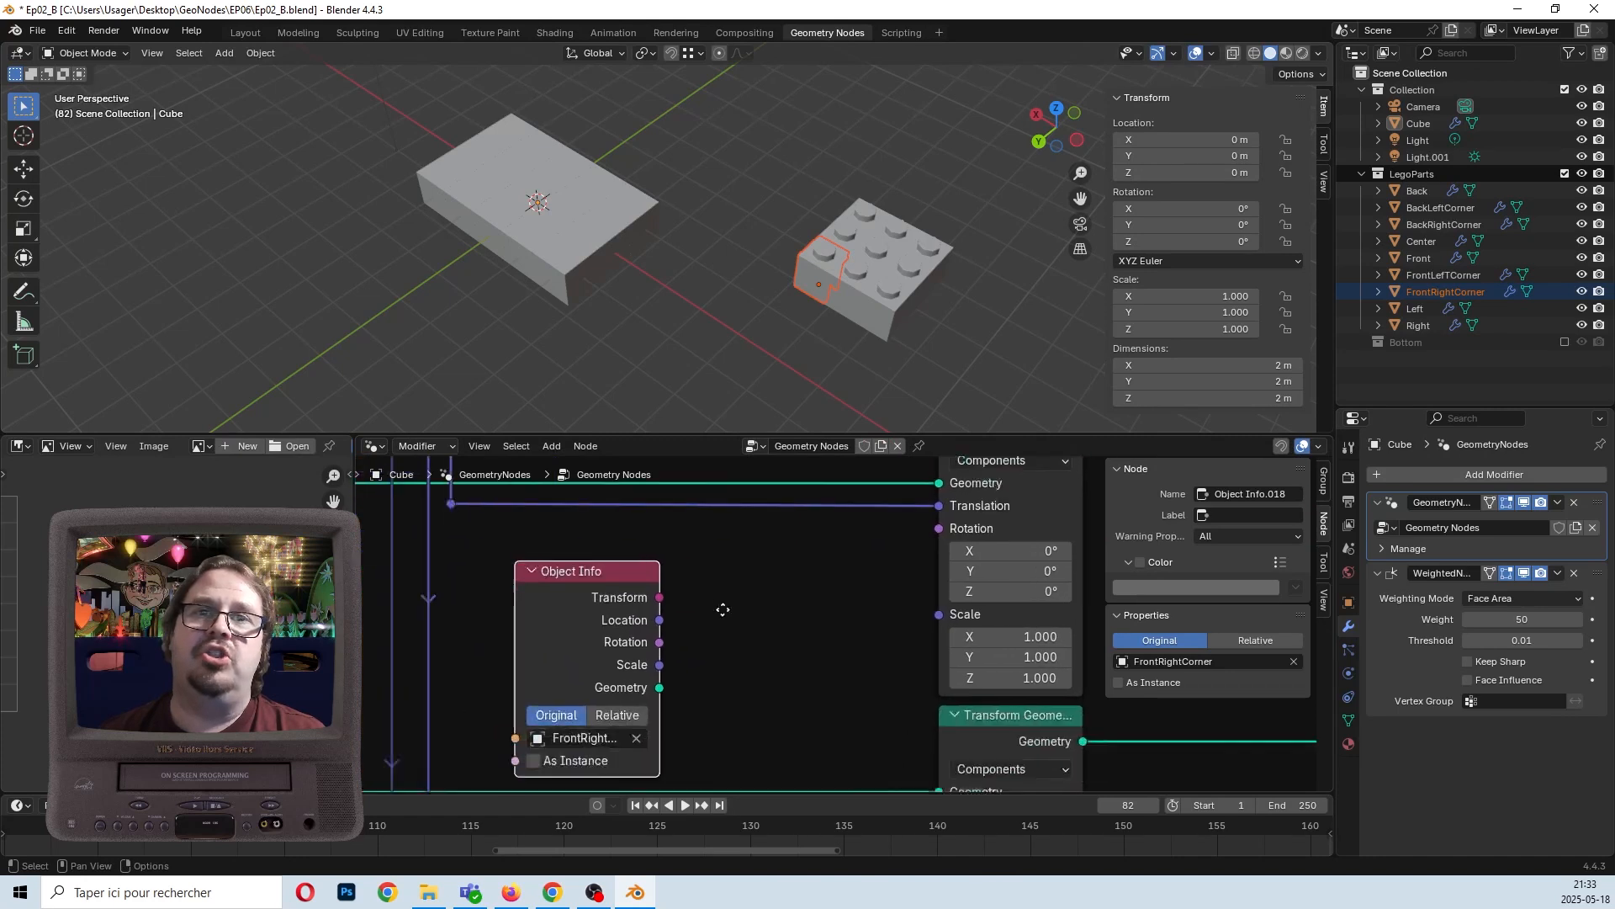
pyautogui.moveTo(722, 609)
pyautogui.mouseDown(button='middle')
pyautogui.moveTo(758, 573)
pyautogui.moveTo(746, 608)
pyautogui.mouseUp(button='middle')
pyautogui.moveTo(875, 523); pyautogui.dragTo(866, 554, button='middle')
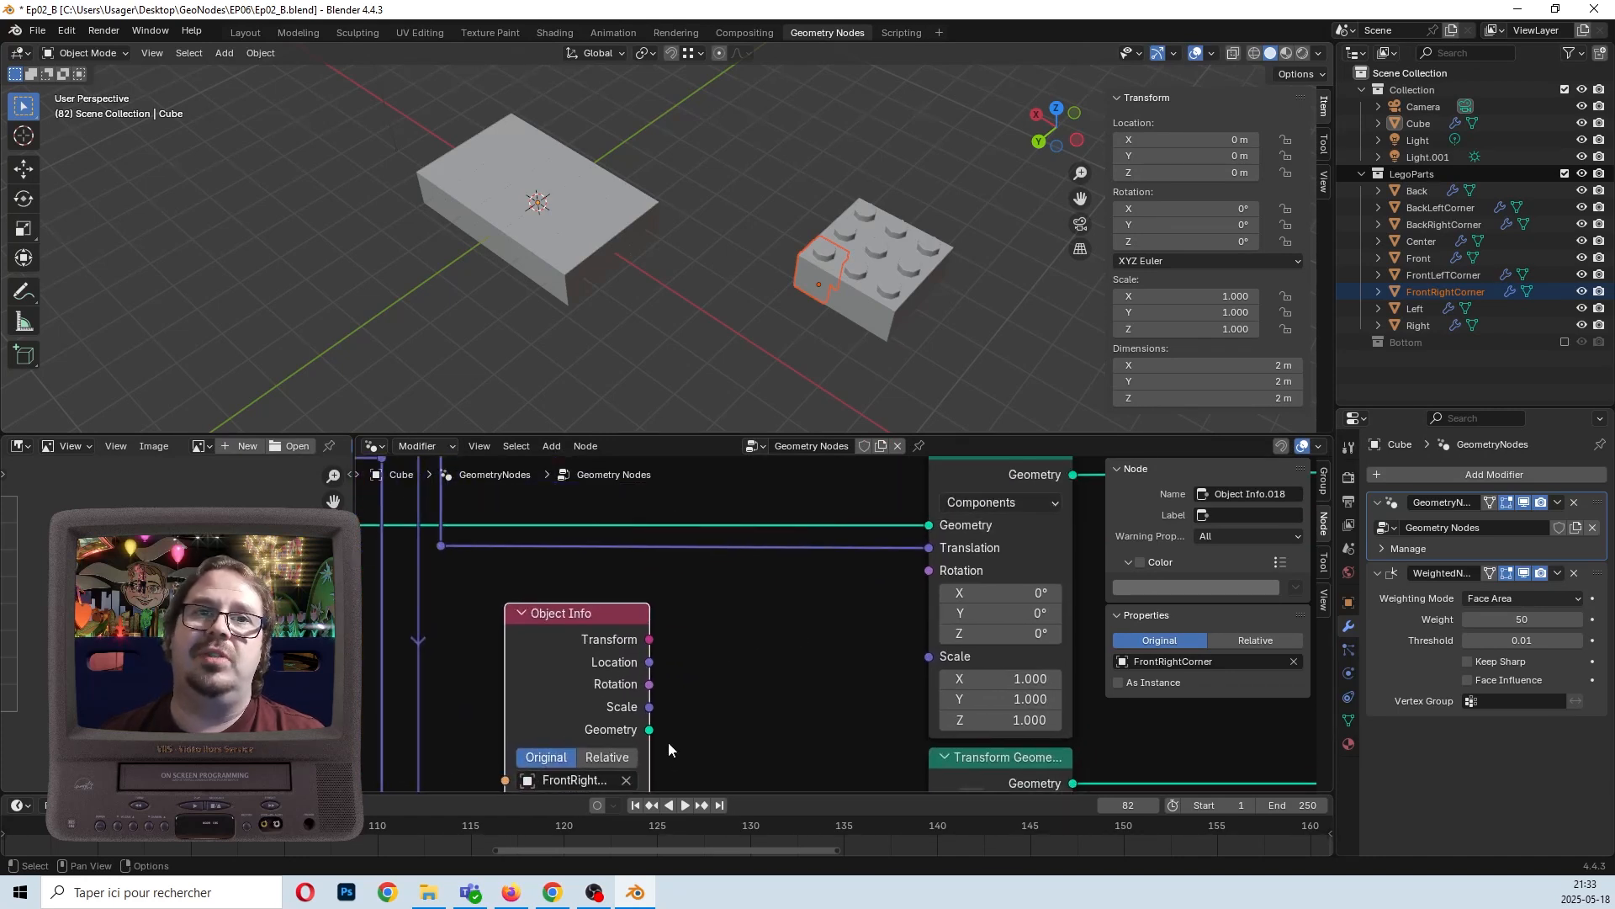
pyautogui.moveTo(655, 737); pyautogui.dragTo(928, 525)
# Move the FrontRightCorner Object Info node above its Transform Geometry link and inspect the inserted corner piece in the viewport.
pyautogui.scroll(-2, 570, 697)
pyautogui.moveTo(570, 696); pyautogui.dragTo(658, 673, button='middle')
pyautogui.moveTo(661, 675); pyautogui.dragTo(680, 468)
pyautogui.moveTo(490, 216); pyautogui.dragTo(694, 308, button='middle')
pyautogui.scroll(5, 694, 307)
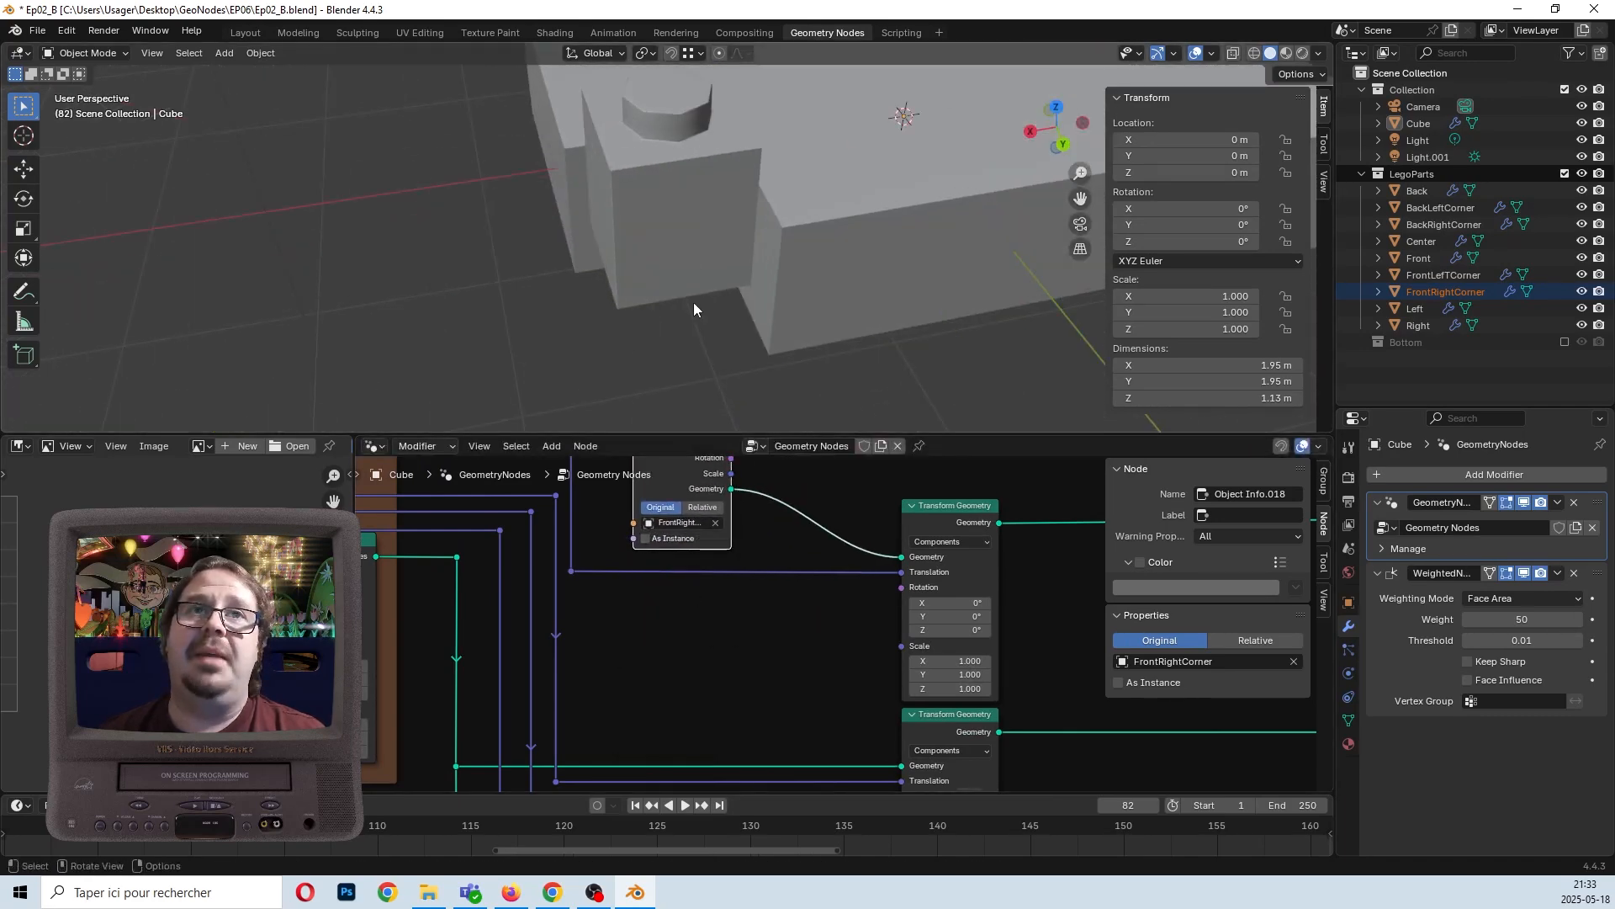
pyautogui.scroll(-5, 669, 295)
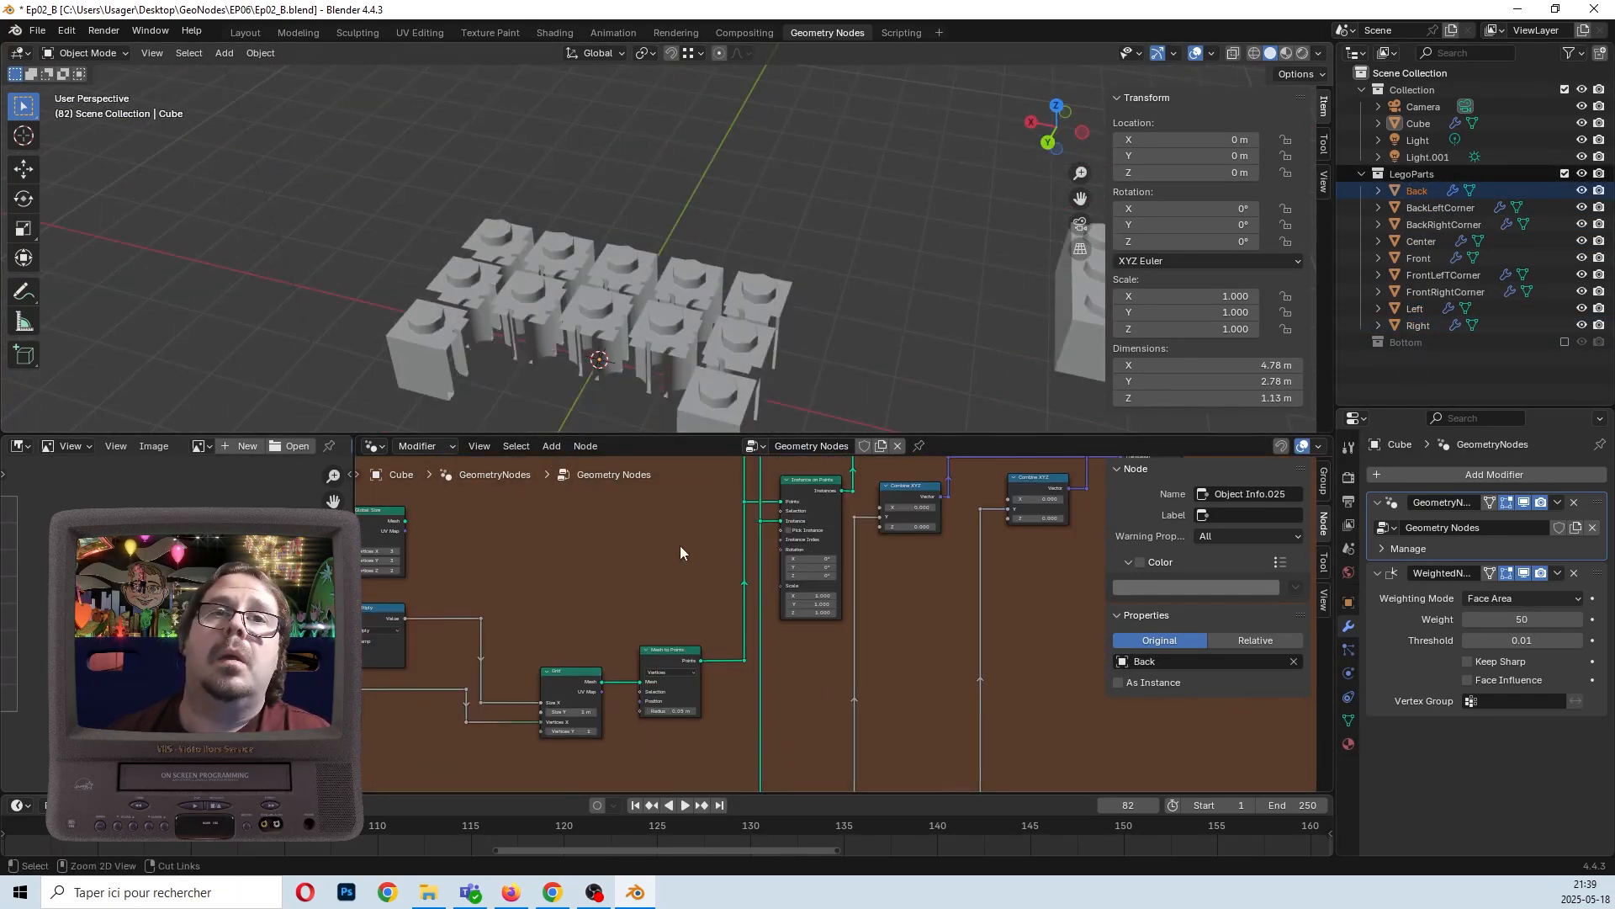
# Examine the spacing between the brick pieces from above and the Cell Size node at the start of the tree.
pyautogui.moveTo(696, 580); pyautogui.dragTo(972, 589)
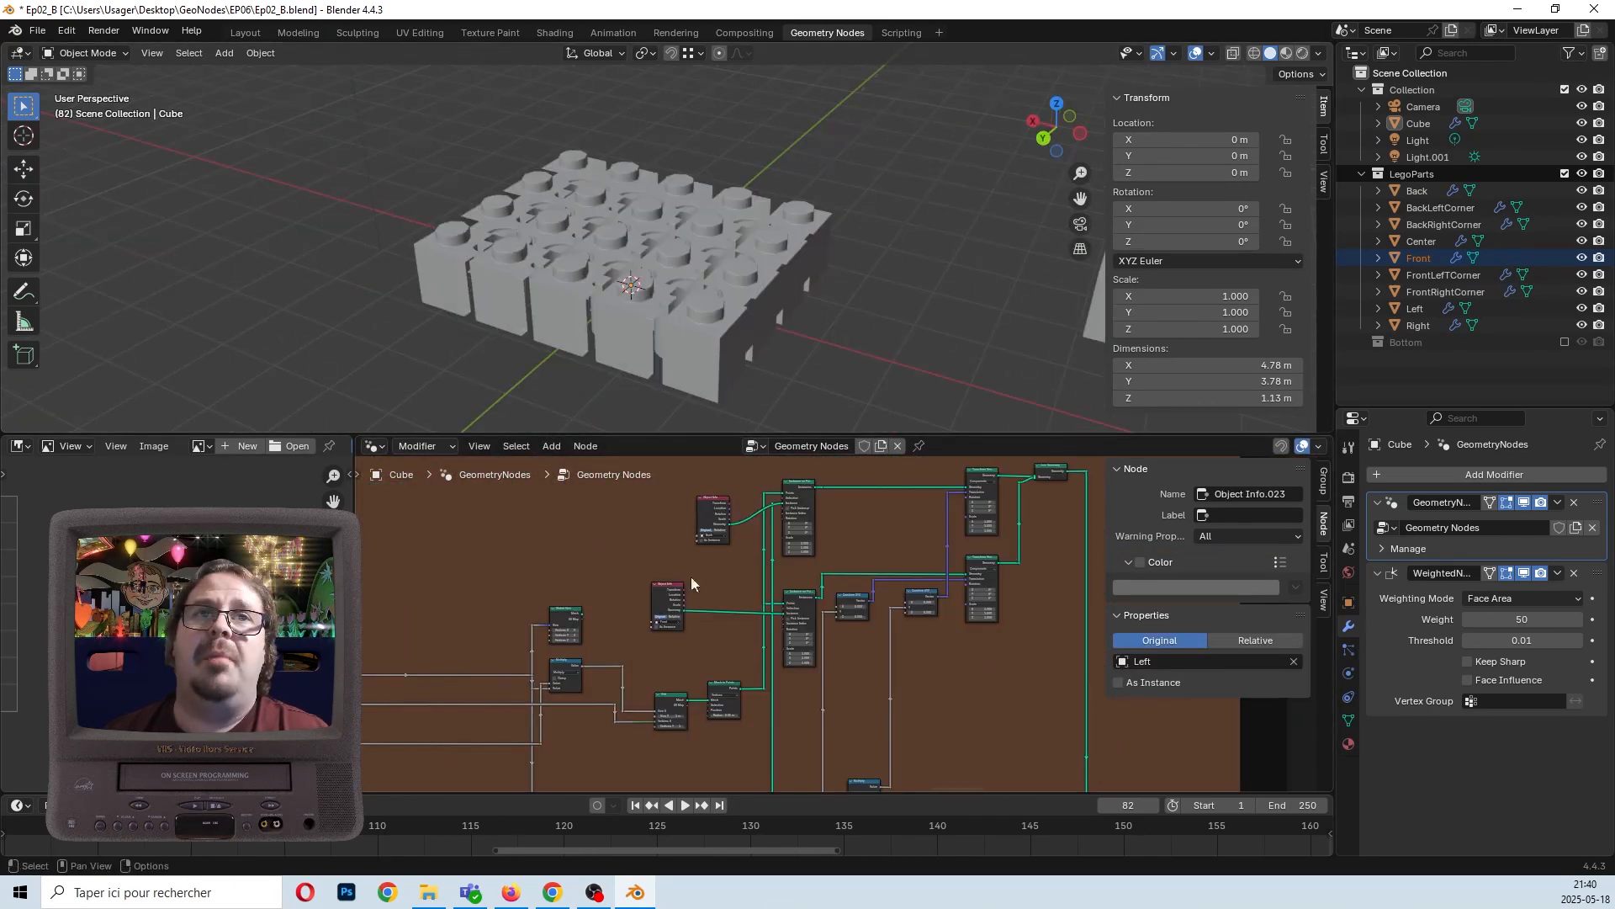
pyautogui.moveTo(703, 310); pyautogui.dragTo(715, 385, button='middle')
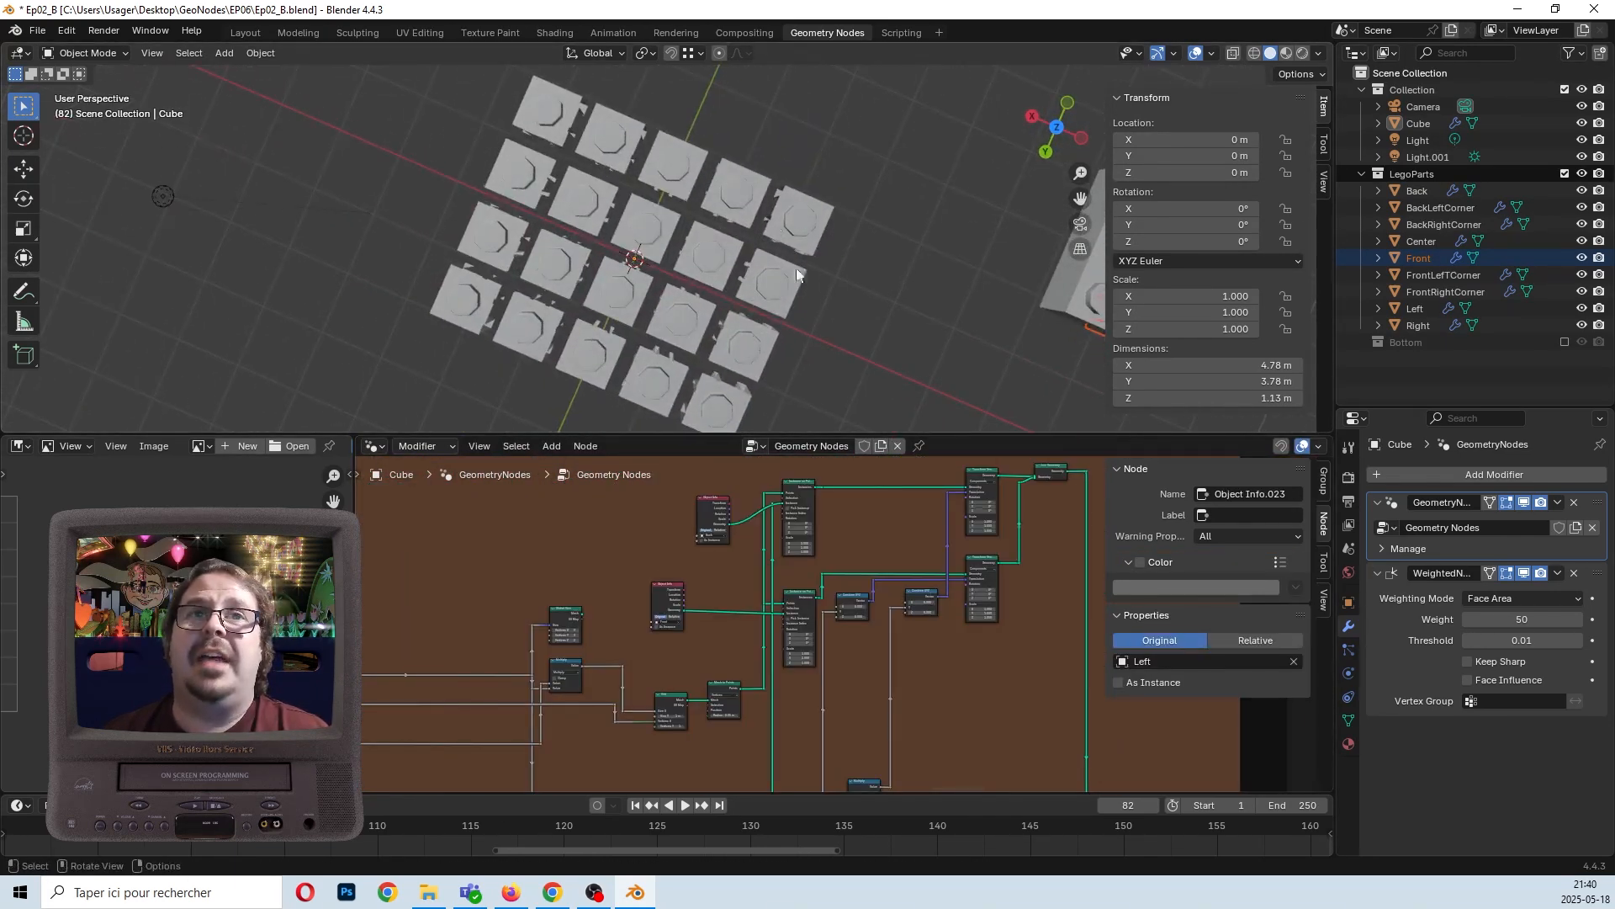
pyautogui.scroll(-6, 680, 611)
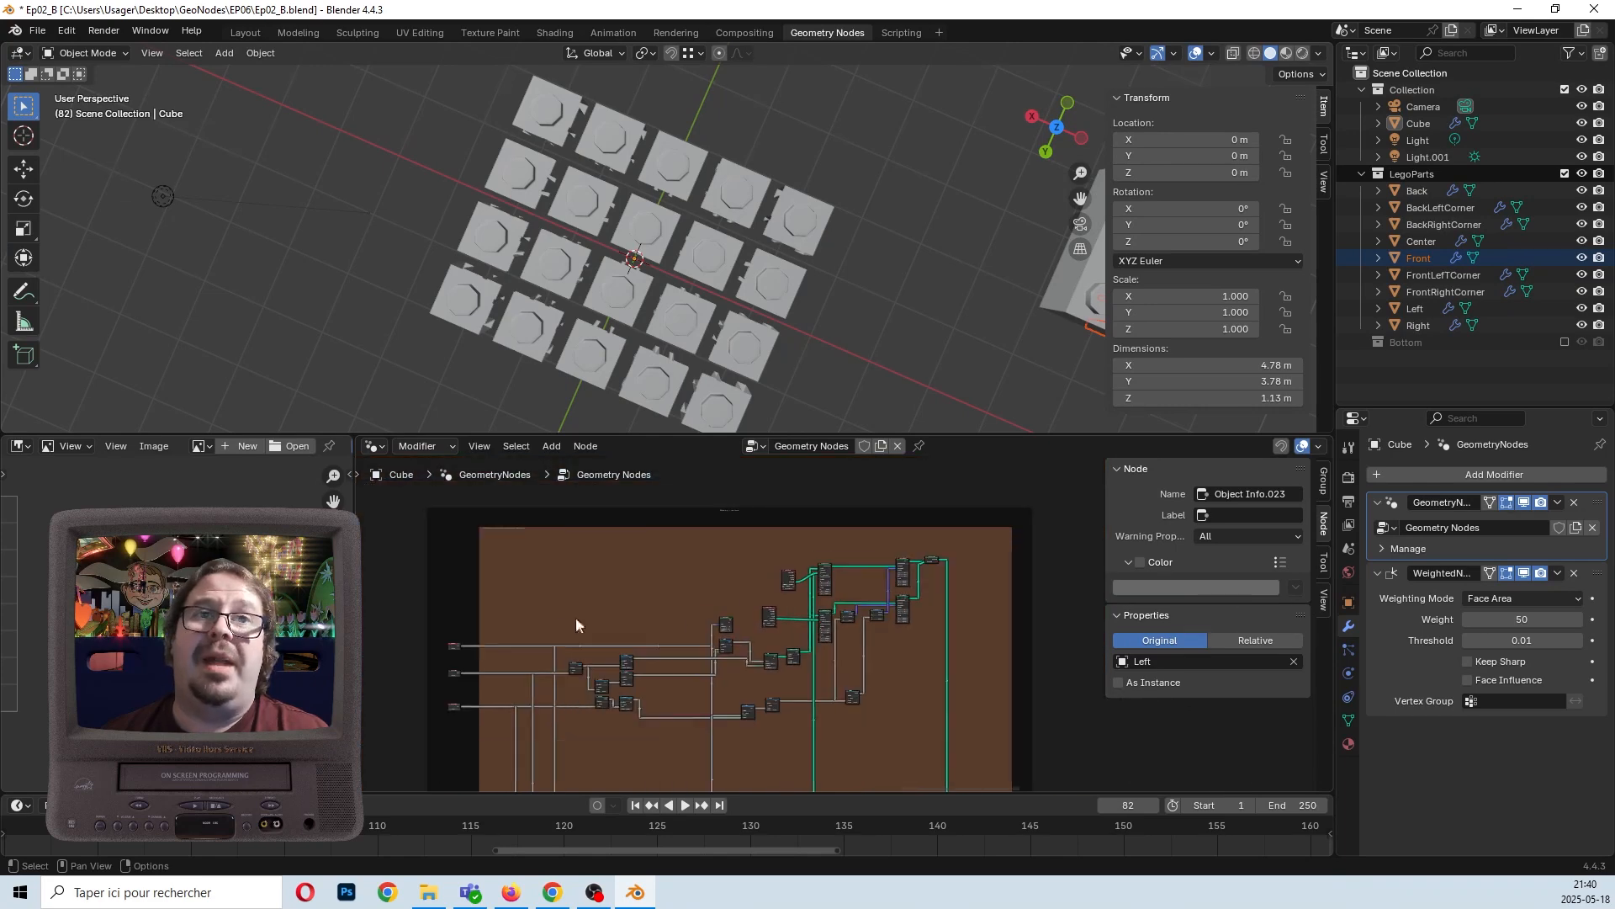
pyautogui.moveTo(575, 618); pyautogui.dragTo(762, 487, button='middle')
pyautogui.scroll(5, 711, 503)
pyautogui.scroll(6, 665, 523)
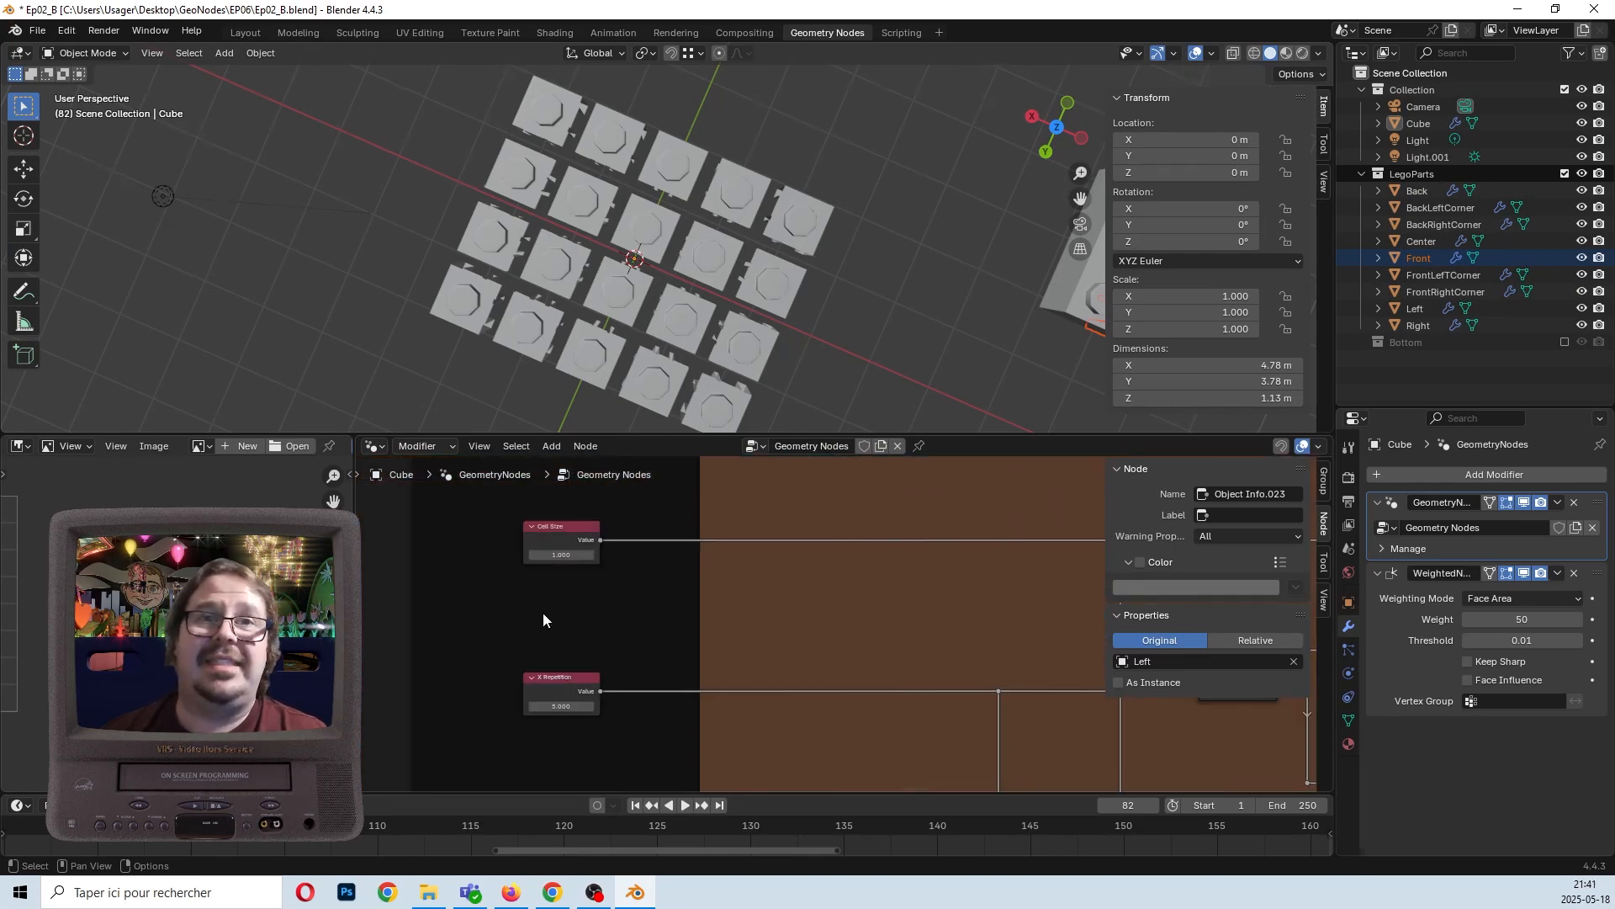
pyautogui.moveTo(664, 579); pyautogui.dragTo(665, 578, button='middle')
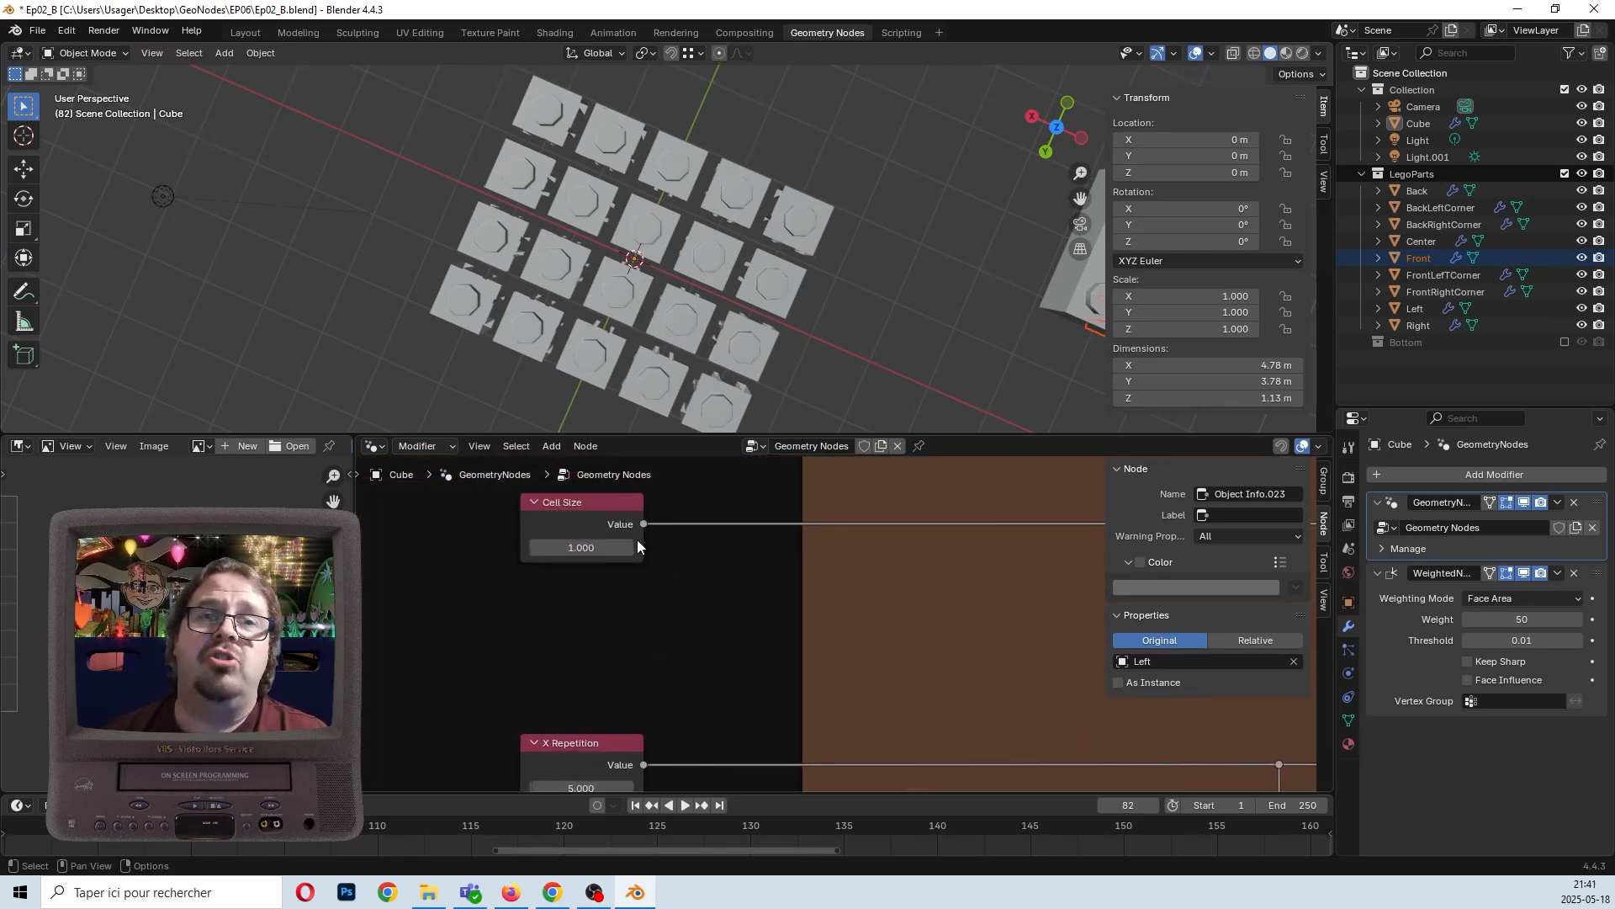
# Select the Center piece of the sample brick and copy its X dimension.
pyautogui.scroll(-3, 829, 353)
pyautogui.moveTo(908, 271); pyautogui.dragTo(941, 259, button='middle')
pyautogui.keyDown('shift'); pyautogui.moveTo(1005, 166); pyautogui.dragTo(540, 240, button='middle'); pyautogui.keyUp('shift')
pyautogui.scroll(4, 926, 191)
pyautogui.click(880, 162)
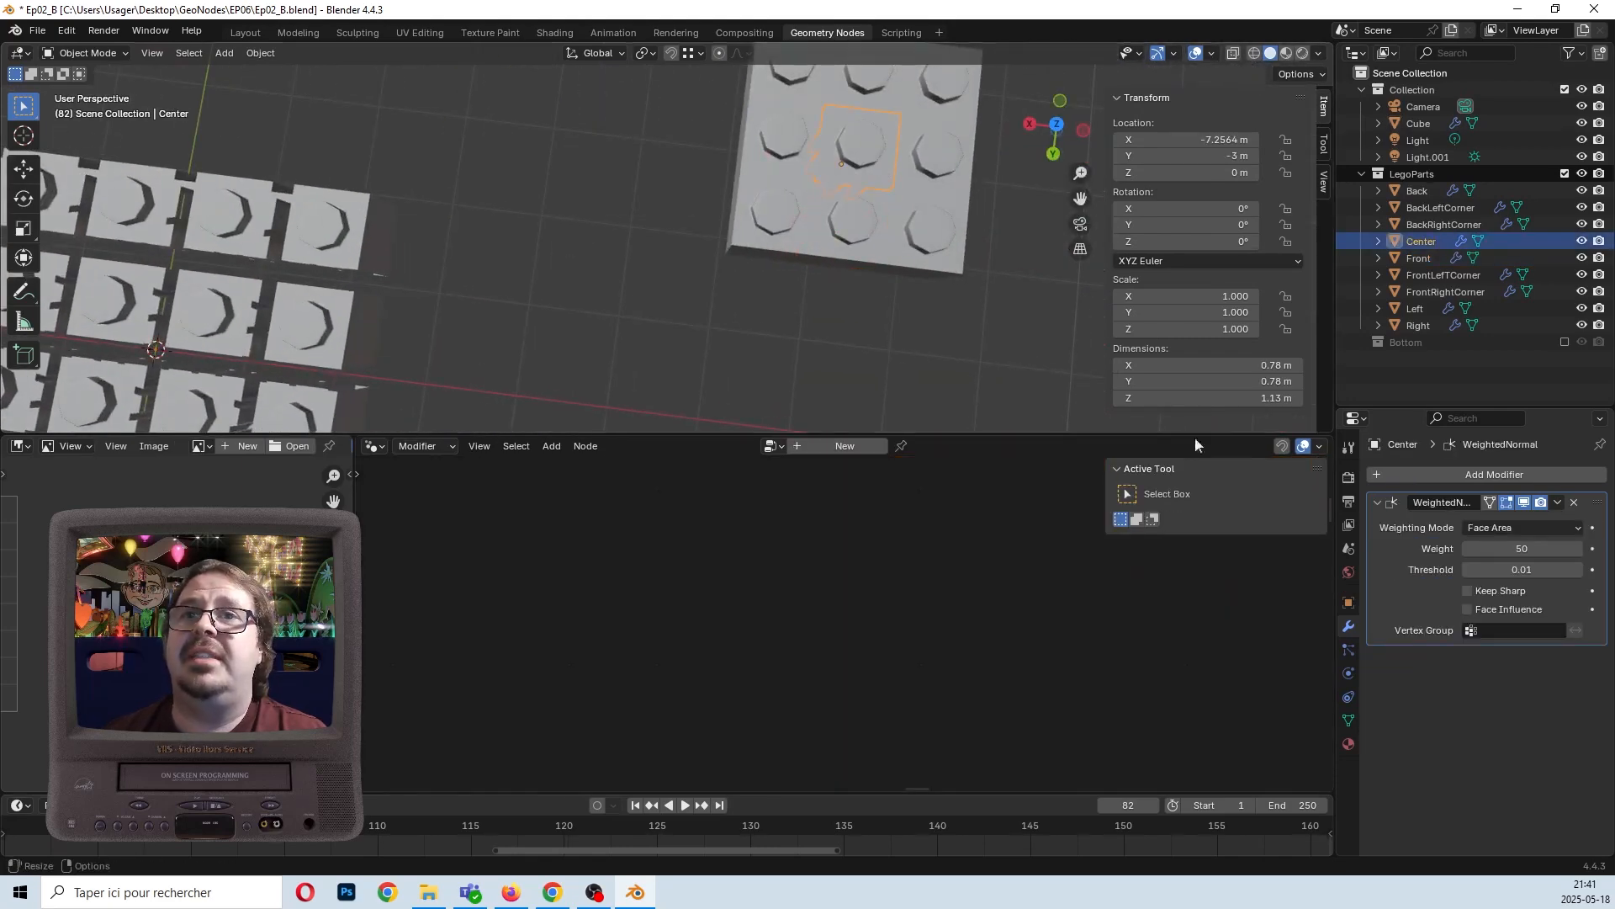
pyautogui.click(1271, 363)
pyautogui.hotkey('ctrl', 'c')
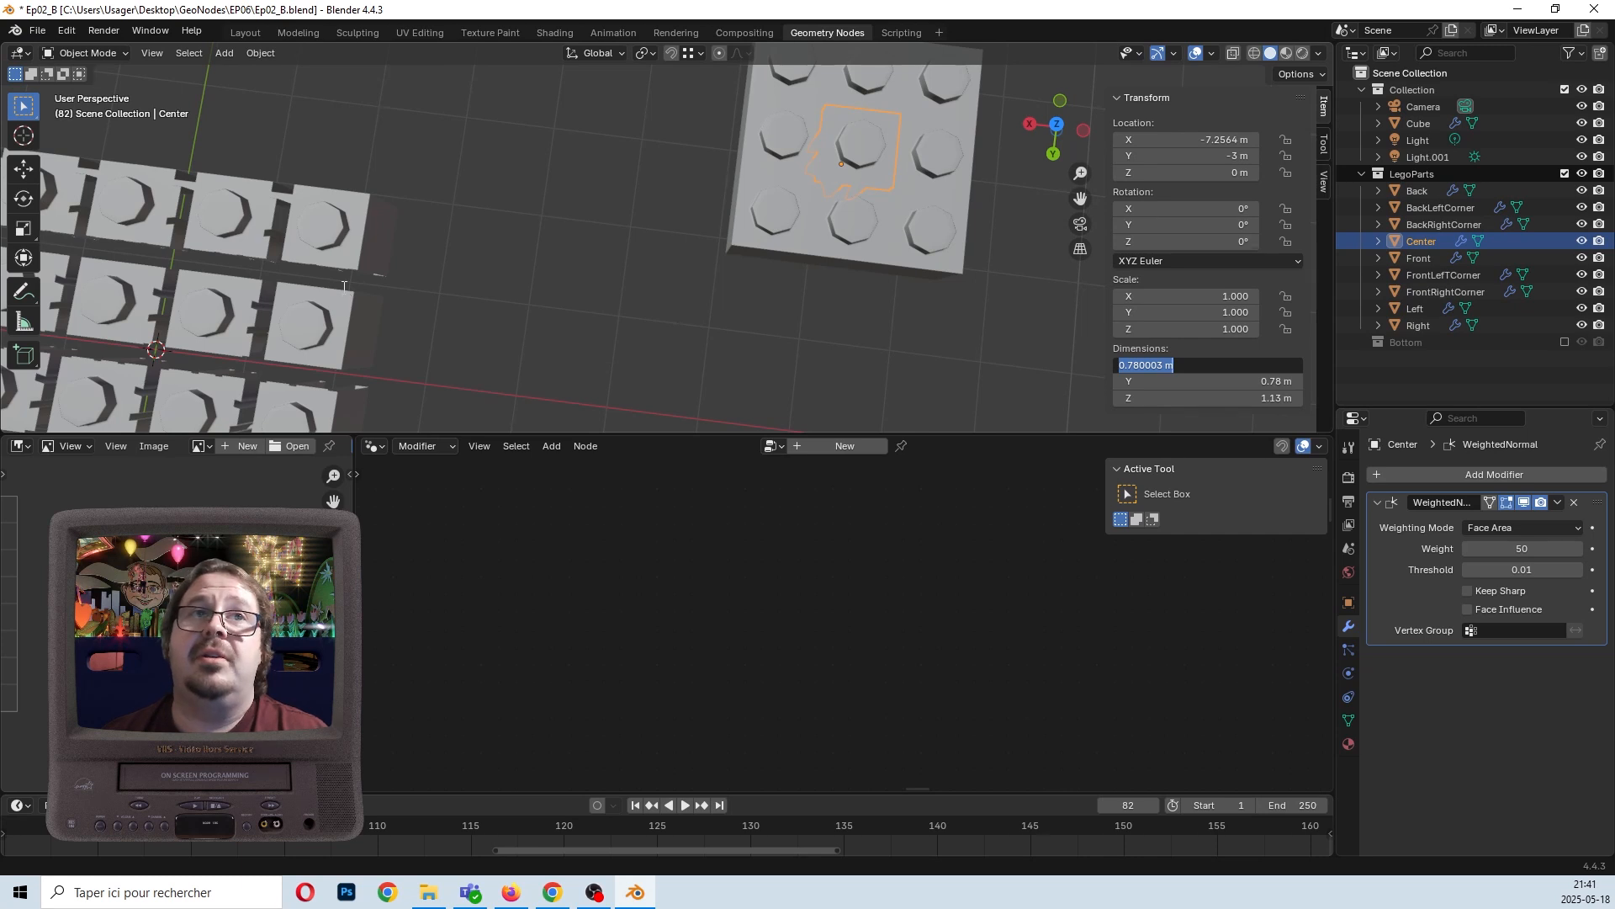
# Set the Cell Size value in the Cube's node tree to the copied Center piece width, 0.780003.
pyautogui.click(360, 252)
pyautogui.scroll(2, 543, 563)
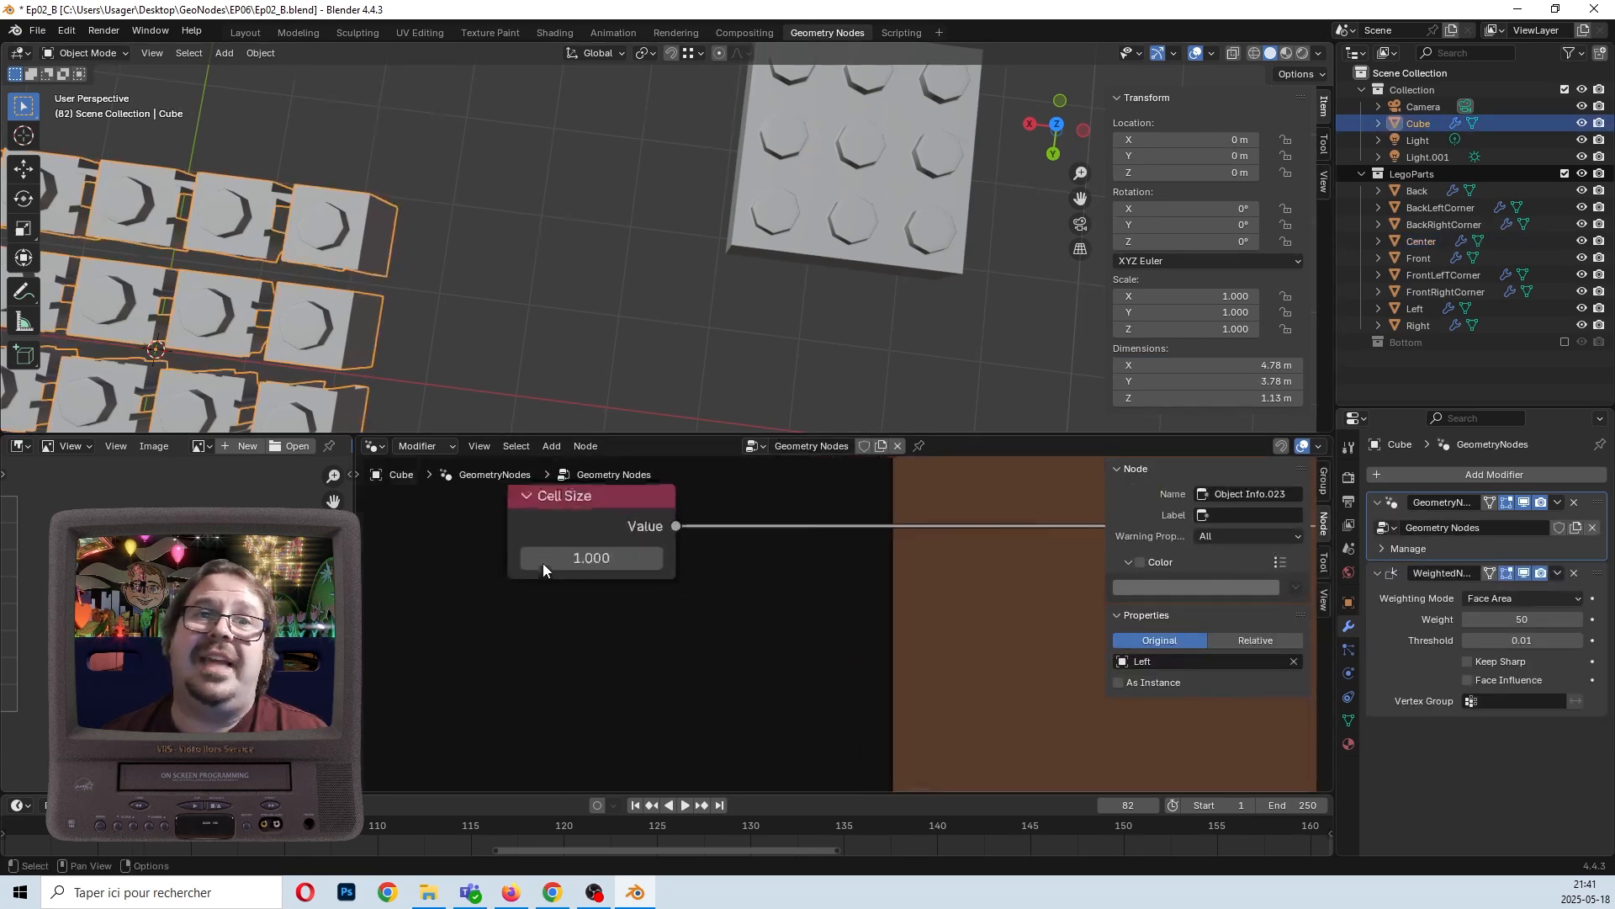
pyautogui.scroll(1, 543, 569)
pyautogui.click(627, 590)
pyautogui.hotkey('ctrl', 'v')
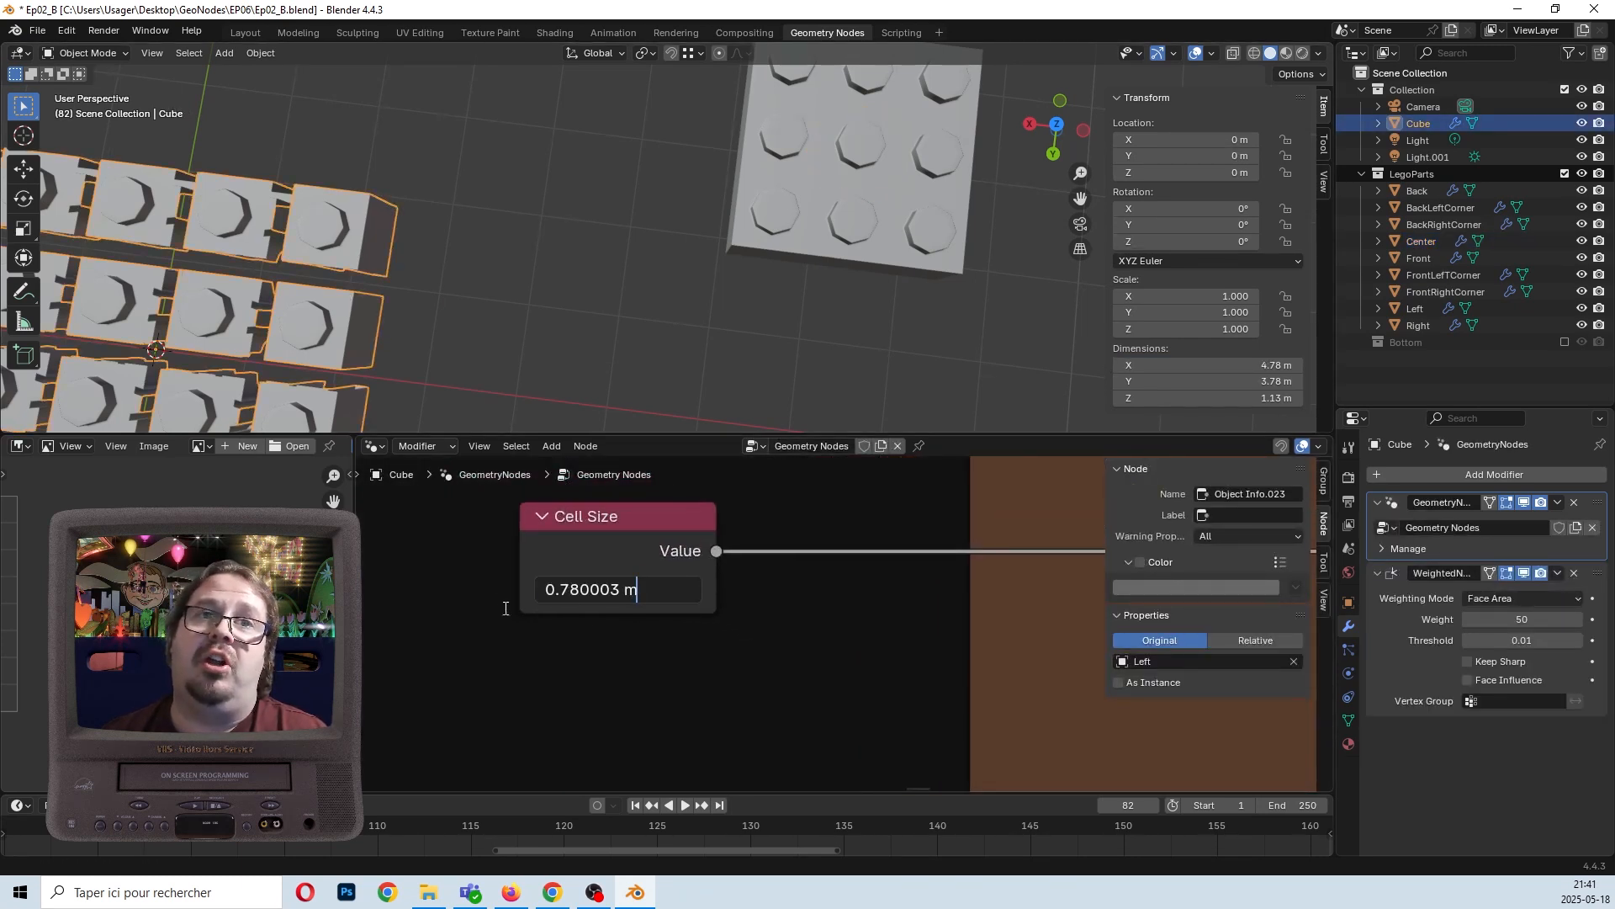
pyautogui.press('Return')
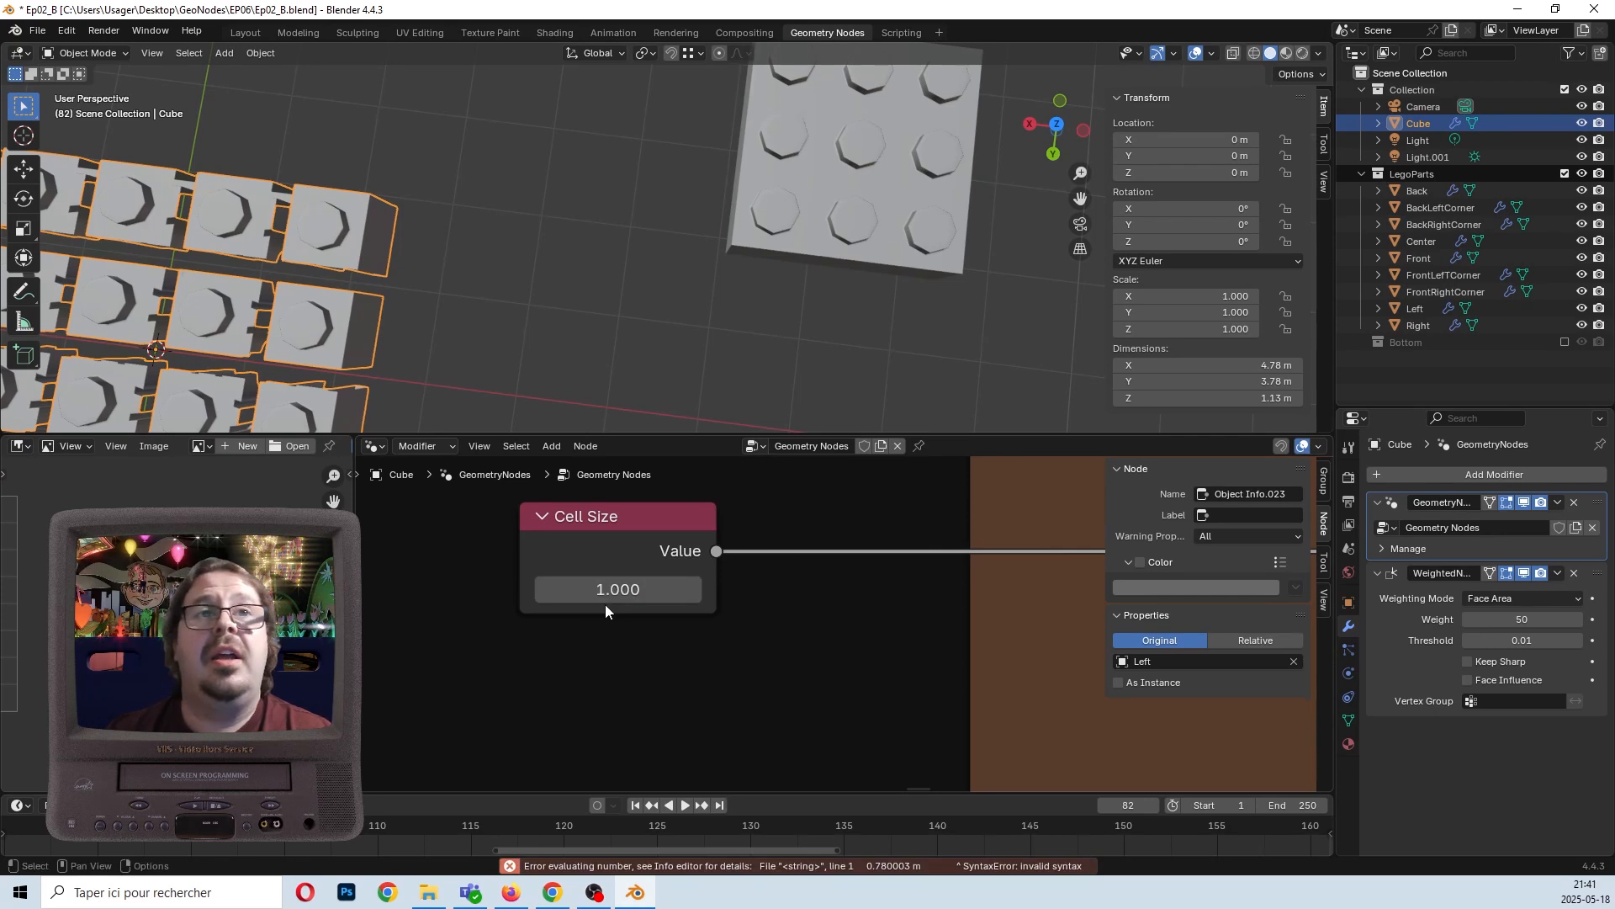
pyautogui.click(642, 586)
pyautogui.hotkey('ctrl', 'v')
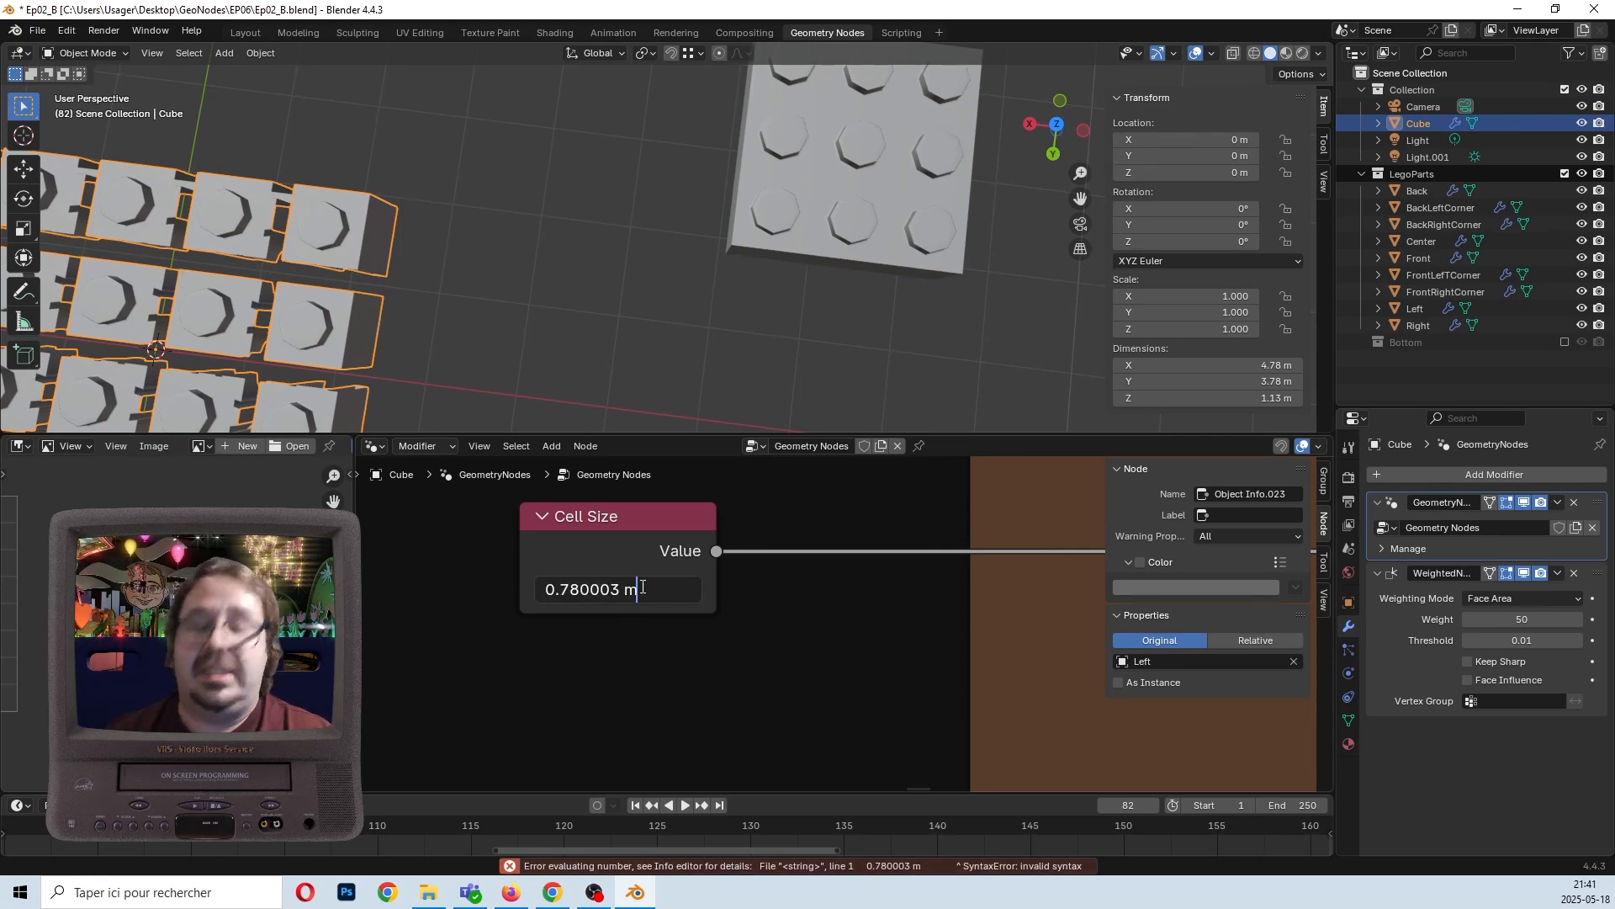
pyautogui.press('Return')
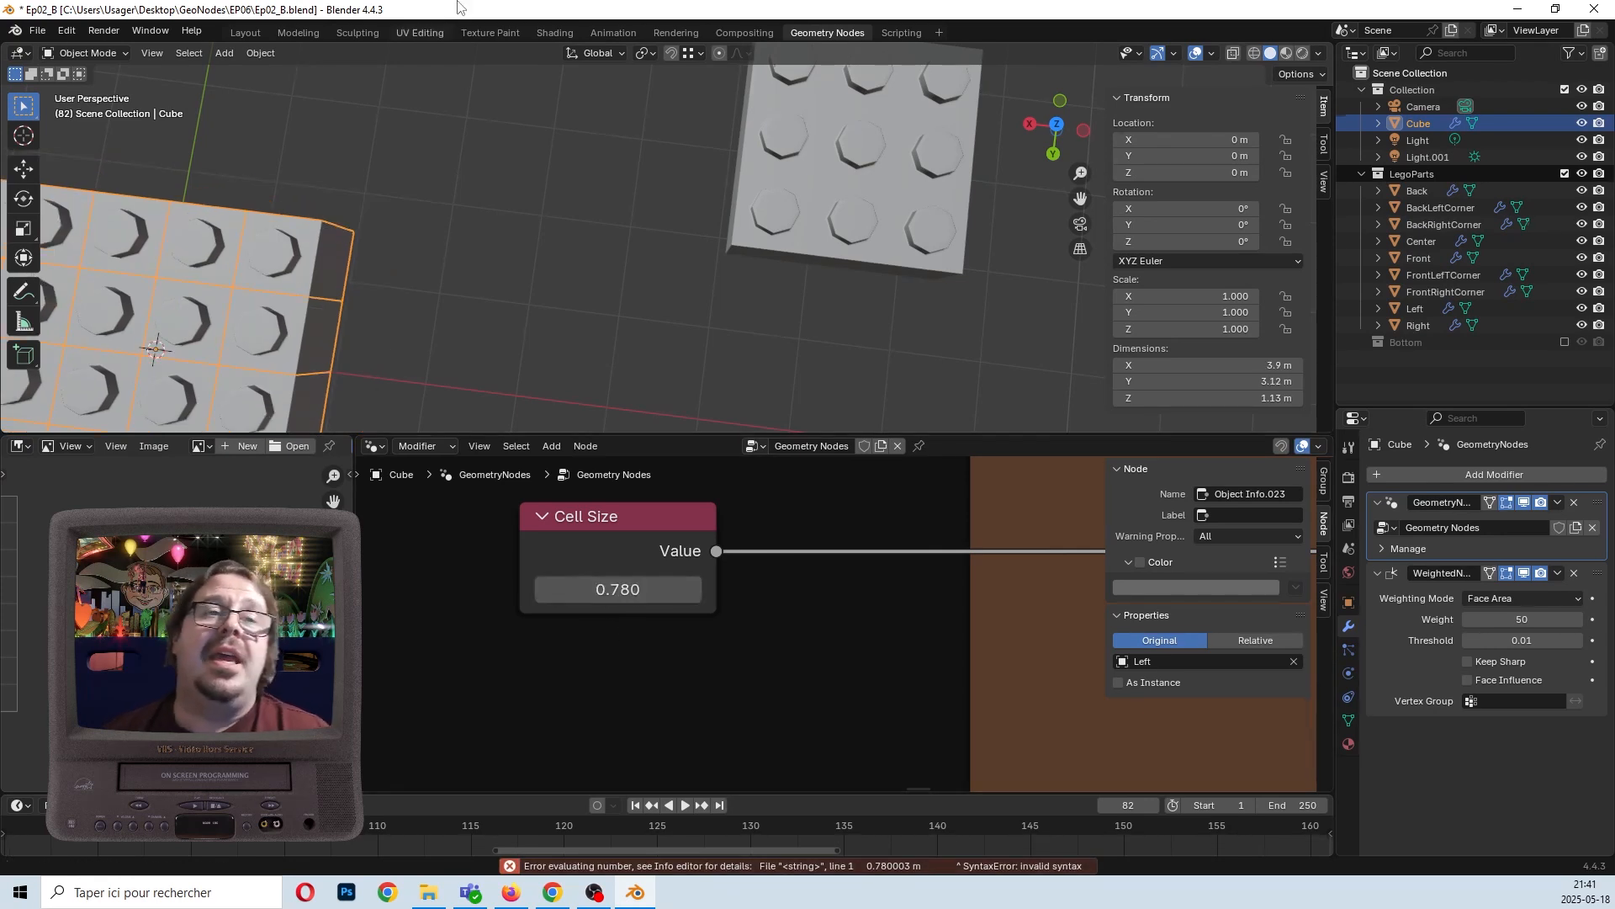
# Preview the Realize Instances output through the Viewer node and place the Viewer beneath Smooth by Angle.
pyautogui.scroll(-5, 376, 301)
pyautogui.moveTo(376, 300); pyautogui.dragTo(547, 219, button='middle')
pyautogui.keyDown('shift'); pyautogui.moveTo(602, 291); pyautogui.dragTo(708, 135, button='middle'); pyautogui.keyUp('shift')
pyautogui.scroll(3, 592, 264)
pyautogui.moveTo(592, 264); pyautogui.dragTo(622, 206, button='middle')
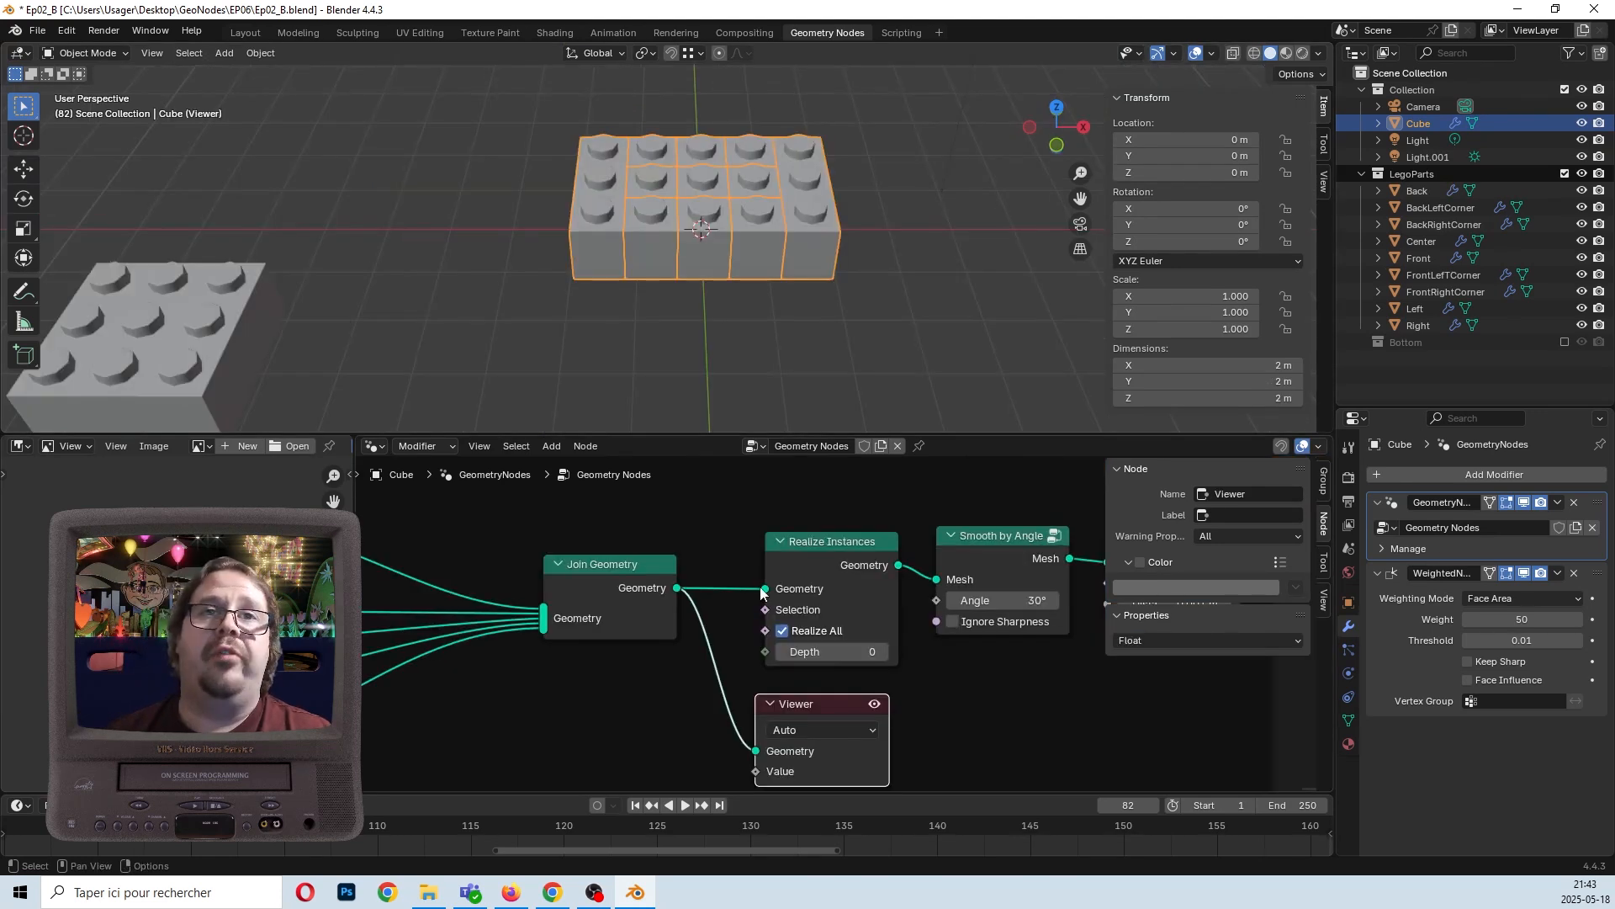
pyautogui.moveTo(814, 572); pyautogui.dragTo(653, 579, button='middle')
pyautogui.keyDown('ctrl'); pyautogui.keyDown('shift'); pyautogui.click(710, 553); pyautogui.keyUp('shift'); pyautogui.keyUp('ctrl')
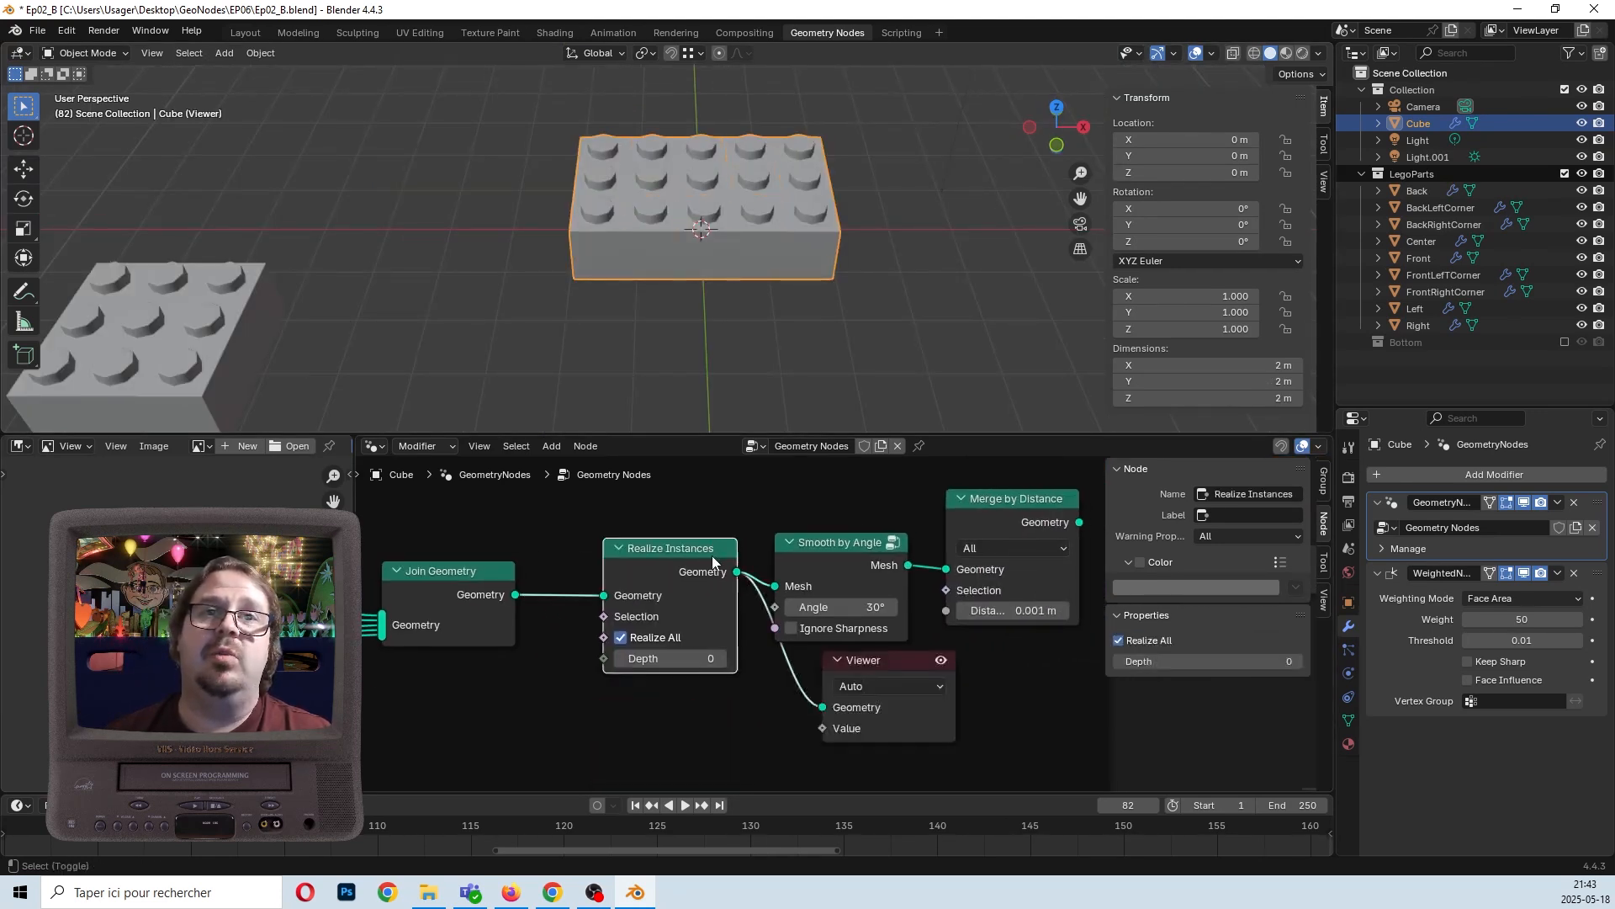
pyautogui.moveTo(892, 661); pyautogui.dragTo(848, 669)
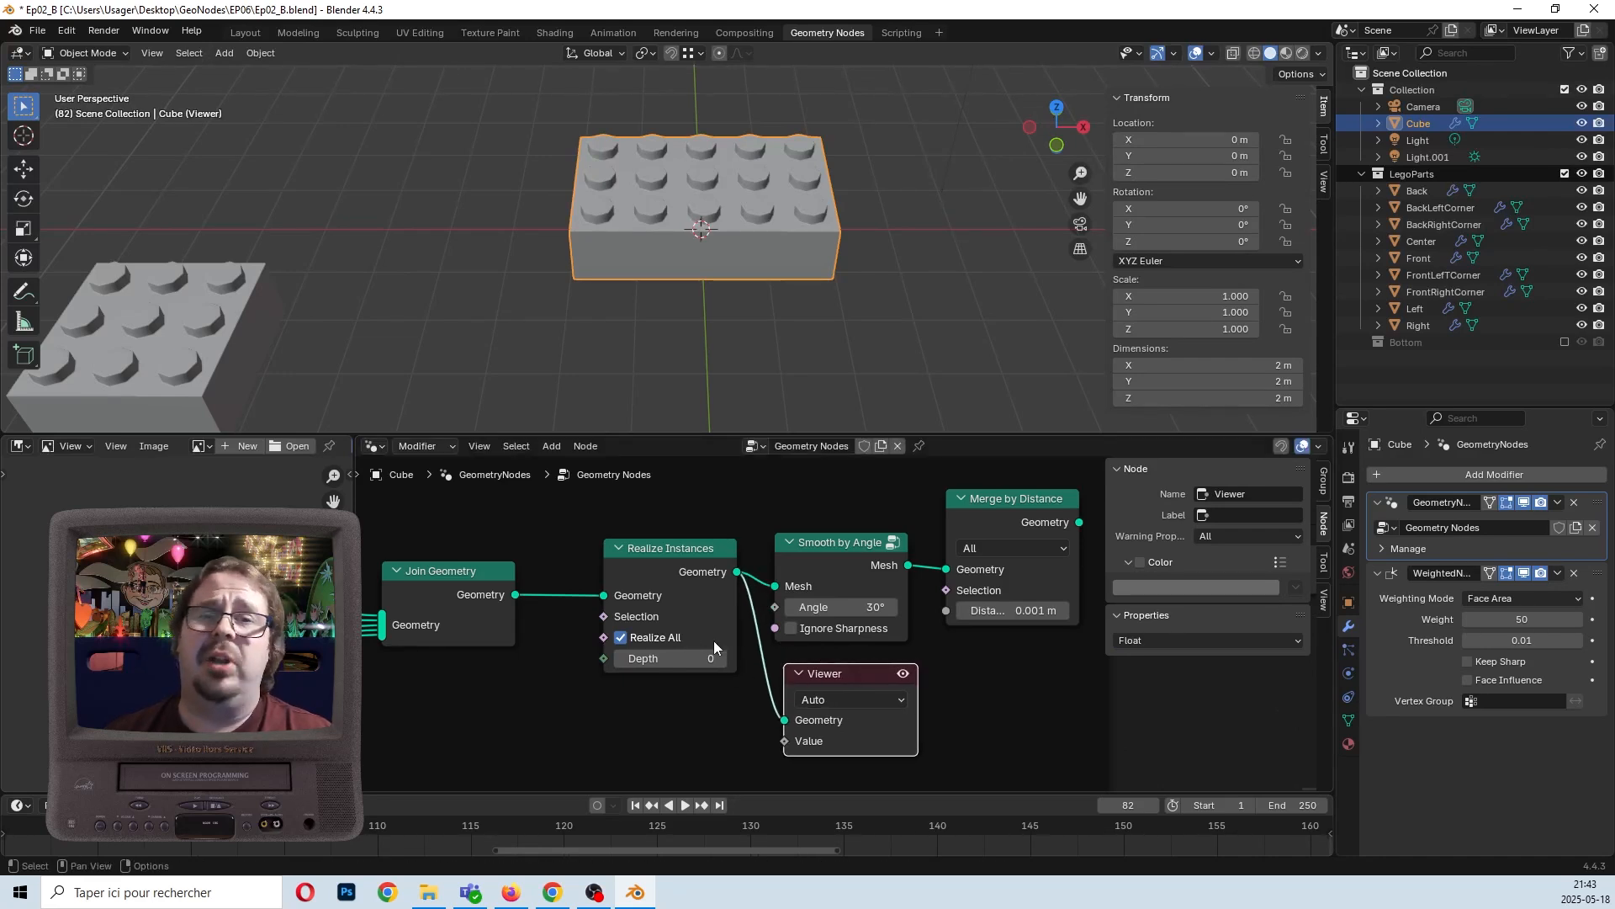
# Preview the Smooth by Angle output through the Viewer node and inspect the shading on the studs up close.
pyautogui.scroll(3, 766, 640)
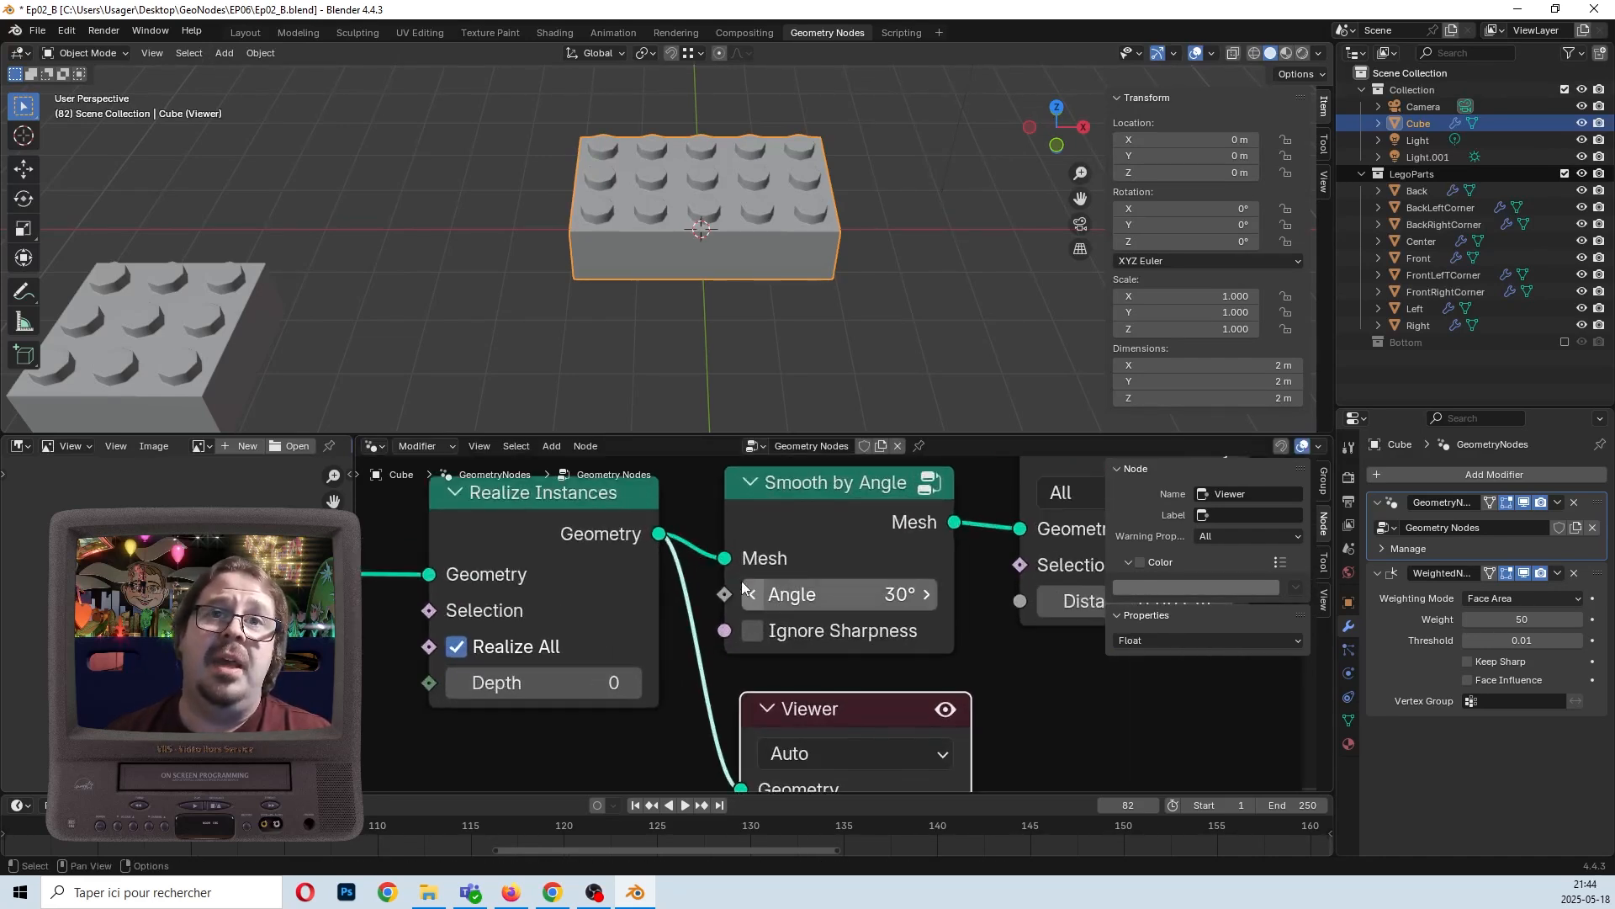
pyautogui.keyDown('ctrl'); pyautogui.keyDown('shift'); pyautogui.click(767, 566); pyautogui.keyUp('shift'); pyautogui.keyUp('ctrl')
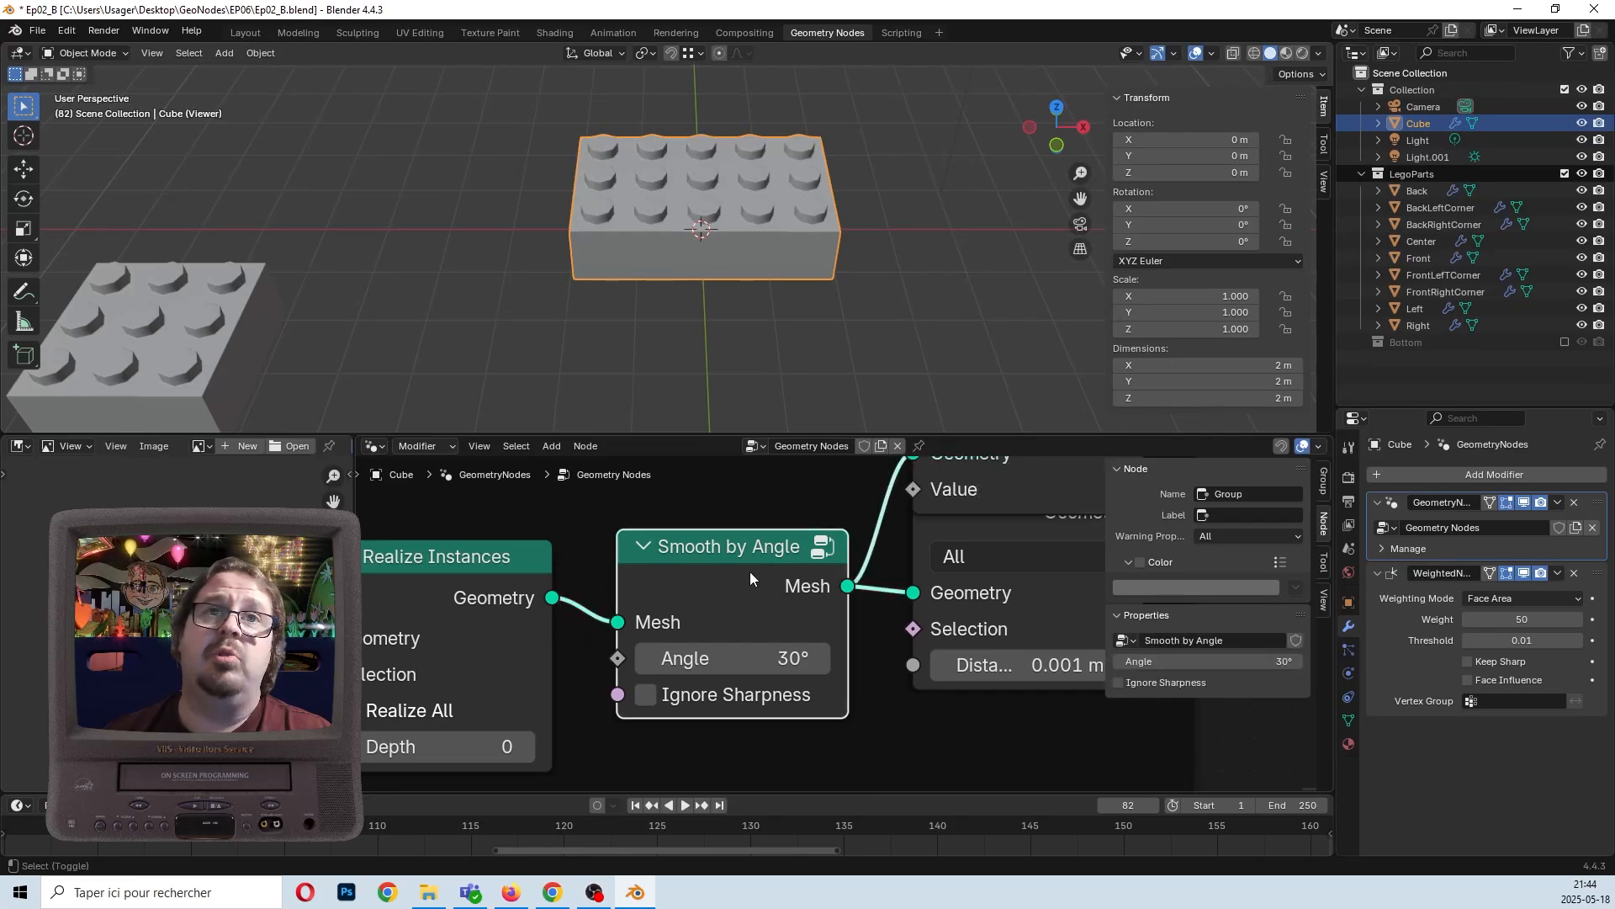
pyautogui.scroll(4, 658, 251)
pyautogui.moveTo(550, 272); pyautogui.dragTo(596, 281, button='middle')
pyautogui.scroll(4, 595, 281)
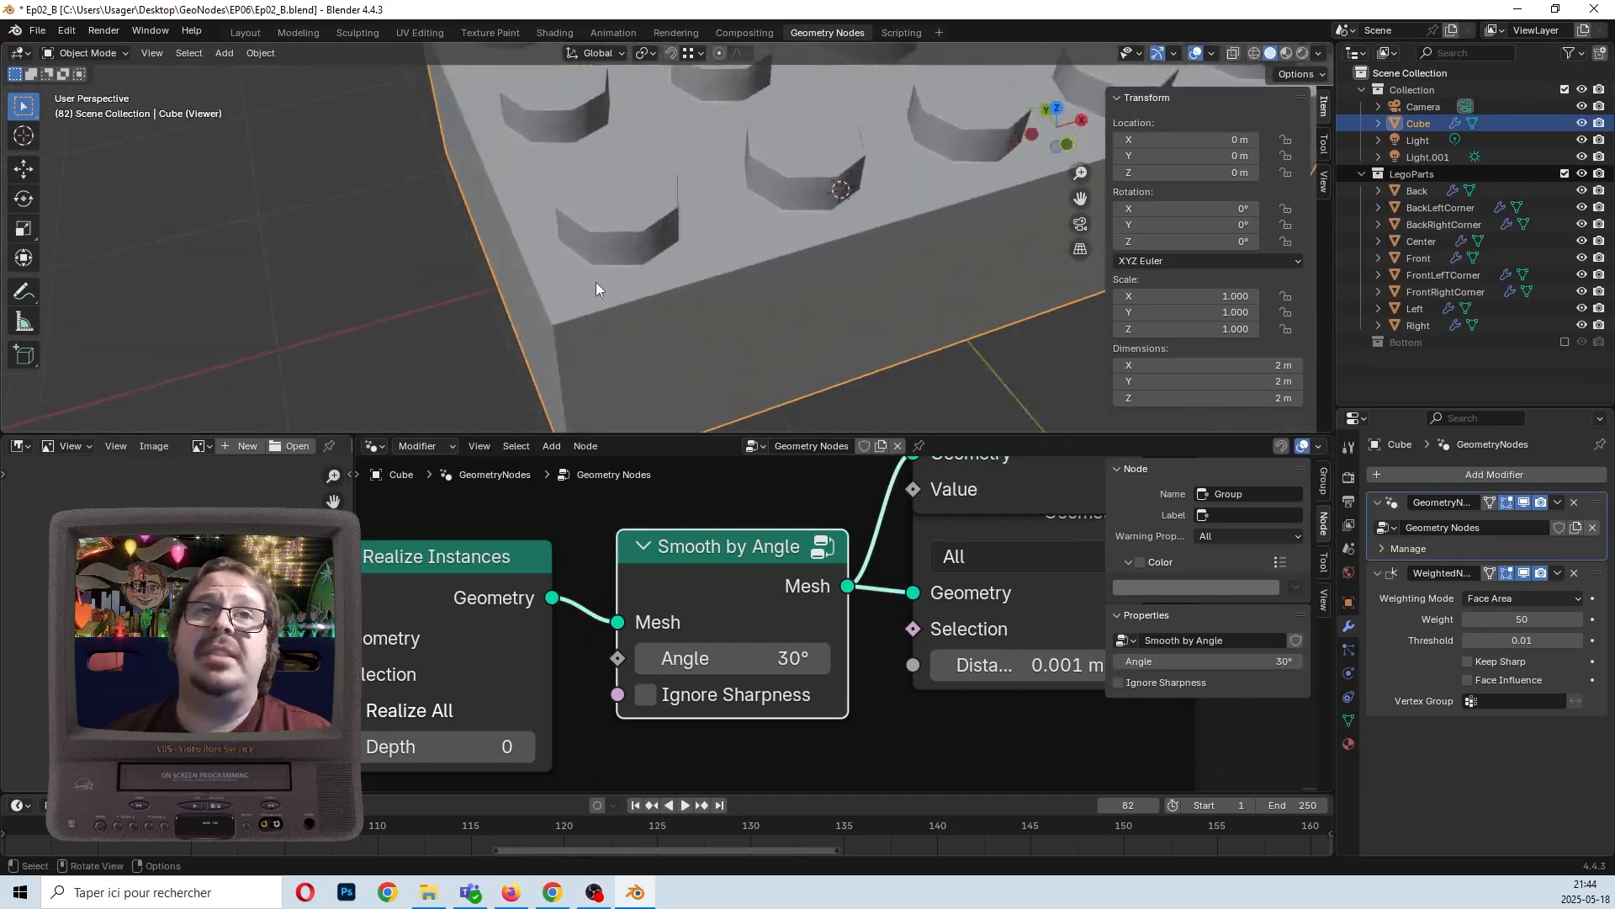
pyautogui.scroll(-4, 602, 550)
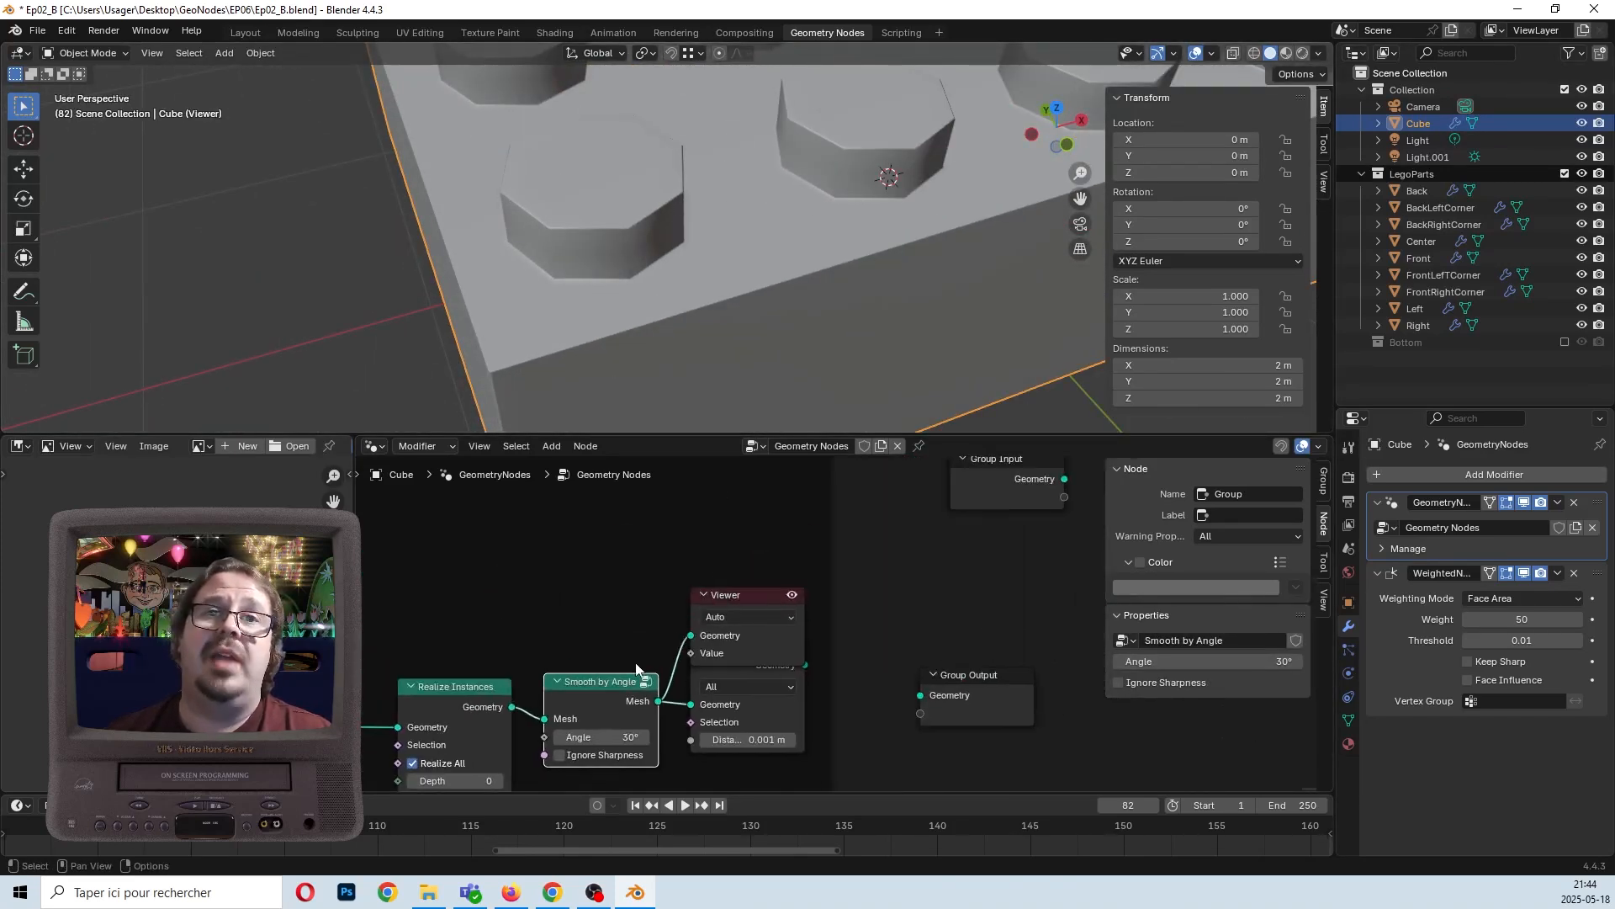
# Move the Viewer node above Merge by Distance and preview the Merge by Distance output through it.
pyautogui.click(764, 593)
pyautogui.moveTo(764, 593); pyautogui.dragTo(765, 509)
pyautogui.scroll(3, 742, 624)
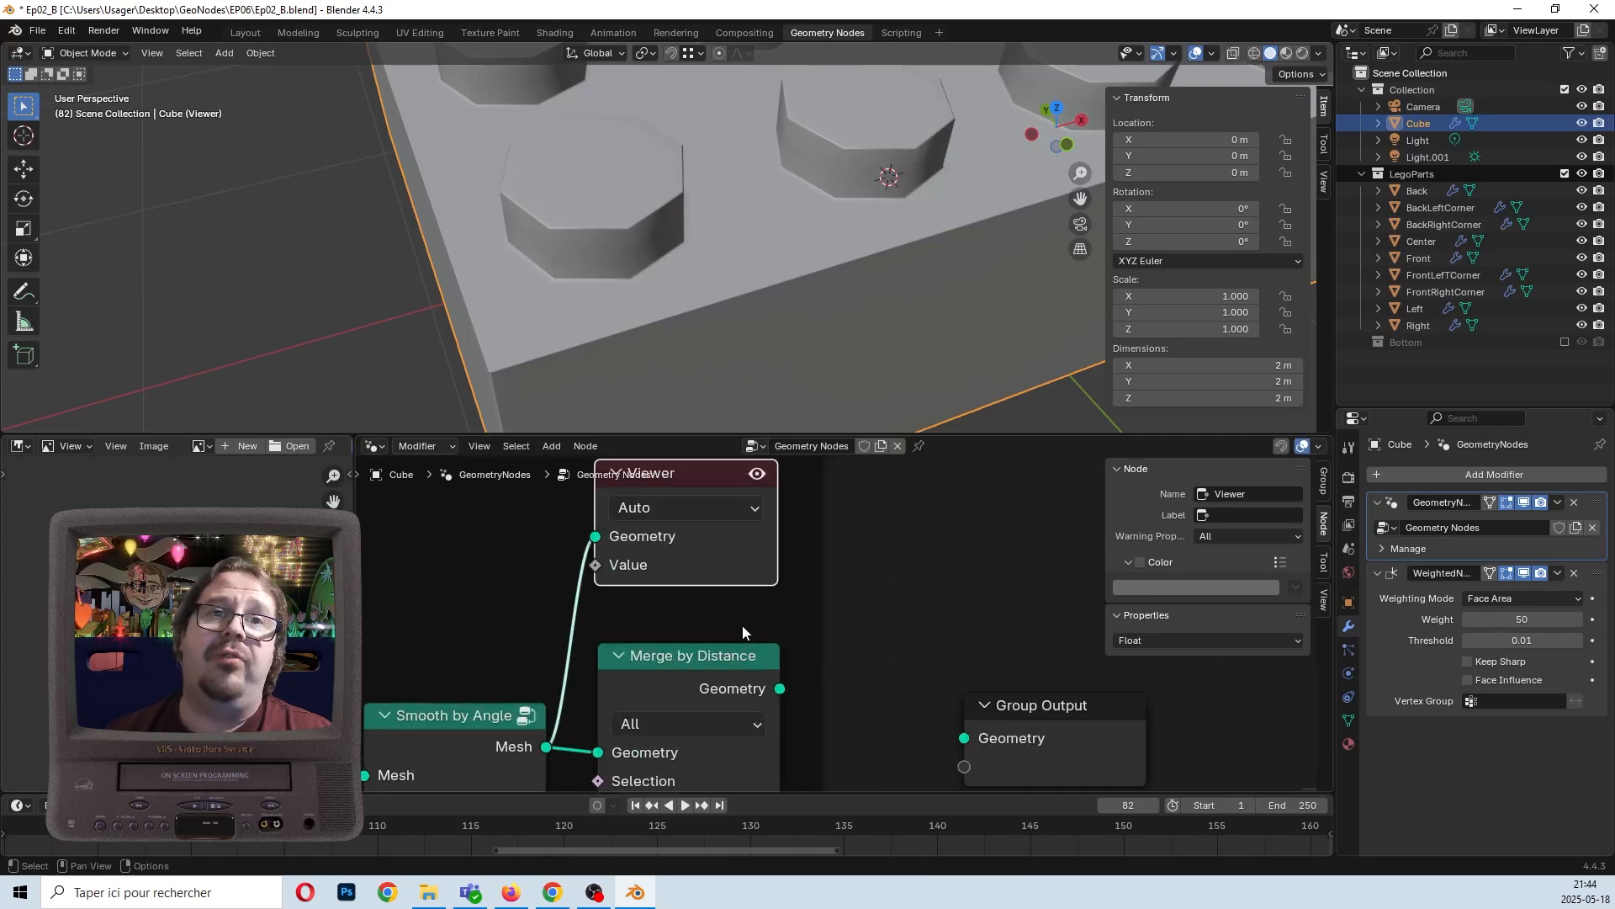
pyautogui.keyDown('ctrl'); pyautogui.keyDown('shift'); pyautogui.click(730, 662); pyautogui.keyUp('shift'); pyautogui.keyUp('ctrl')
pyautogui.scroll(-2, 824, 614)
pyautogui.moveTo(822, 615); pyautogui.dragTo(640, 715, button='middle')
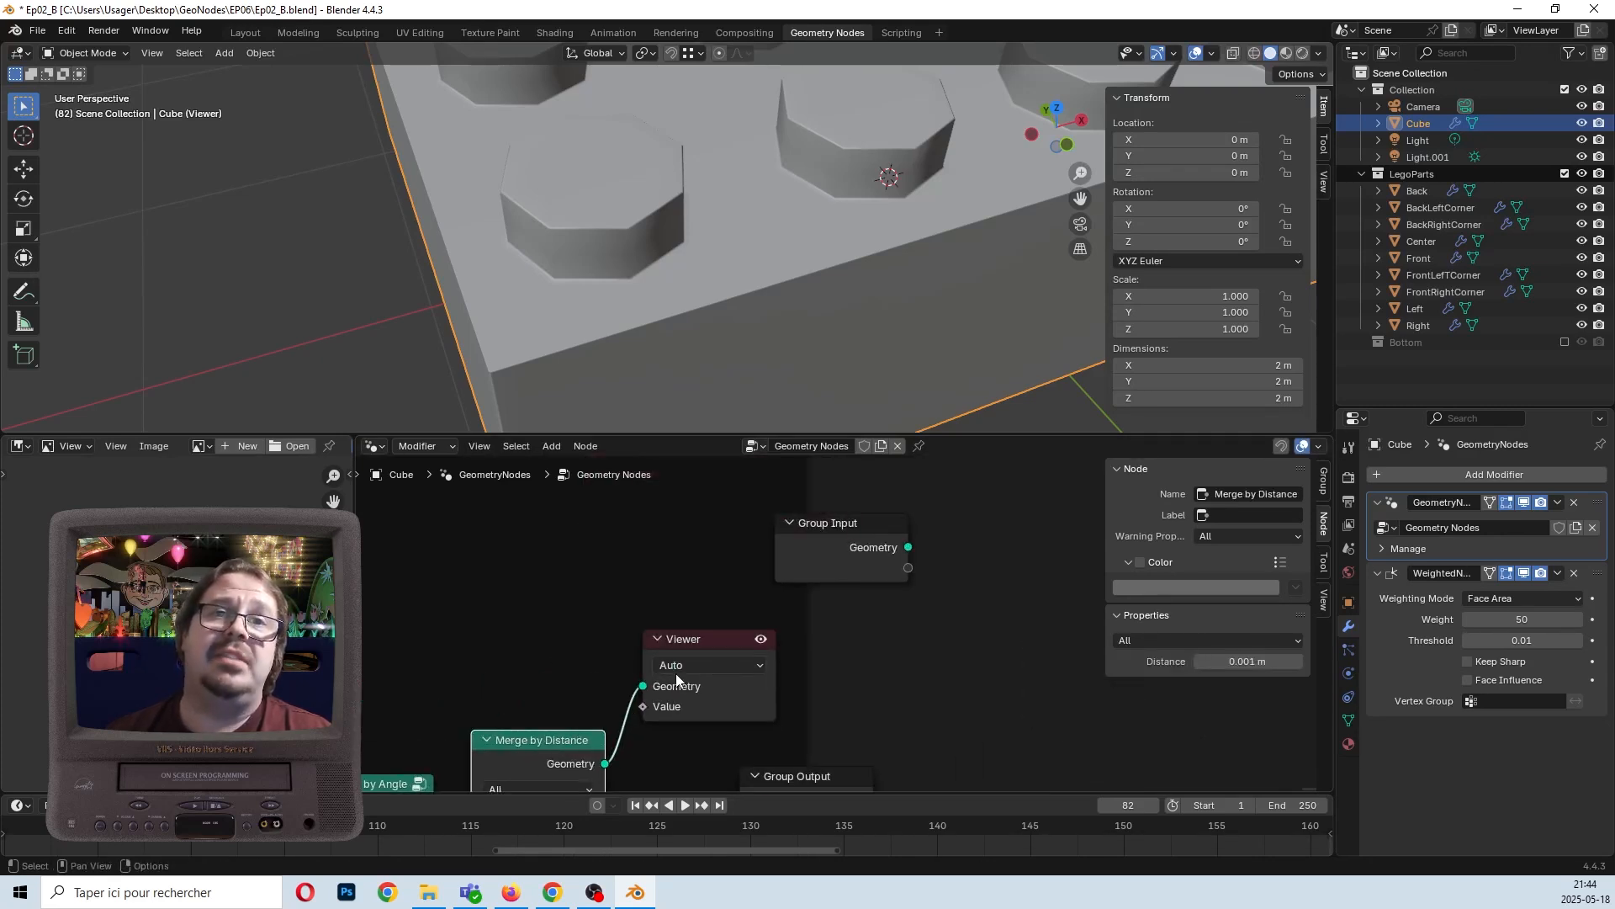
# Move the Viewer node farther away from Merge by Distance and view the whole brick.
pyautogui.click(741, 657)
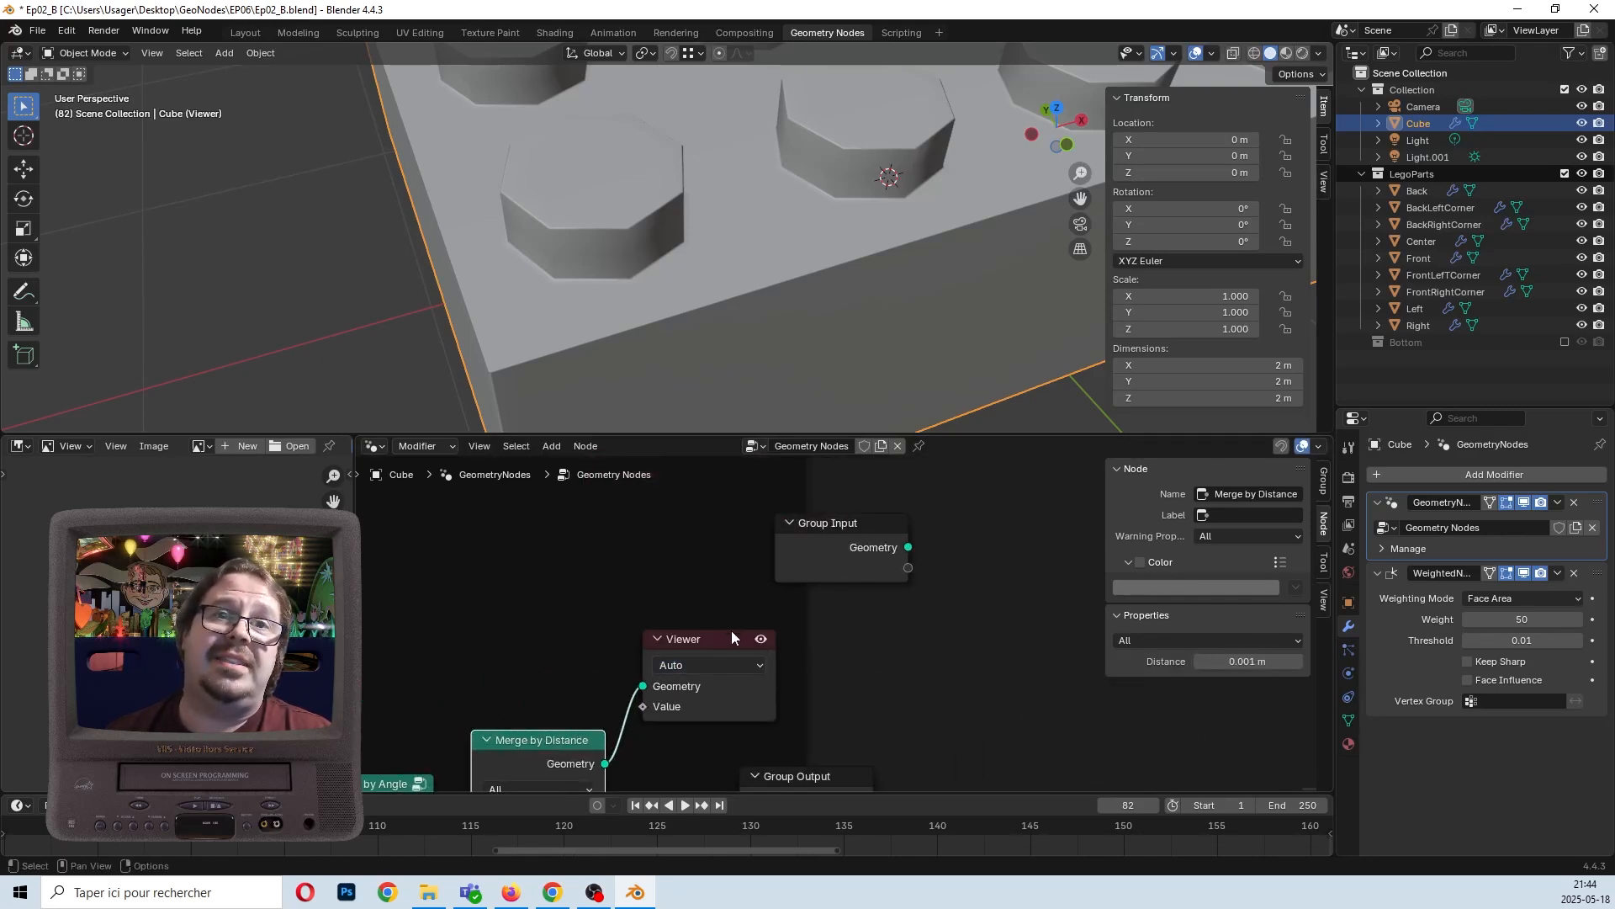
pyautogui.moveTo(731, 638); pyautogui.dragTo(806, 637)
pyautogui.scroll(1, 806, 637)
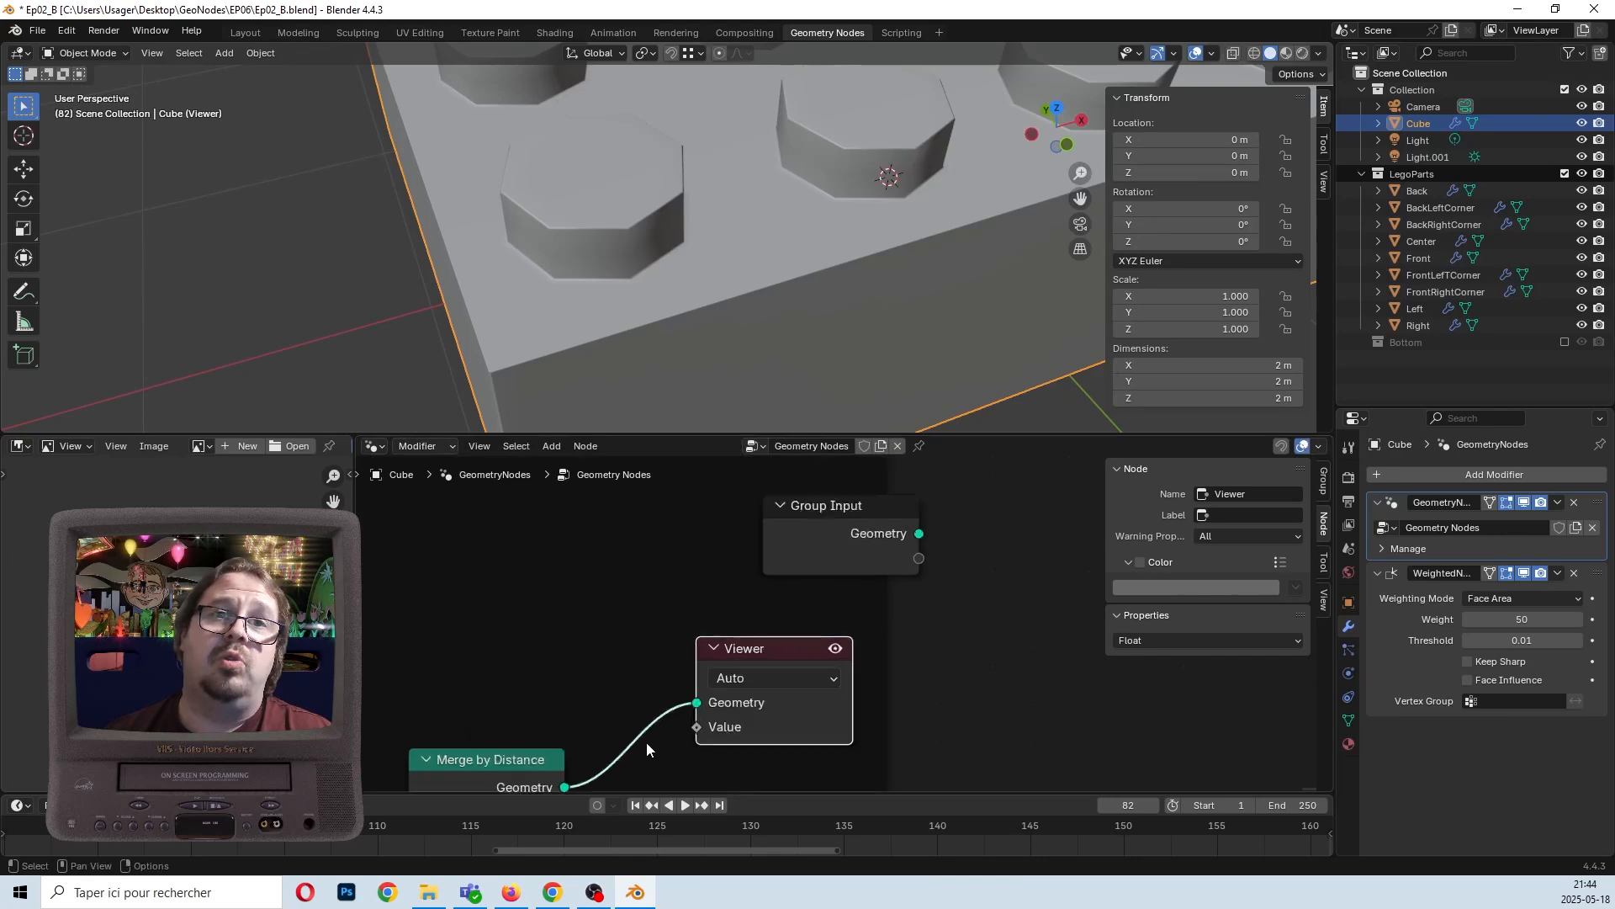
pyautogui.scroll(-5, 622, 311)
pyautogui.moveTo(633, 311); pyautogui.dragTo(781, 259, button='middle')
pyautogui.scroll(-4, 777, 555)
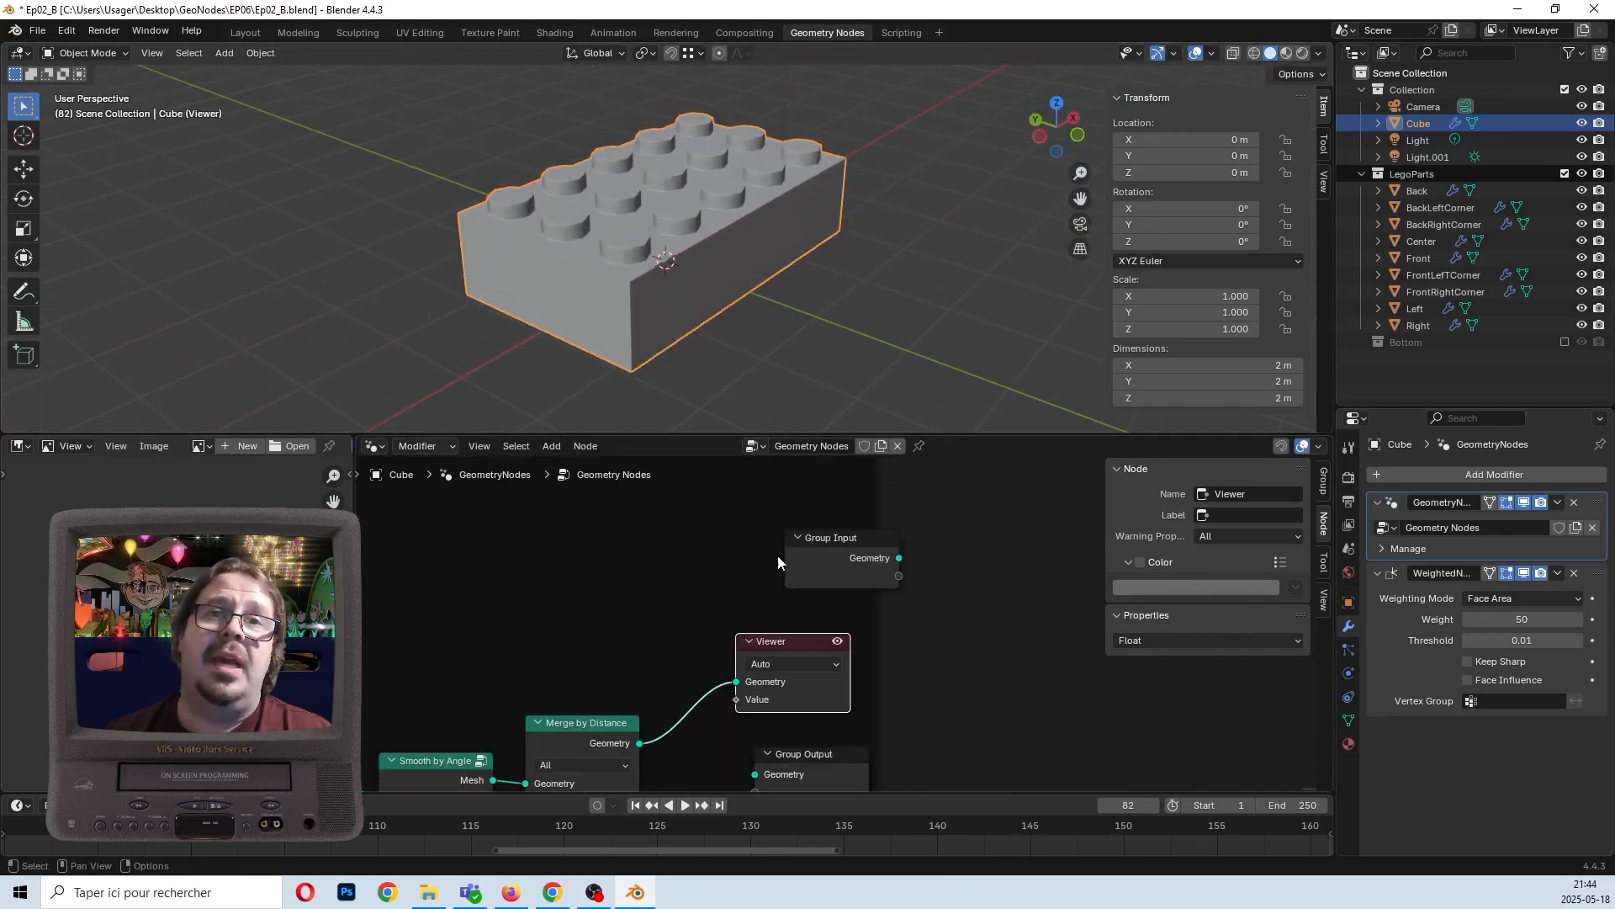
# Move the Group Output and Group Input nodes away from the Viewer to make room after Merge by Distance.
pyautogui.scroll(2, 769, 662)
pyautogui.click(707, 689)
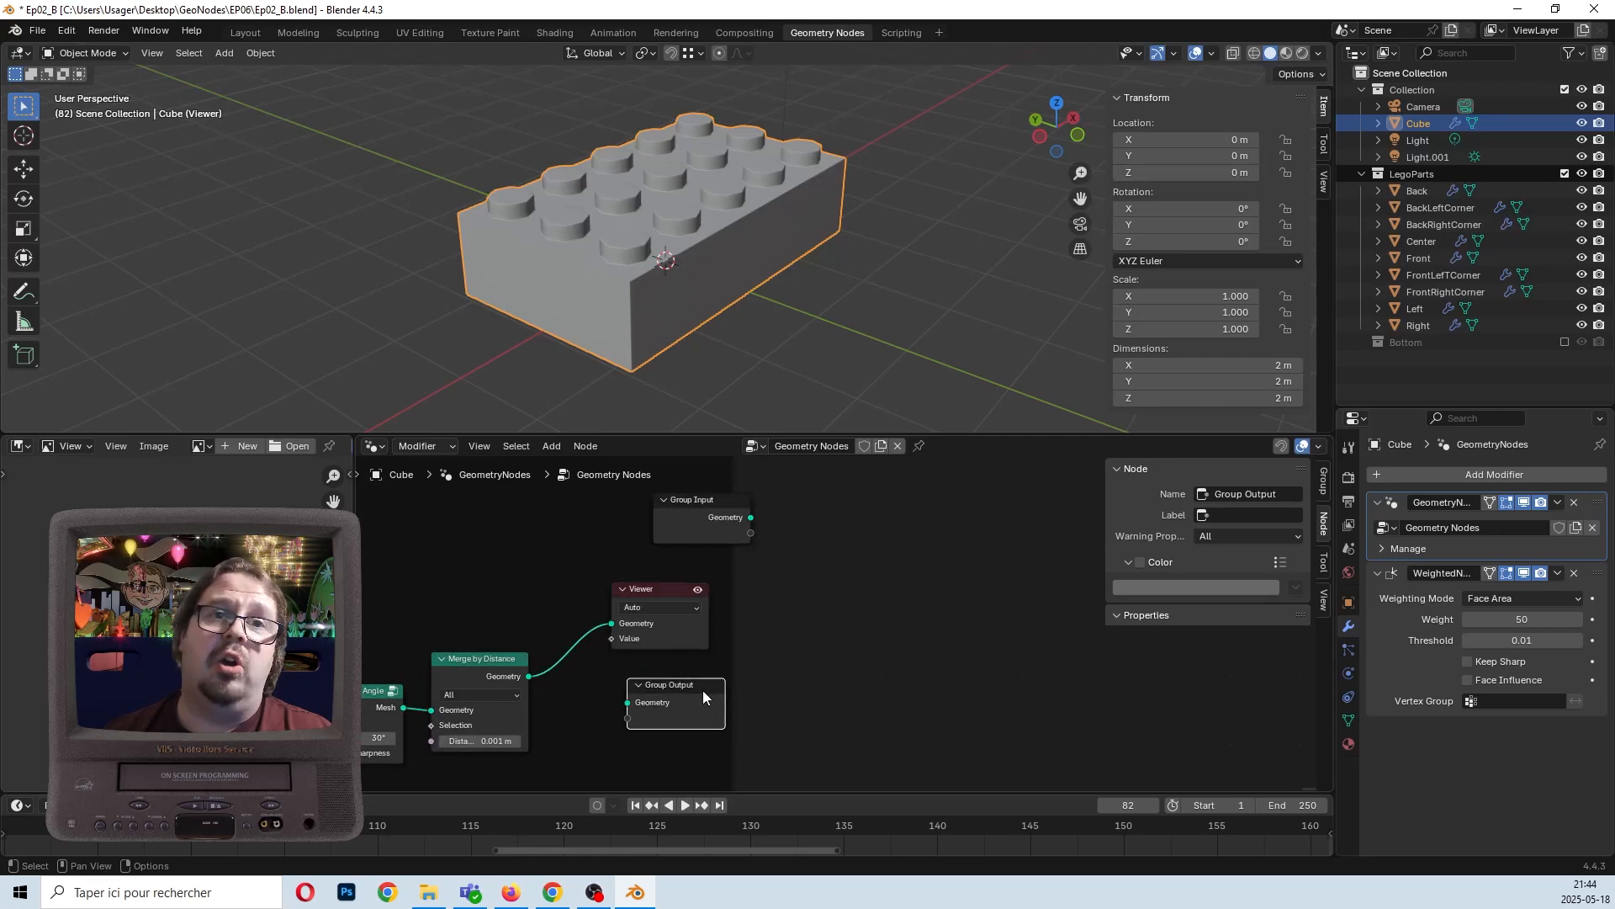
pyautogui.moveTo(704, 690); pyautogui.dragTo(867, 691)
pyautogui.click(697, 503)
pyautogui.moveTo(696, 503); pyautogui.dragTo(872, 511)
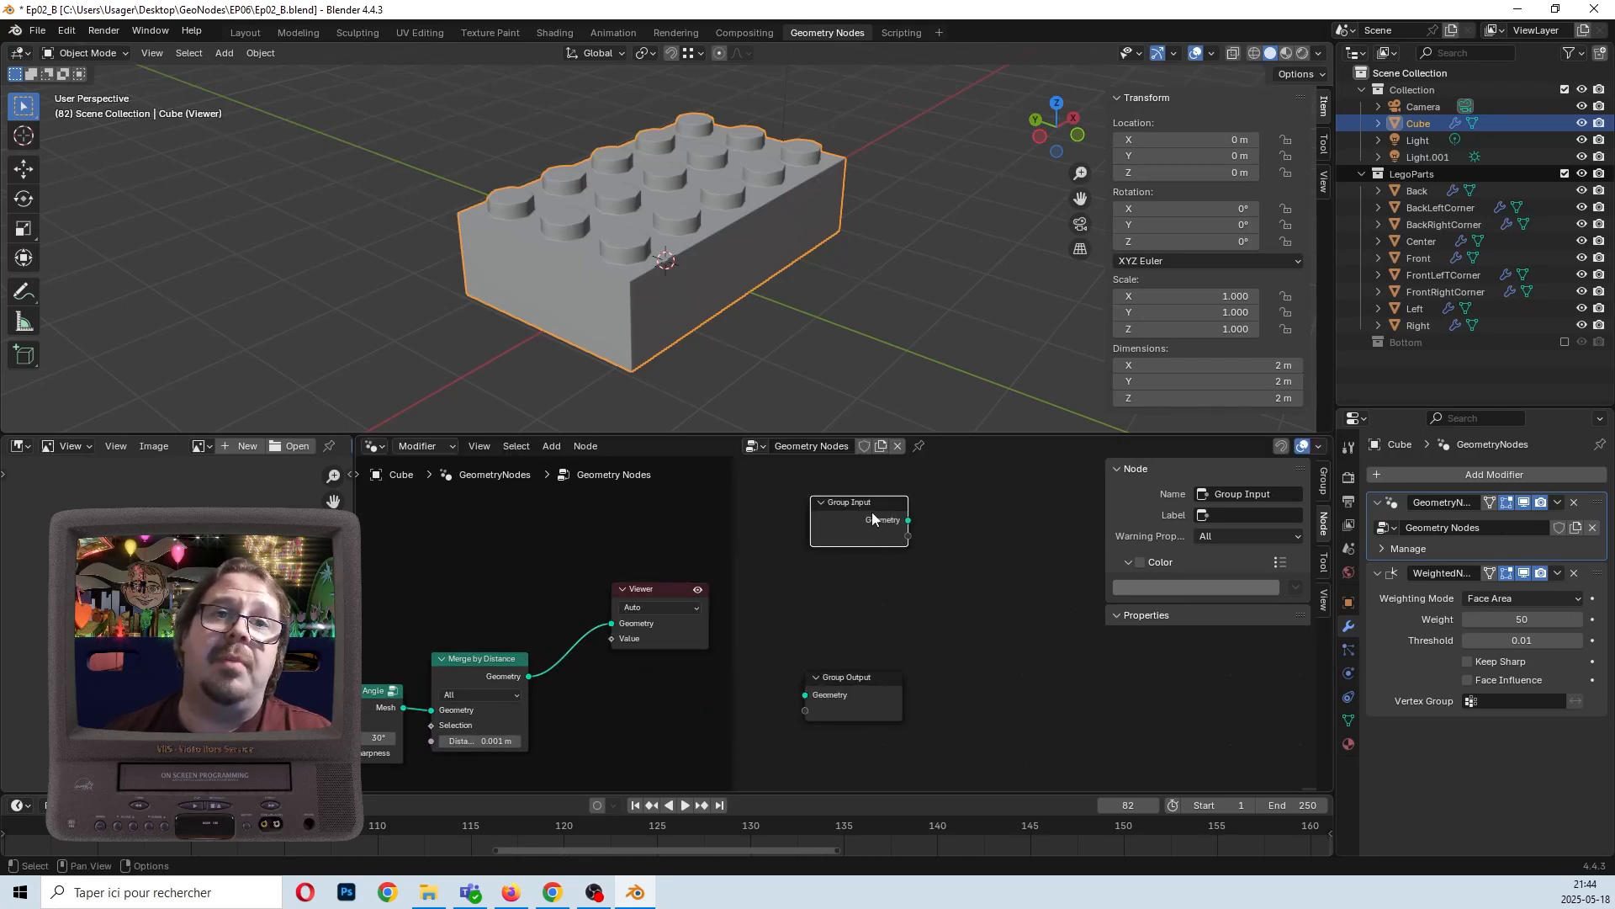
pyautogui.scroll(2, 787, 724)
pyautogui.scroll(3, 778, 706)
pyautogui.moveTo(772, 695); pyautogui.dragTo(917, 631, button='middle')
pyautogui.scroll(-6, 848, 623)
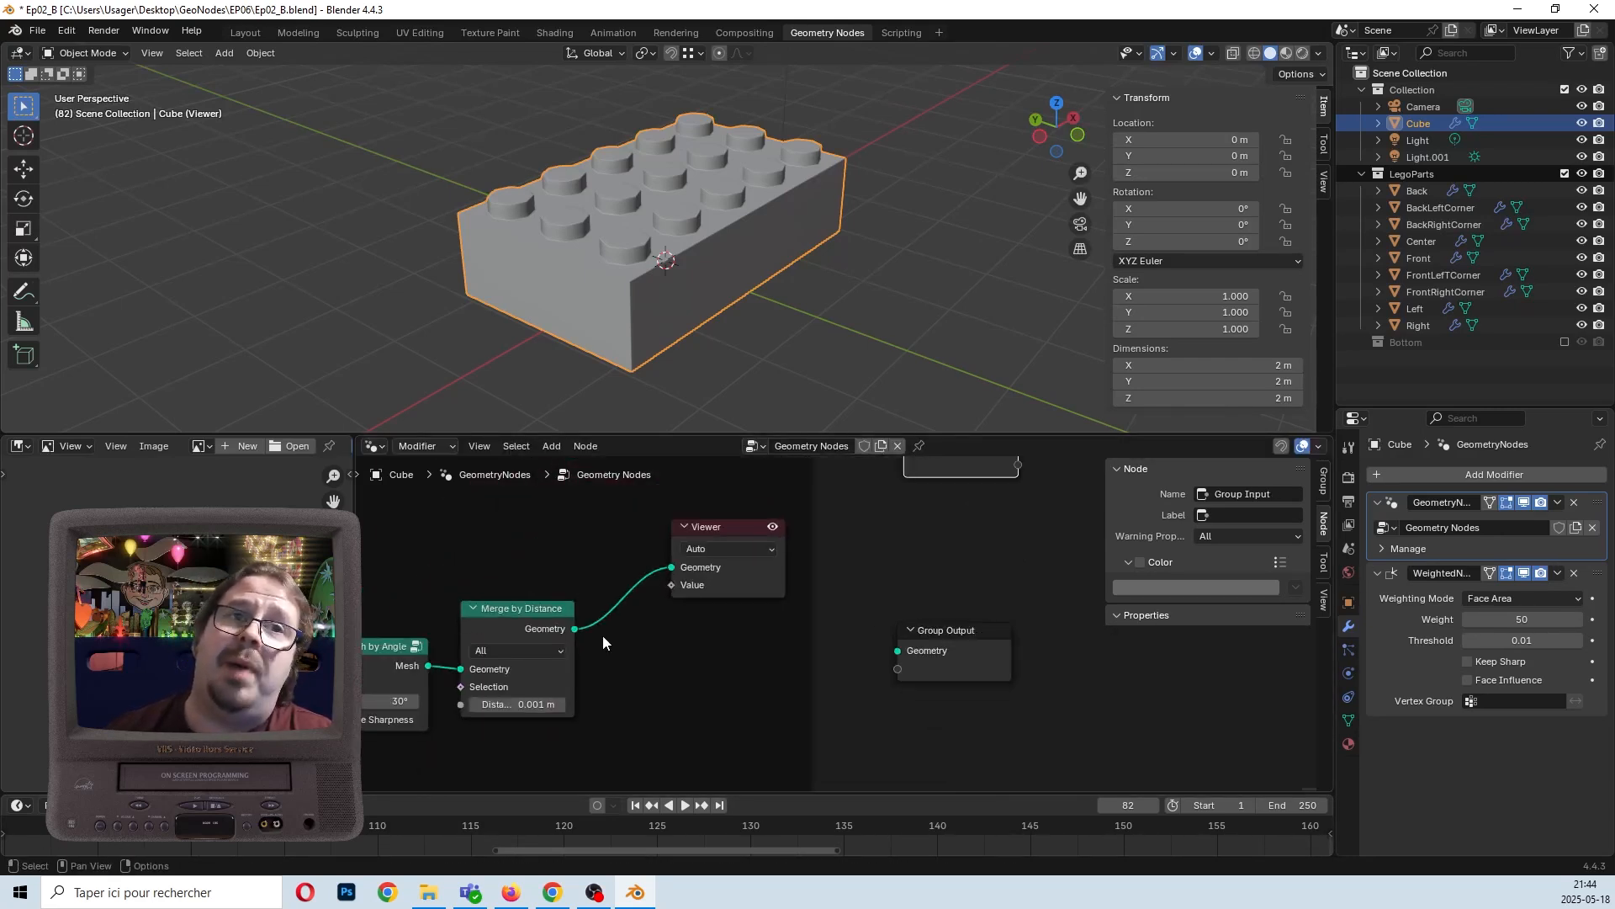
# Connect the Merge by Distance geometry to the Group Output and view the resulting brick from another side.
pyautogui.moveTo(575, 628); pyautogui.dragTo(902, 652)
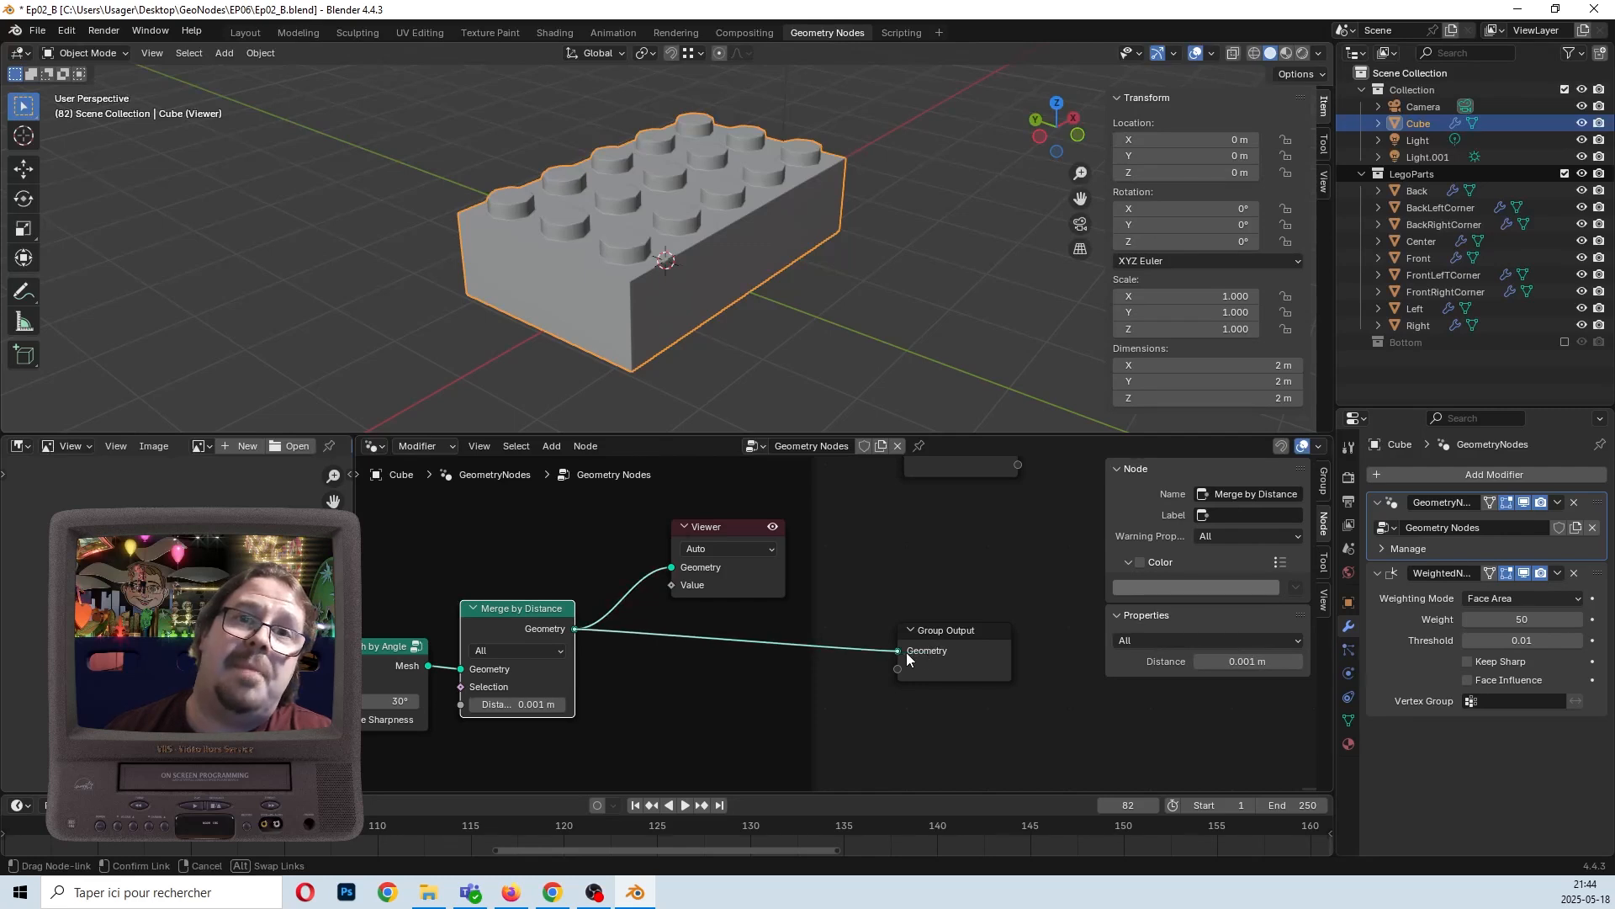
pyautogui.moveTo(899, 316); pyautogui.dragTo(967, 353)
pyautogui.scroll(3, 648, 195)
pyautogui.moveTo(497, 231); pyautogui.dragTo(789, 372, button='middle')
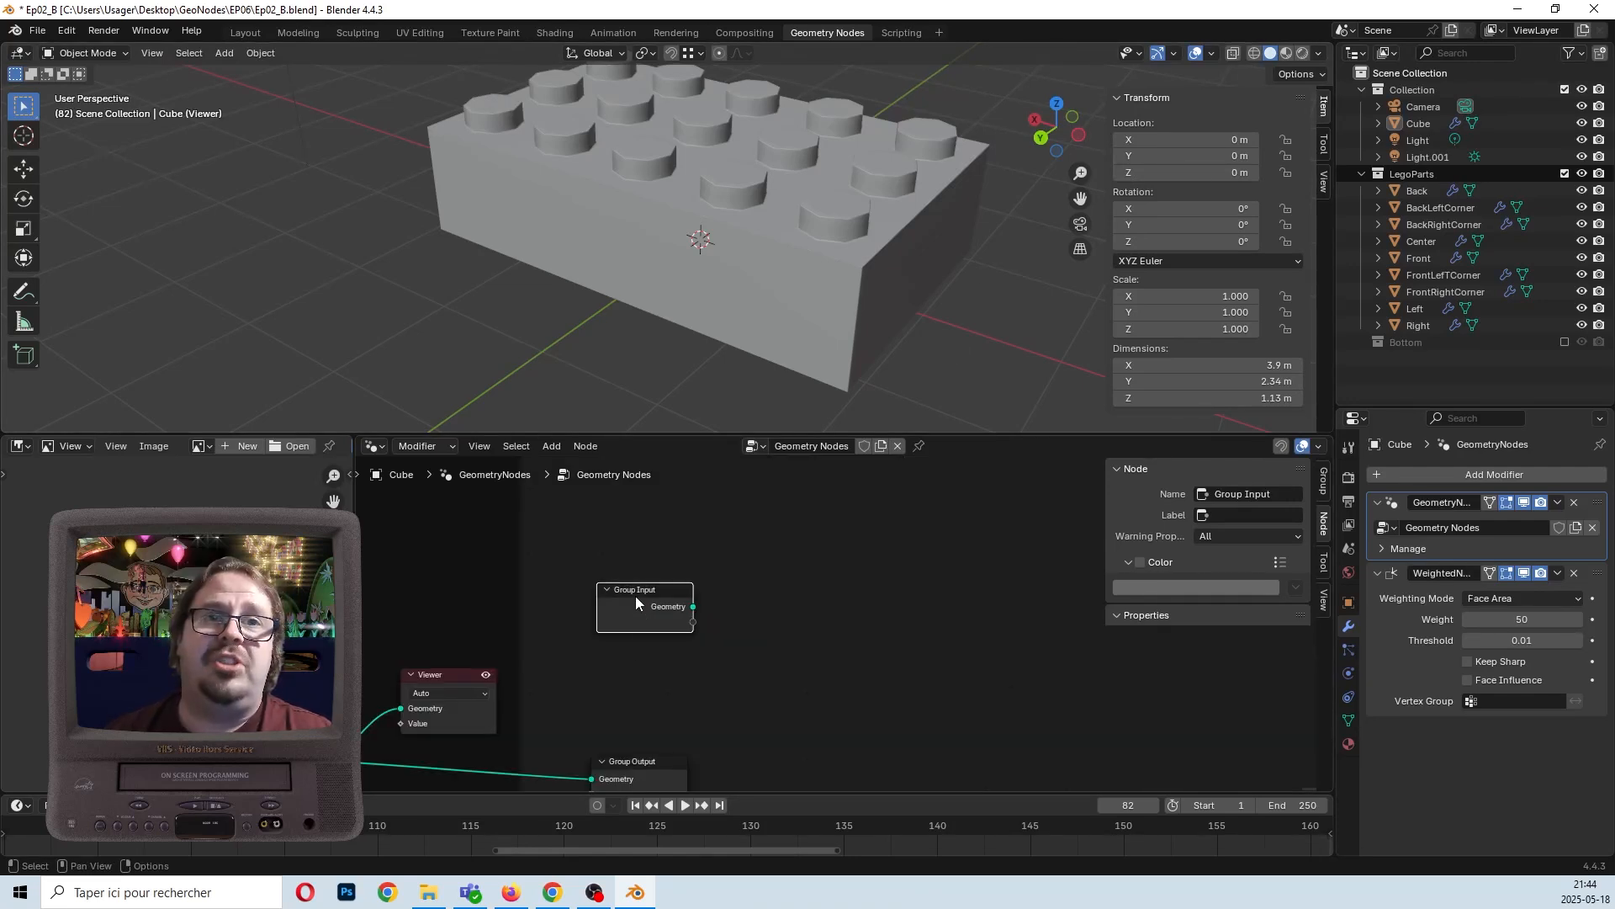
# Move the Group Input node to the start of the tree, between the X Repetition and Y Repetition value nodes.
pyautogui.scroll(-8, 642, 621)
pyautogui.moveTo(795, 609); pyautogui.dragTo(843, 717, button='middle')
pyautogui.press('g')
pyautogui.click(552, 539)
pyautogui.moveTo(573, 544); pyautogui.dragTo(636, 705, button='middle')
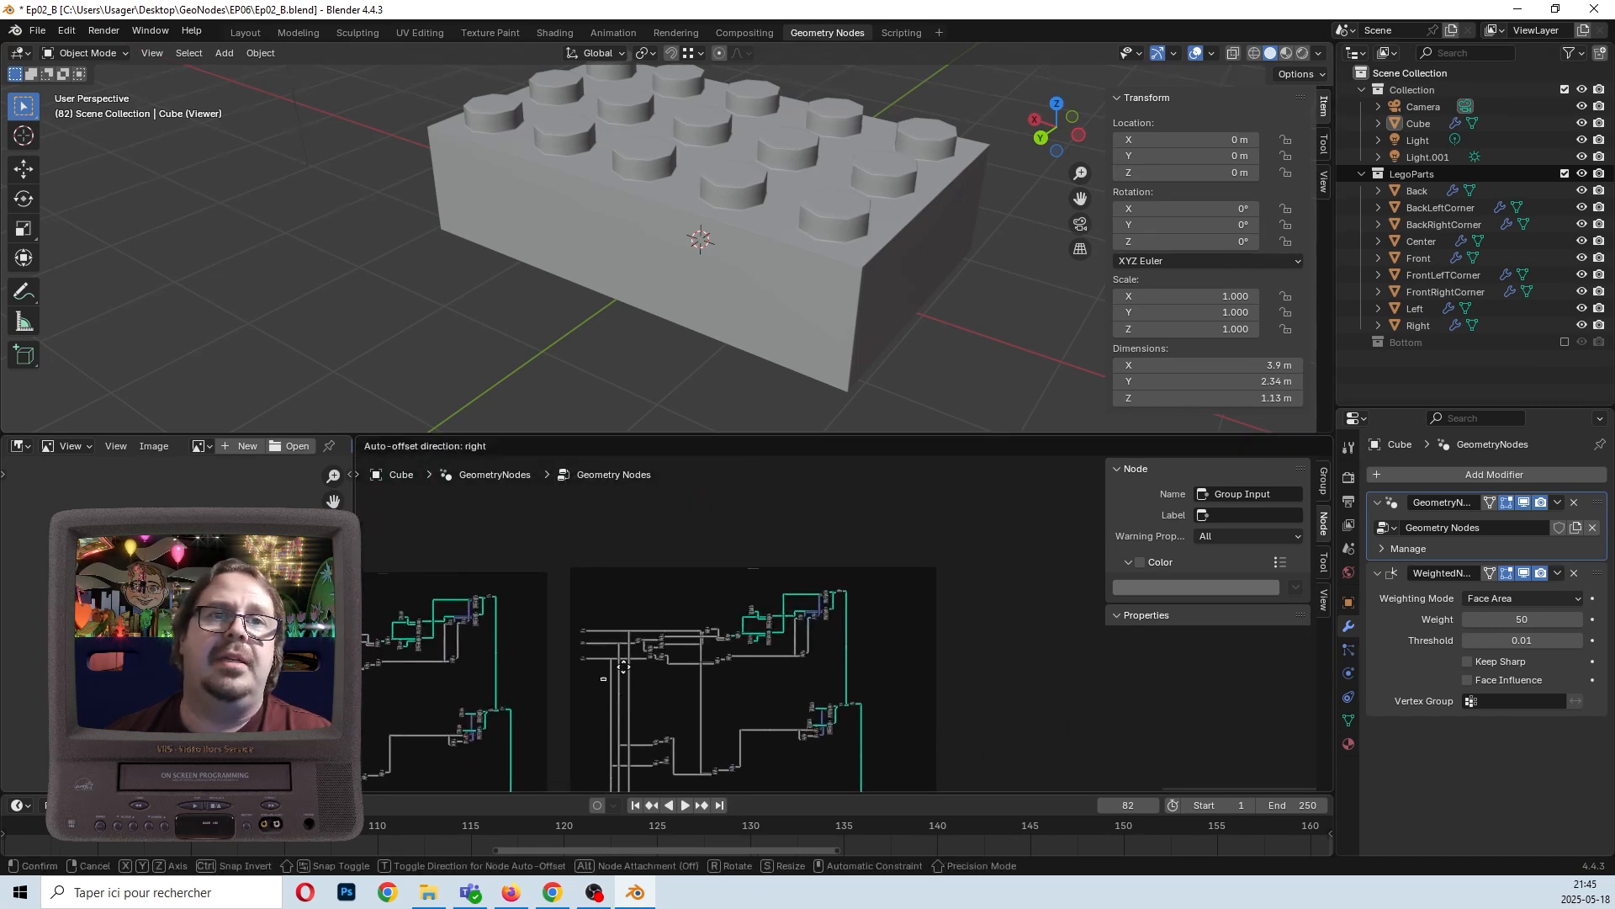
pyautogui.scroll(10, 589, 675)
pyautogui.moveTo(584, 641); pyautogui.dragTo(742, 715, button='middle')
pyautogui.scroll(10, 646, 659)
pyautogui.press('g')
pyautogui.click(665, 557)
pyautogui.scroll(1, 559, 604)
pyautogui.moveTo(559, 605); pyautogui.dragTo(644, 689, button='middle')
pyautogui.scroll(4, 626, 611)
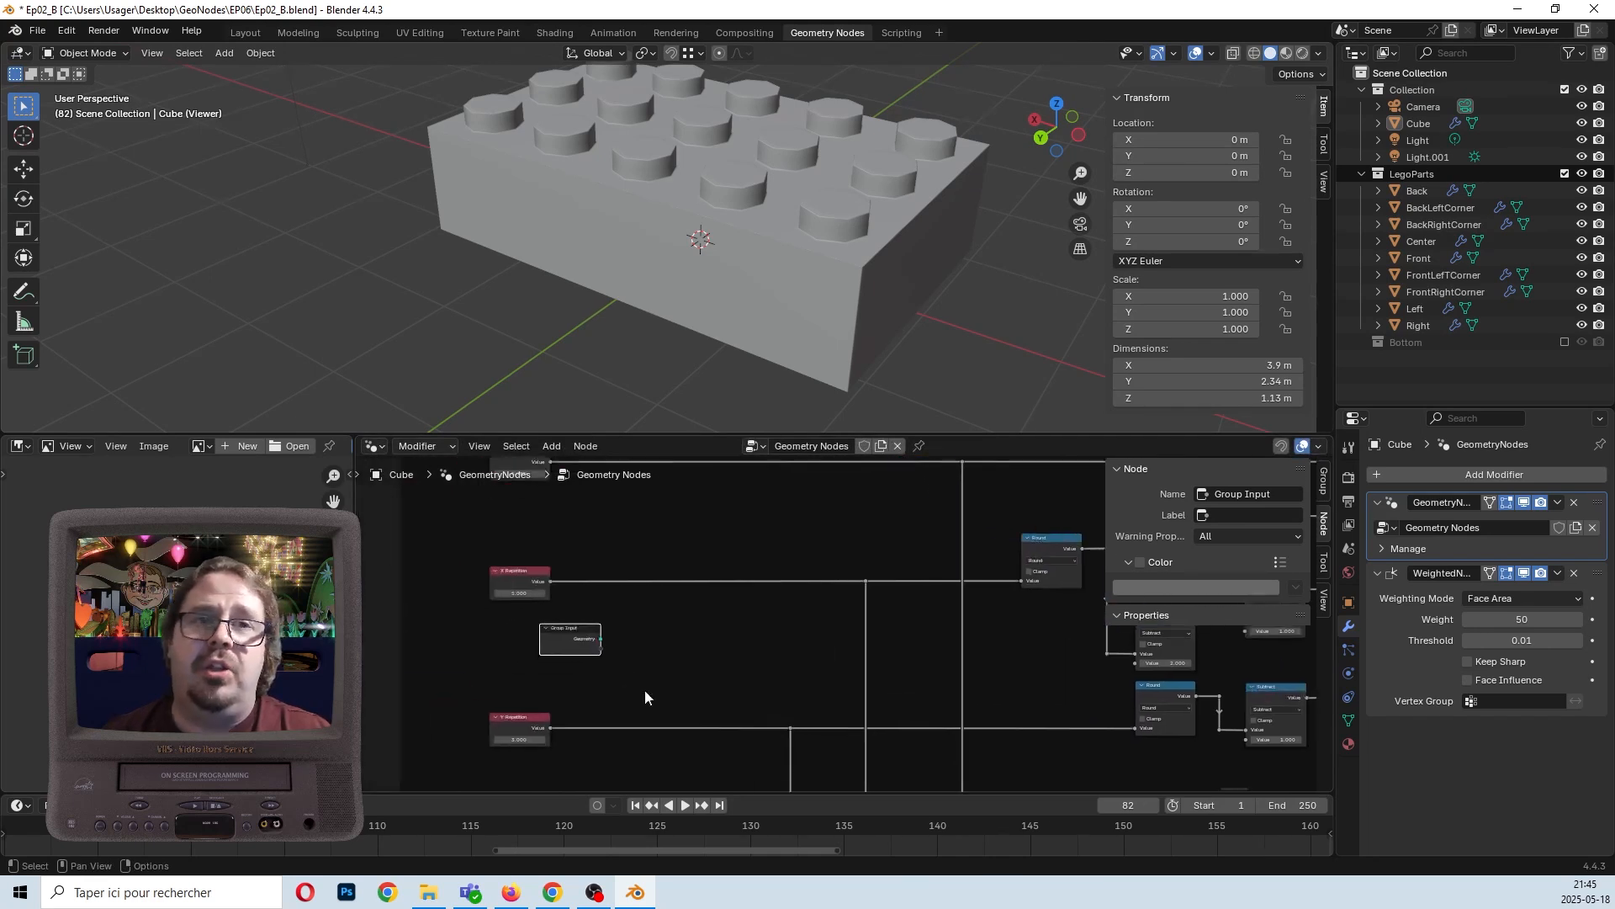
# Feed the X and Y repetition lines from two new Group Input sockets in place of the X Repetition and Y Repetition value nodes.
pyautogui.scroll(8, 713, 643)
pyautogui.moveTo(713, 643); pyautogui.dragTo(495, 603, button='middle')
pyautogui.scroll(-5, 673, 639)
pyautogui.scroll(4, 582, 609)
pyautogui.moveTo(492, 605); pyautogui.dragTo(910, 500)
pyautogui.moveTo(482, 708); pyautogui.dragTo(544, 617, button='middle')
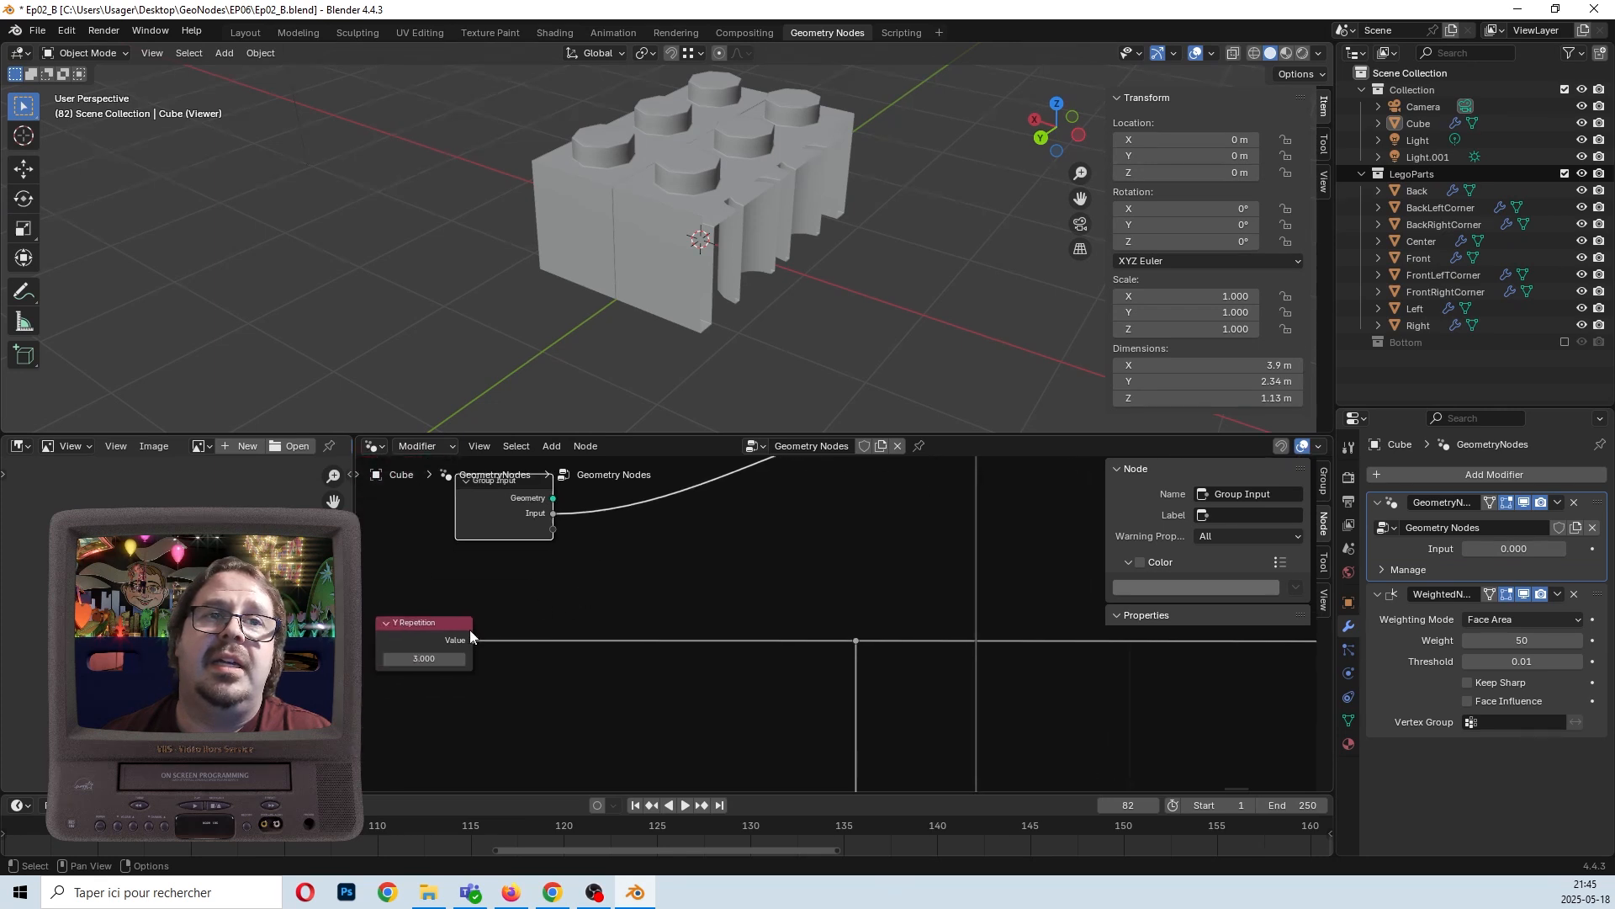
pyautogui.moveTo(473, 639); pyautogui.dragTo(589, 649)
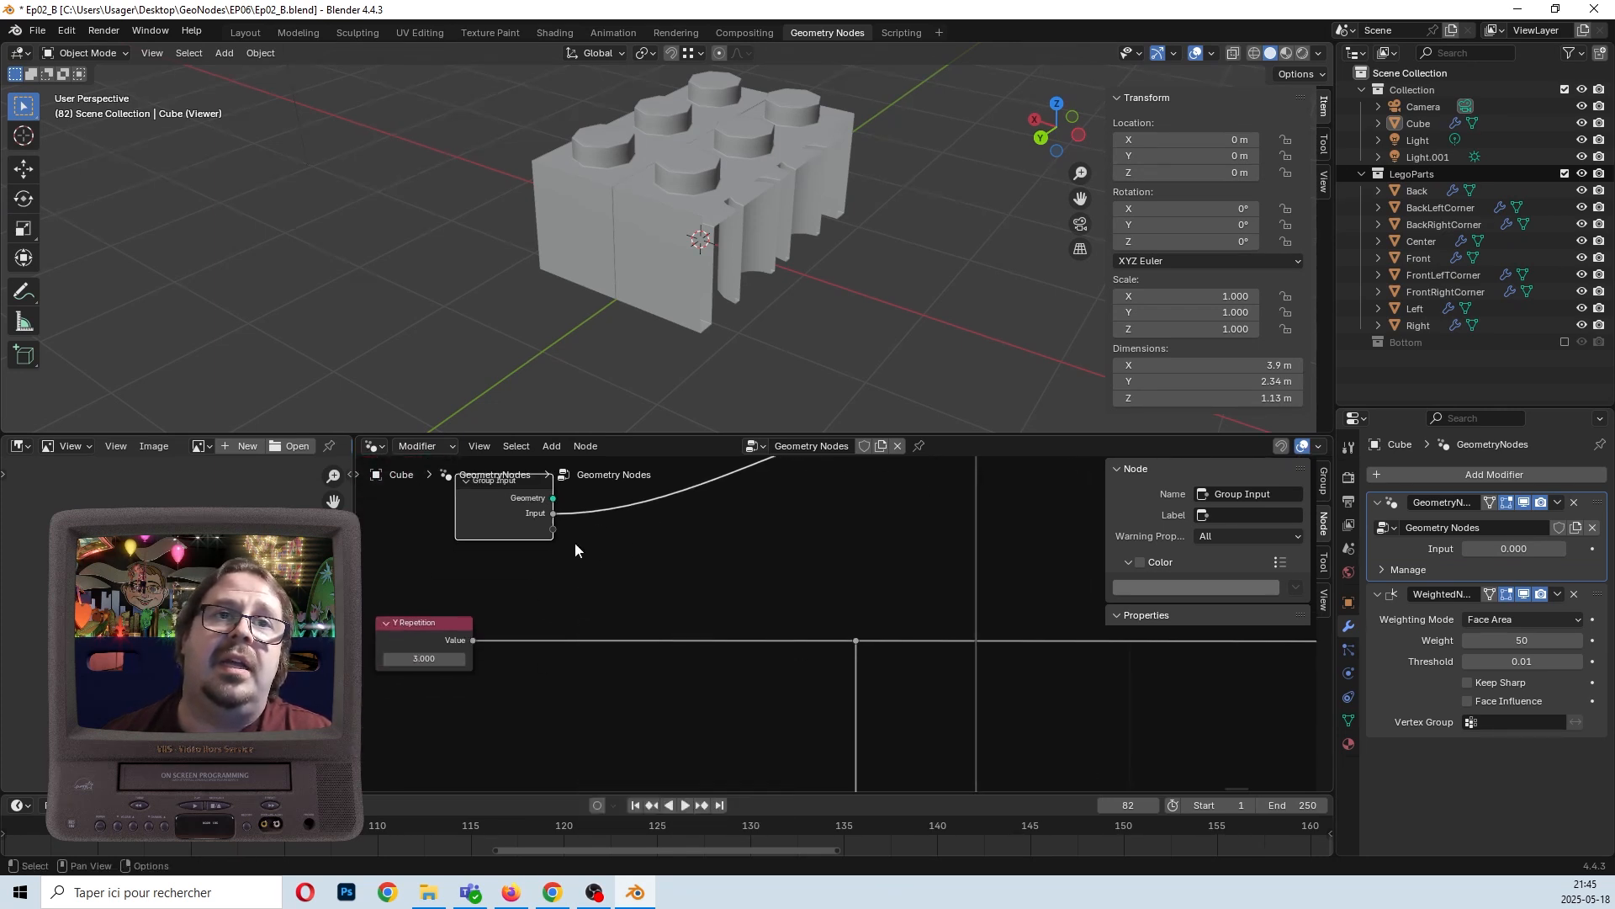
pyautogui.moveTo(553, 530); pyautogui.dragTo(856, 647)
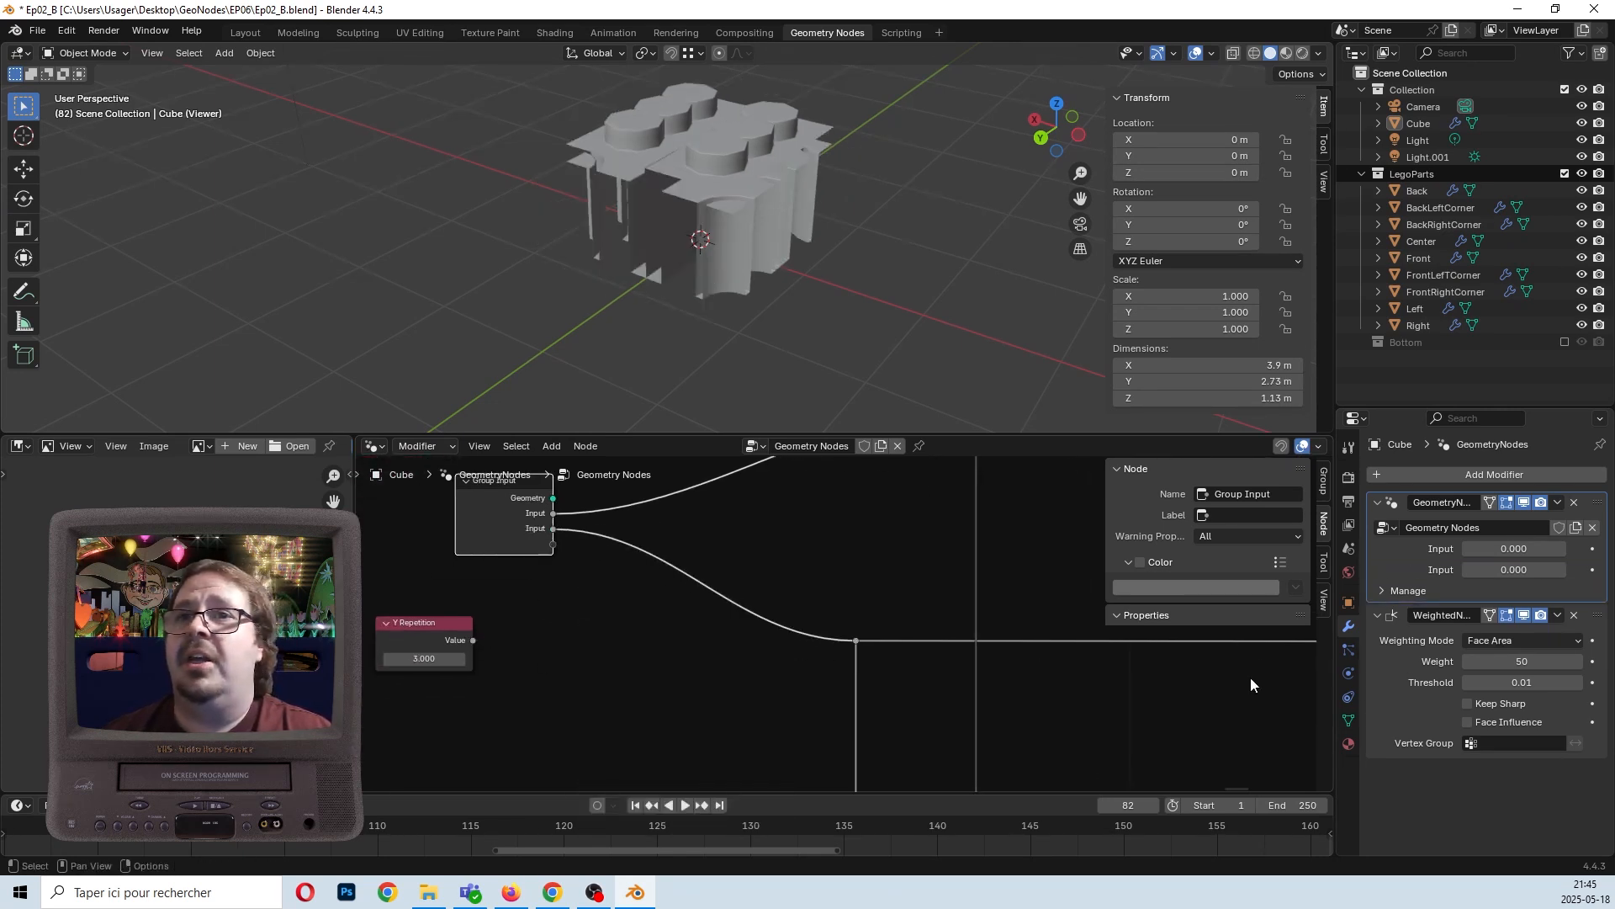
# Set both new inputs of the Geometry Nodes modifier to 3 and view the brick from the side.
pyautogui.click(1529, 551)
pyautogui.write('3')
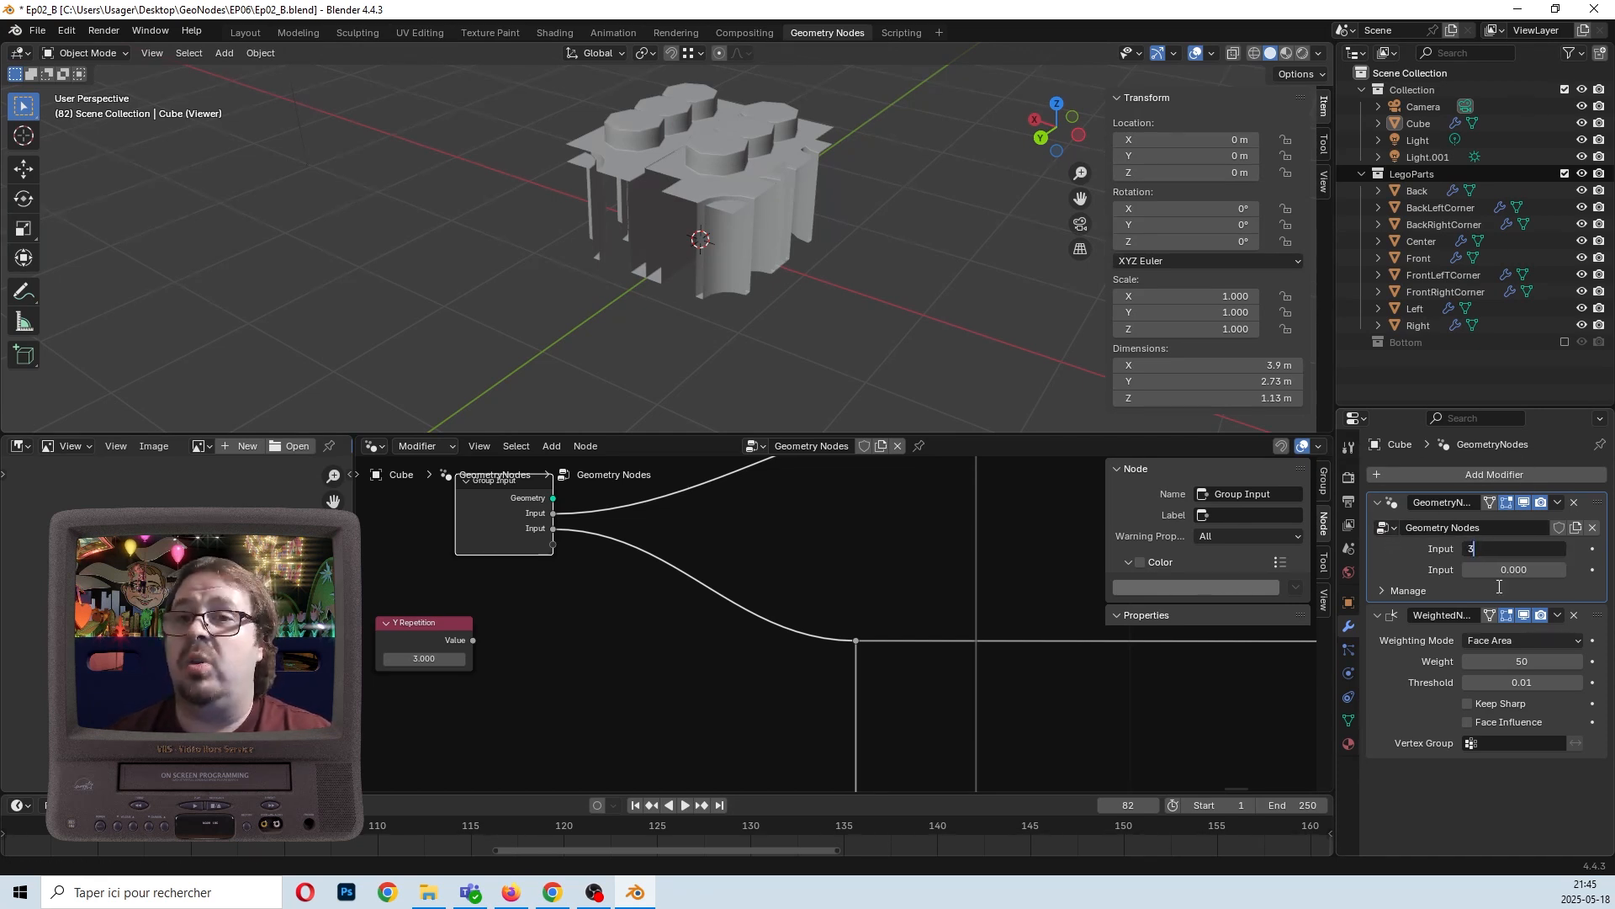
pyautogui.press('Tab')
pyautogui.write('3')
pyautogui.press('Return')
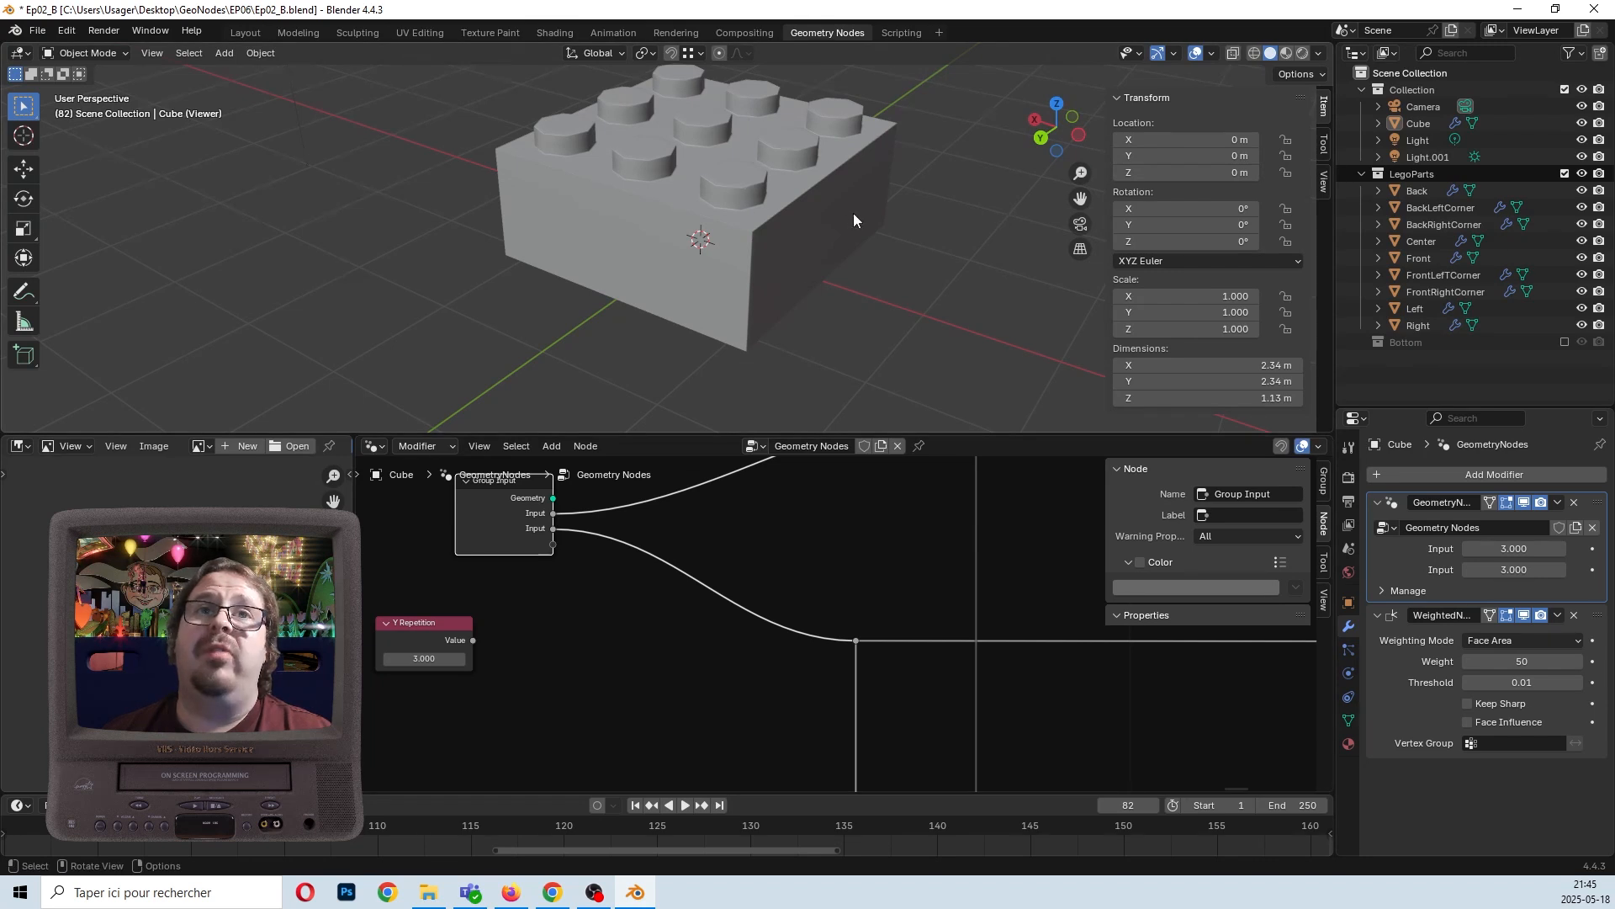
pyautogui.moveTo(853, 214); pyautogui.dragTo(883, 253, button='middle')
# Show the node group's sockets with more room and rename the first float input as X Repetitions.
pyautogui.moveTo(848, 548); pyautogui.dragTo(808, 641, button='middle')
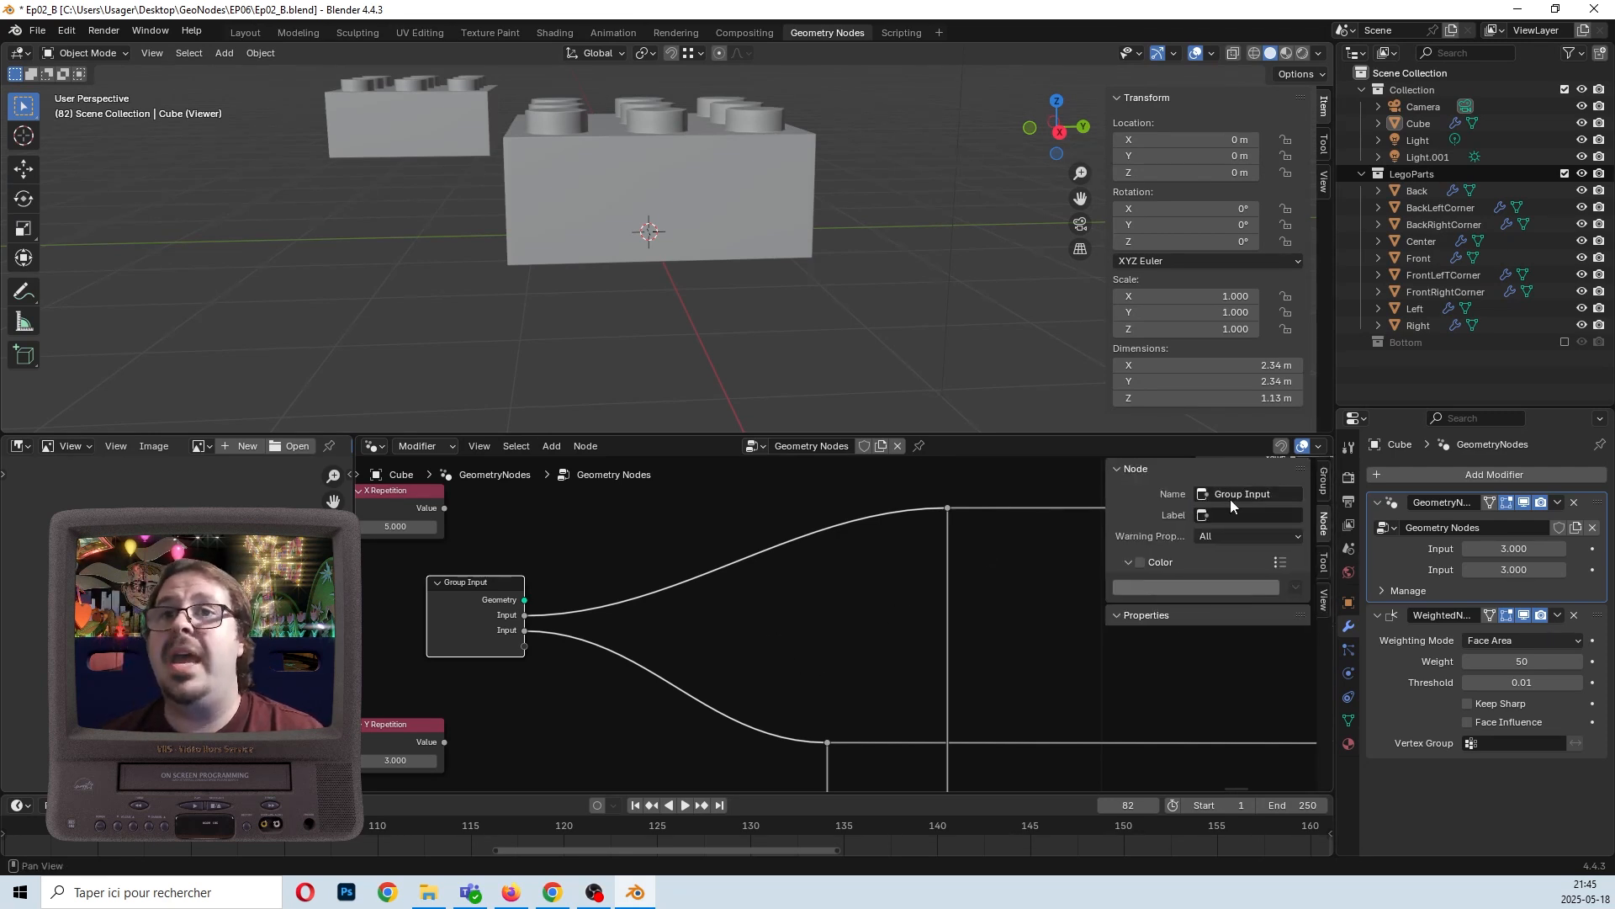
pyautogui.click(1324, 481)
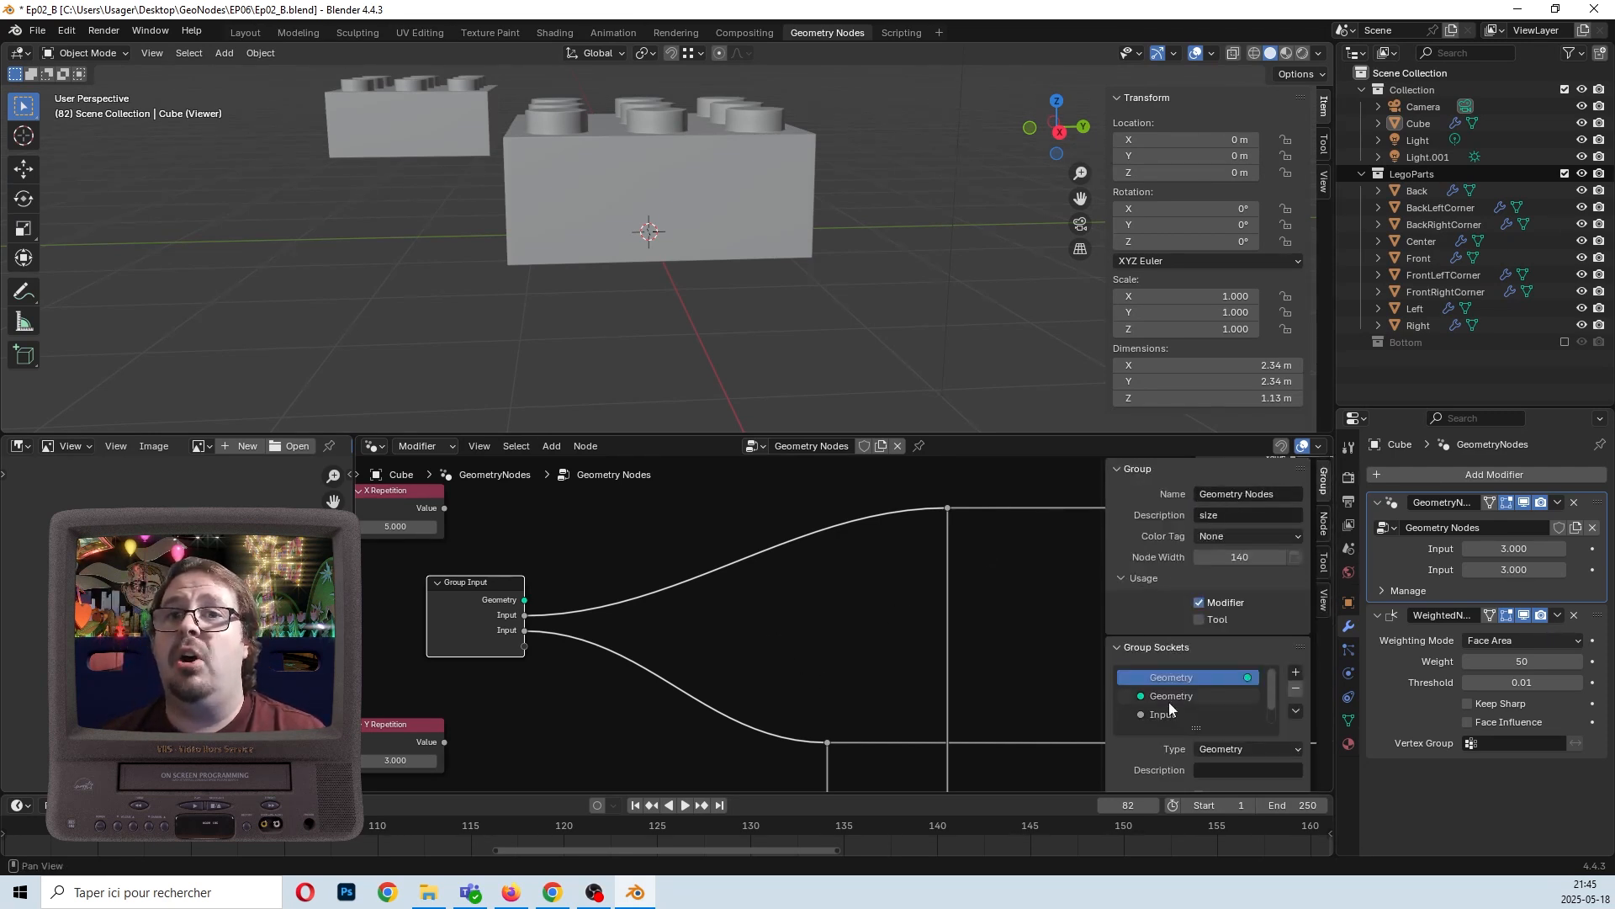
pyautogui.moveTo(1107, 718); pyautogui.dragTo(1009, 716)
pyautogui.scroll(-1, 1072, 687)
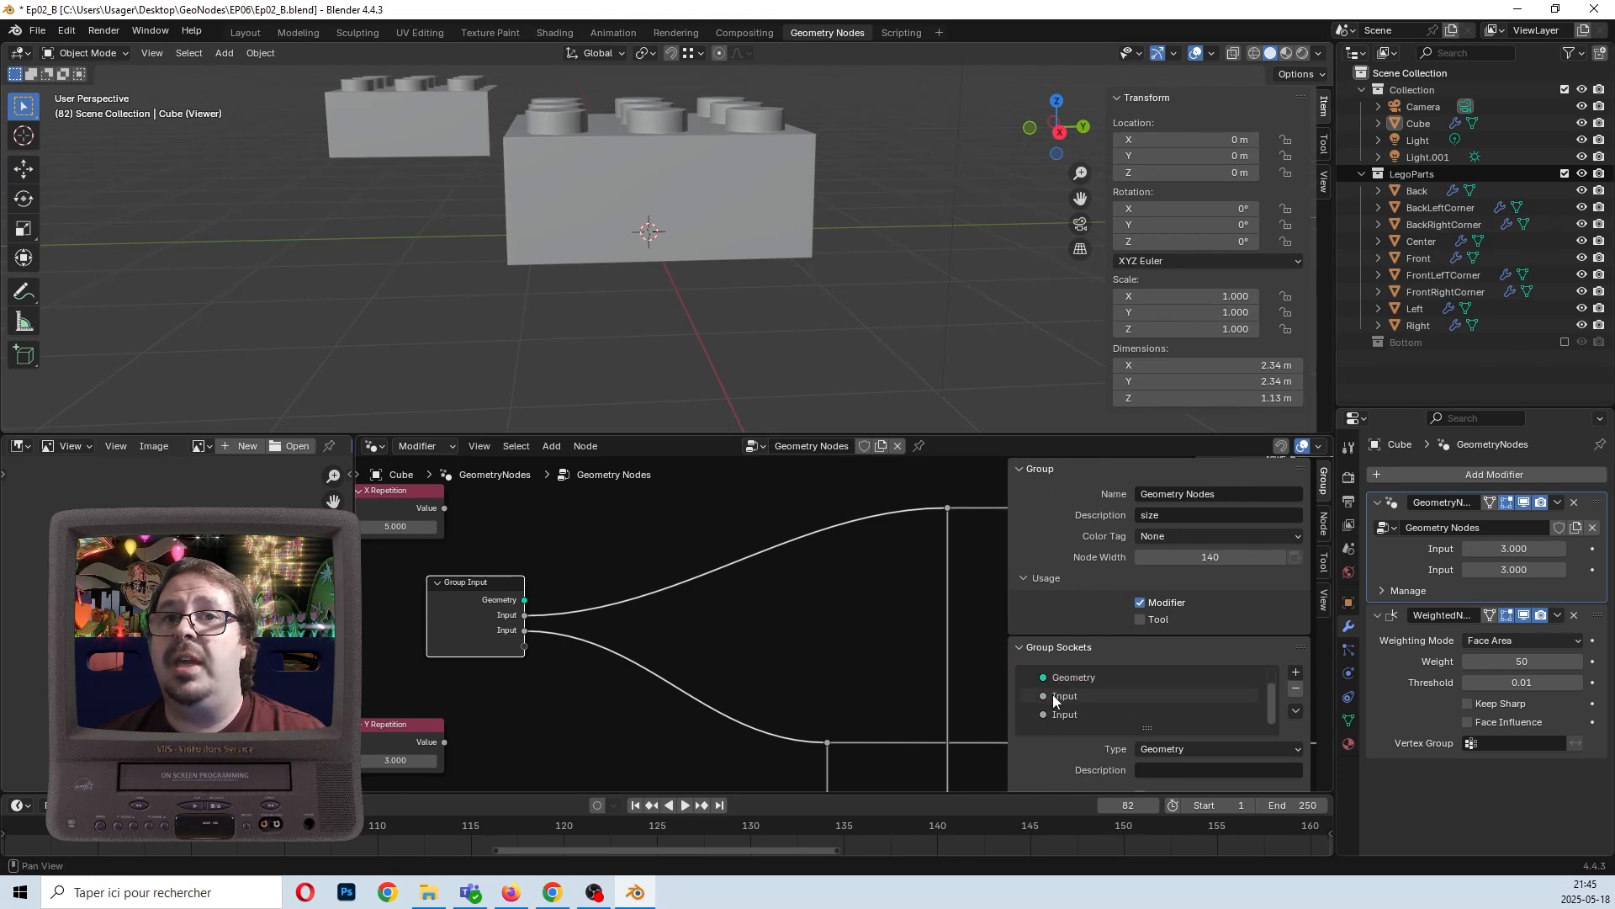
pyautogui.click(1063, 696)
pyautogui.doubleClick(1063, 697)
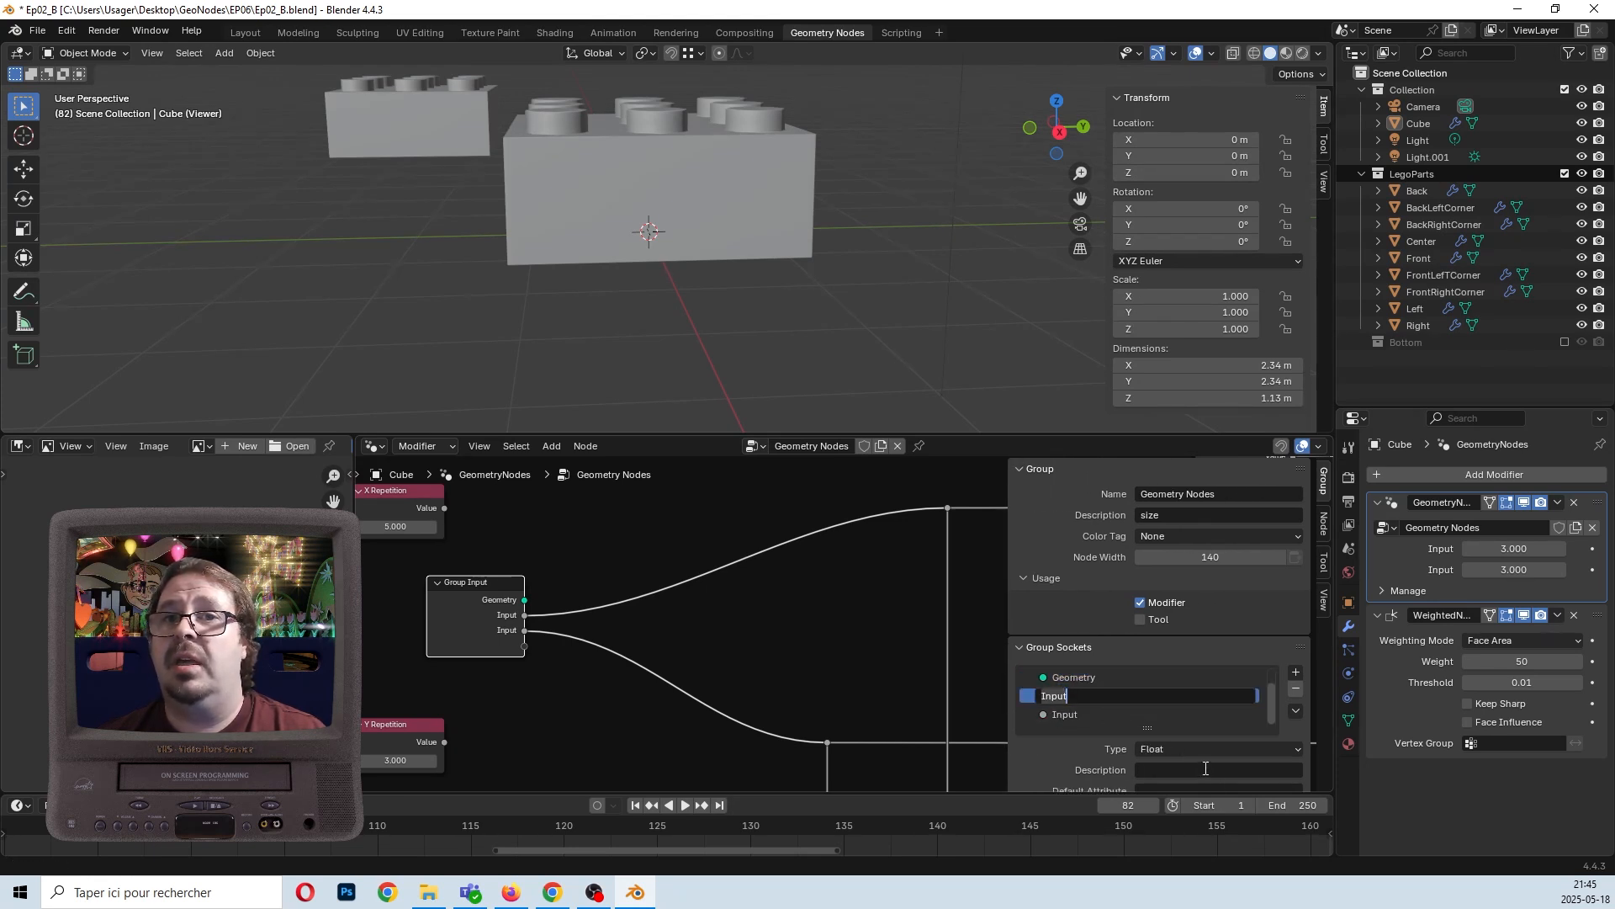
pyautogui.write('X')
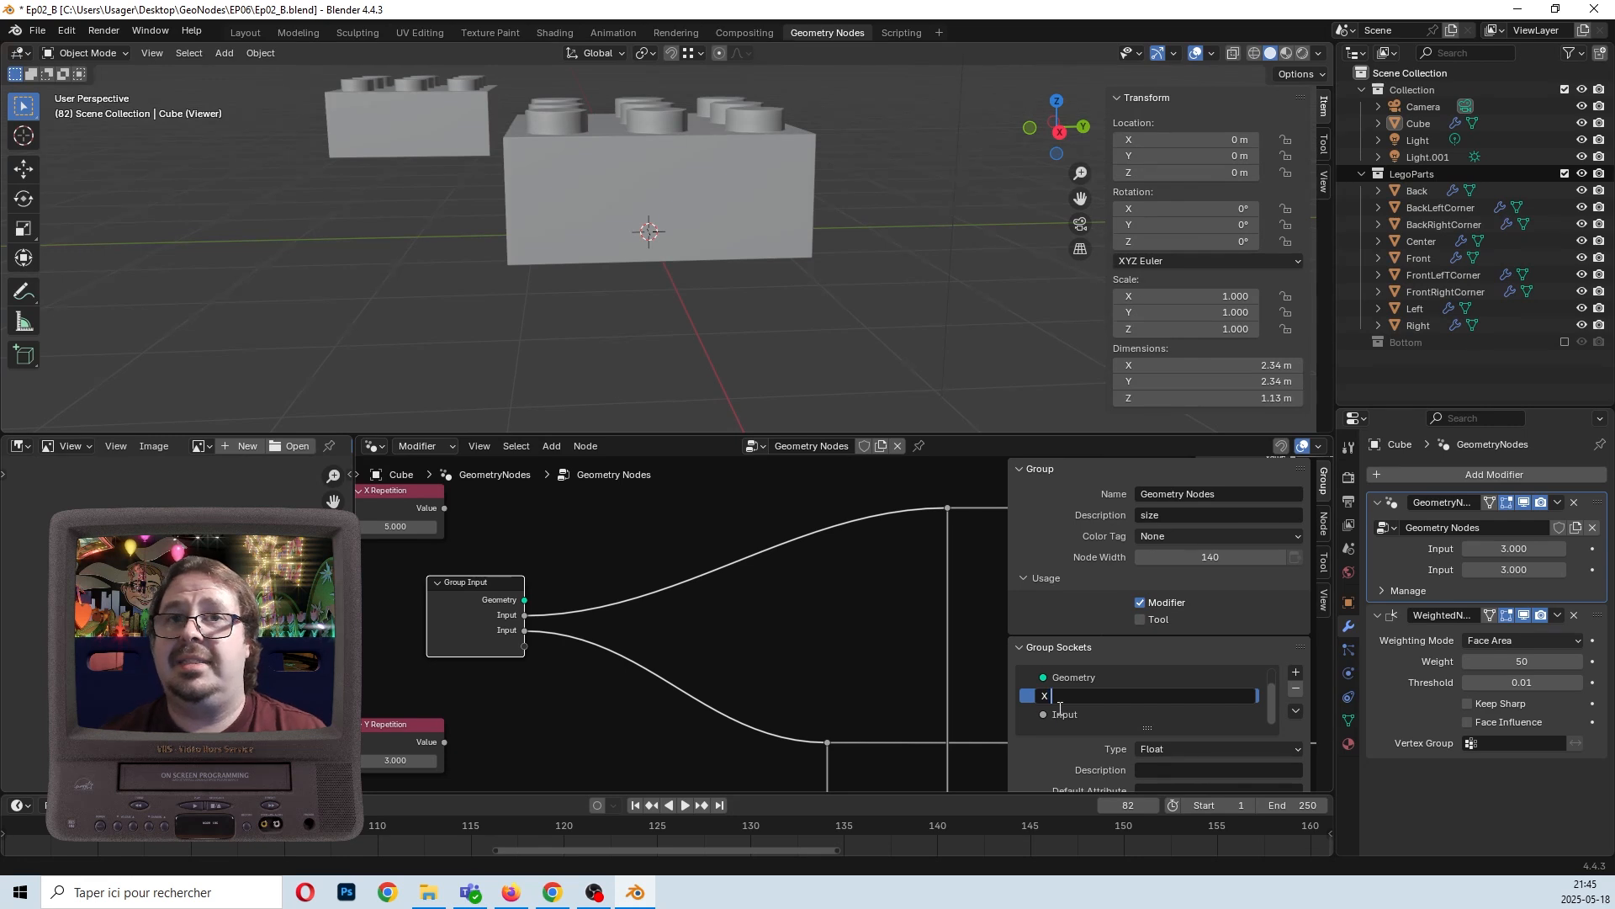
pyautogui.write(' Repetitions')
pyautogui.press('Return')
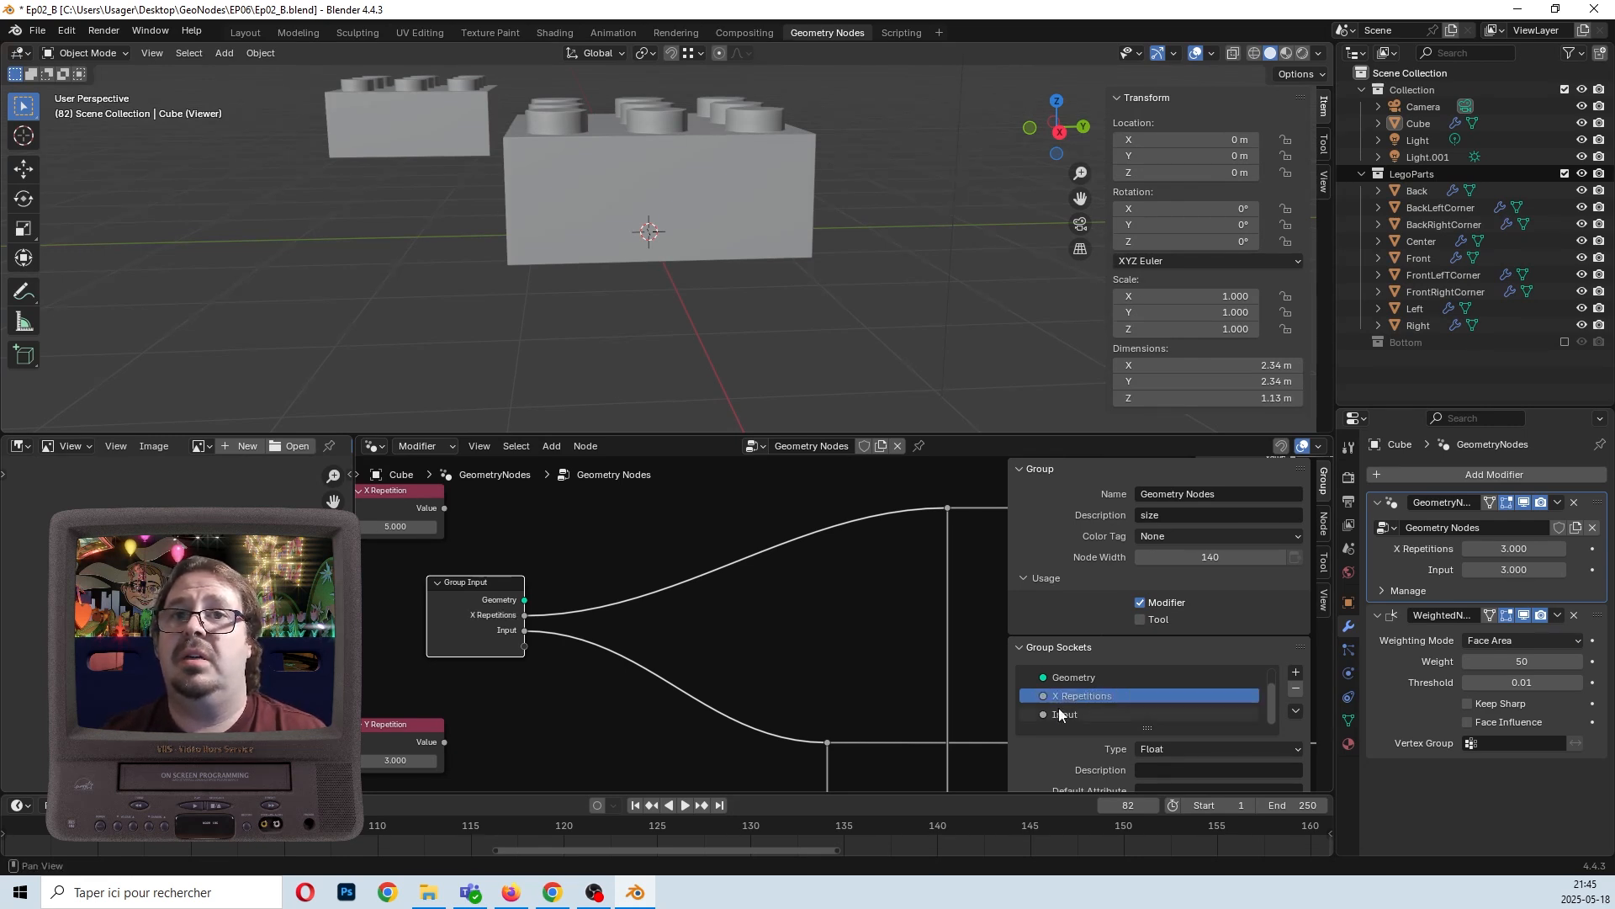
# Rename the remaining float input socket as Y Repetitions.
pyautogui.doubleClick(1053, 716)
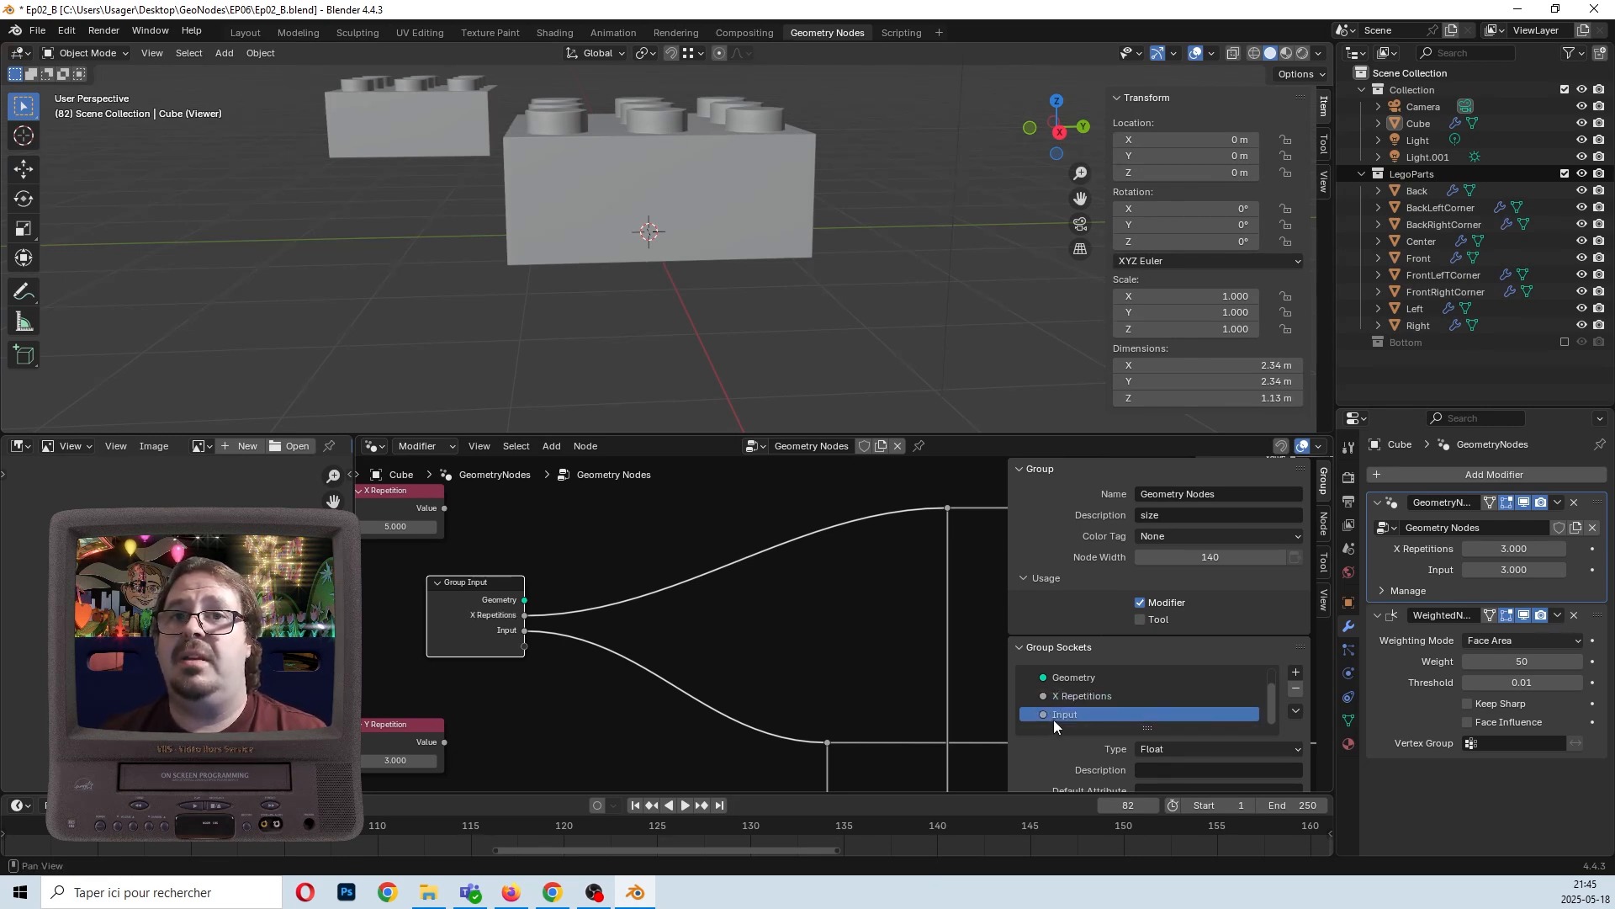
pyautogui.write('Y Repe')
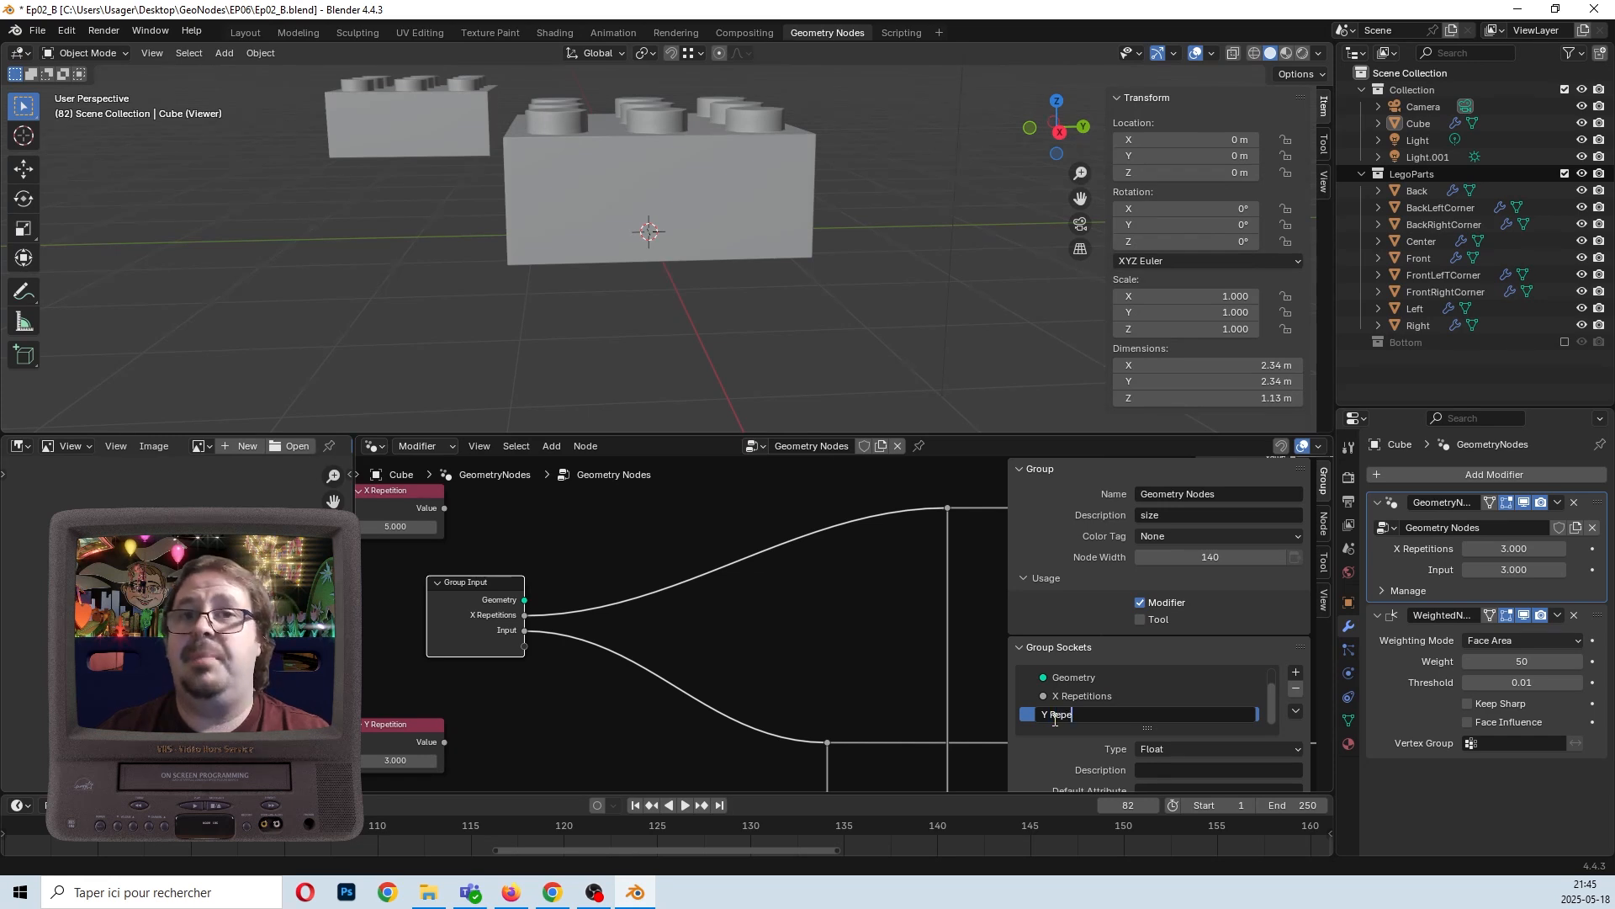
pyautogui.write('titions')
pyautogui.press('Return')
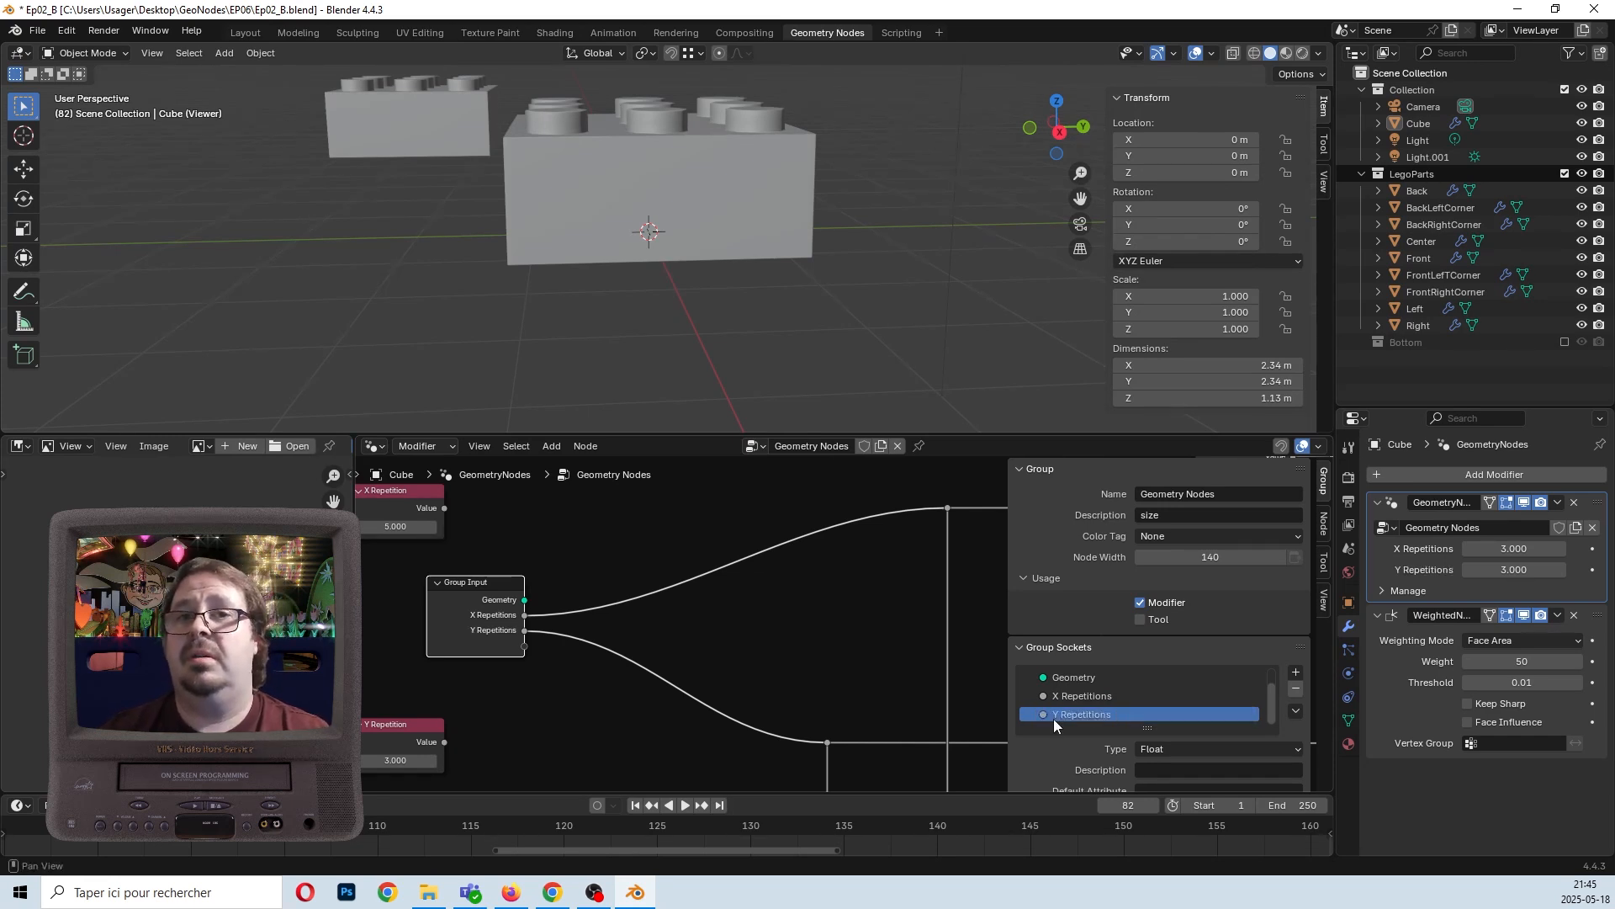
# Limit the Y Repetitions socket to a minimum of 3 and a maximum of 500.
pyautogui.scroll(-4, 1100, 743)
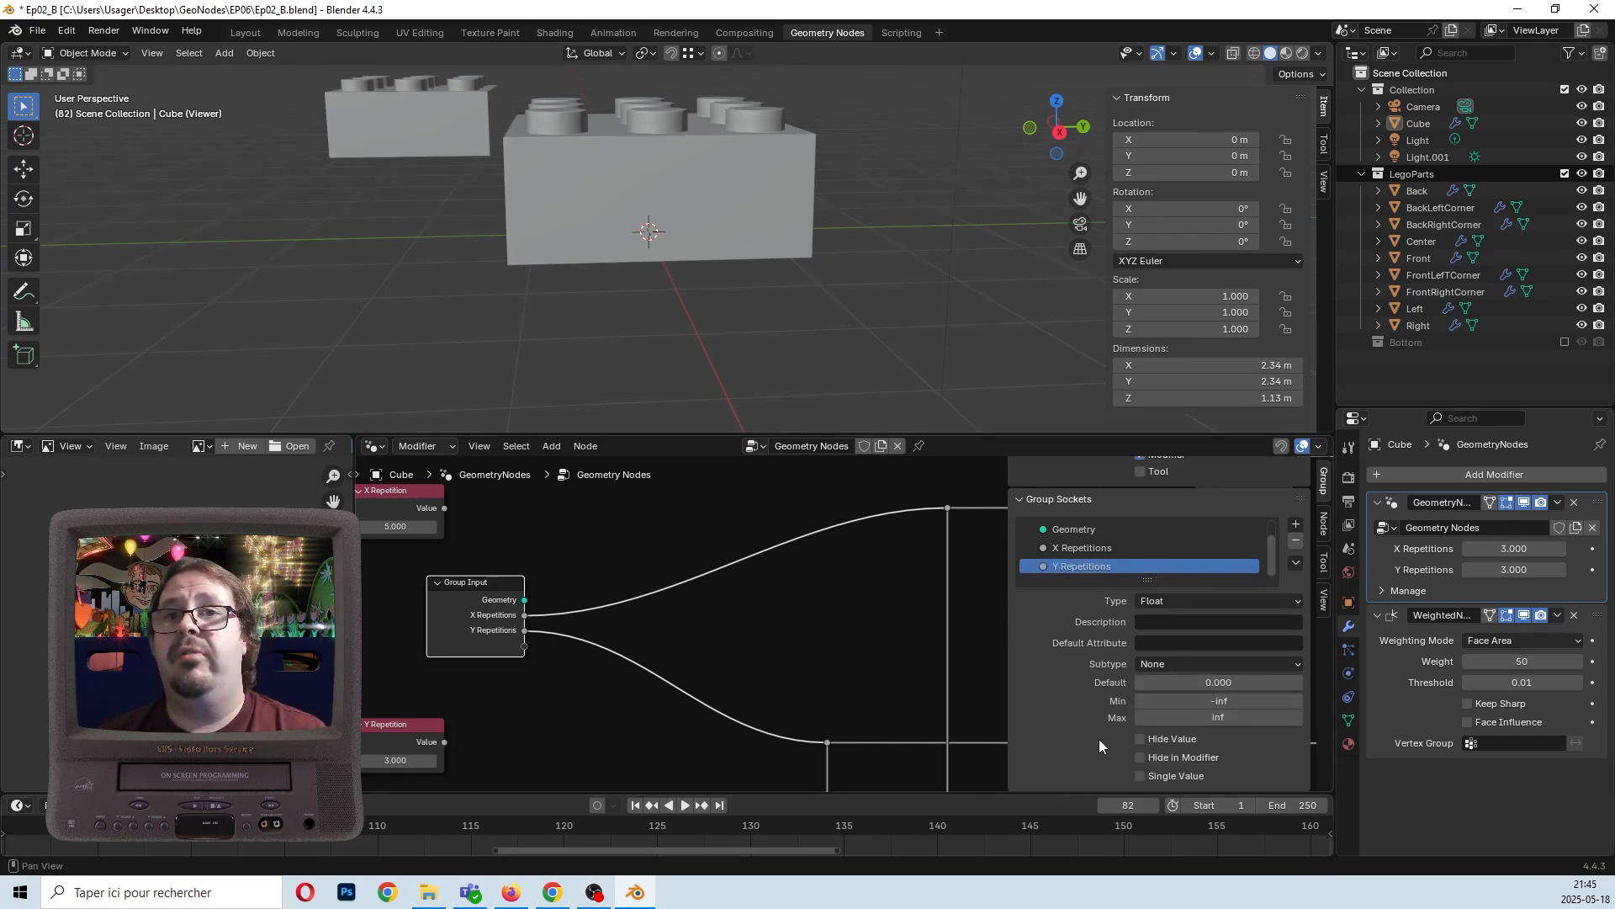
pyautogui.click(1264, 699)
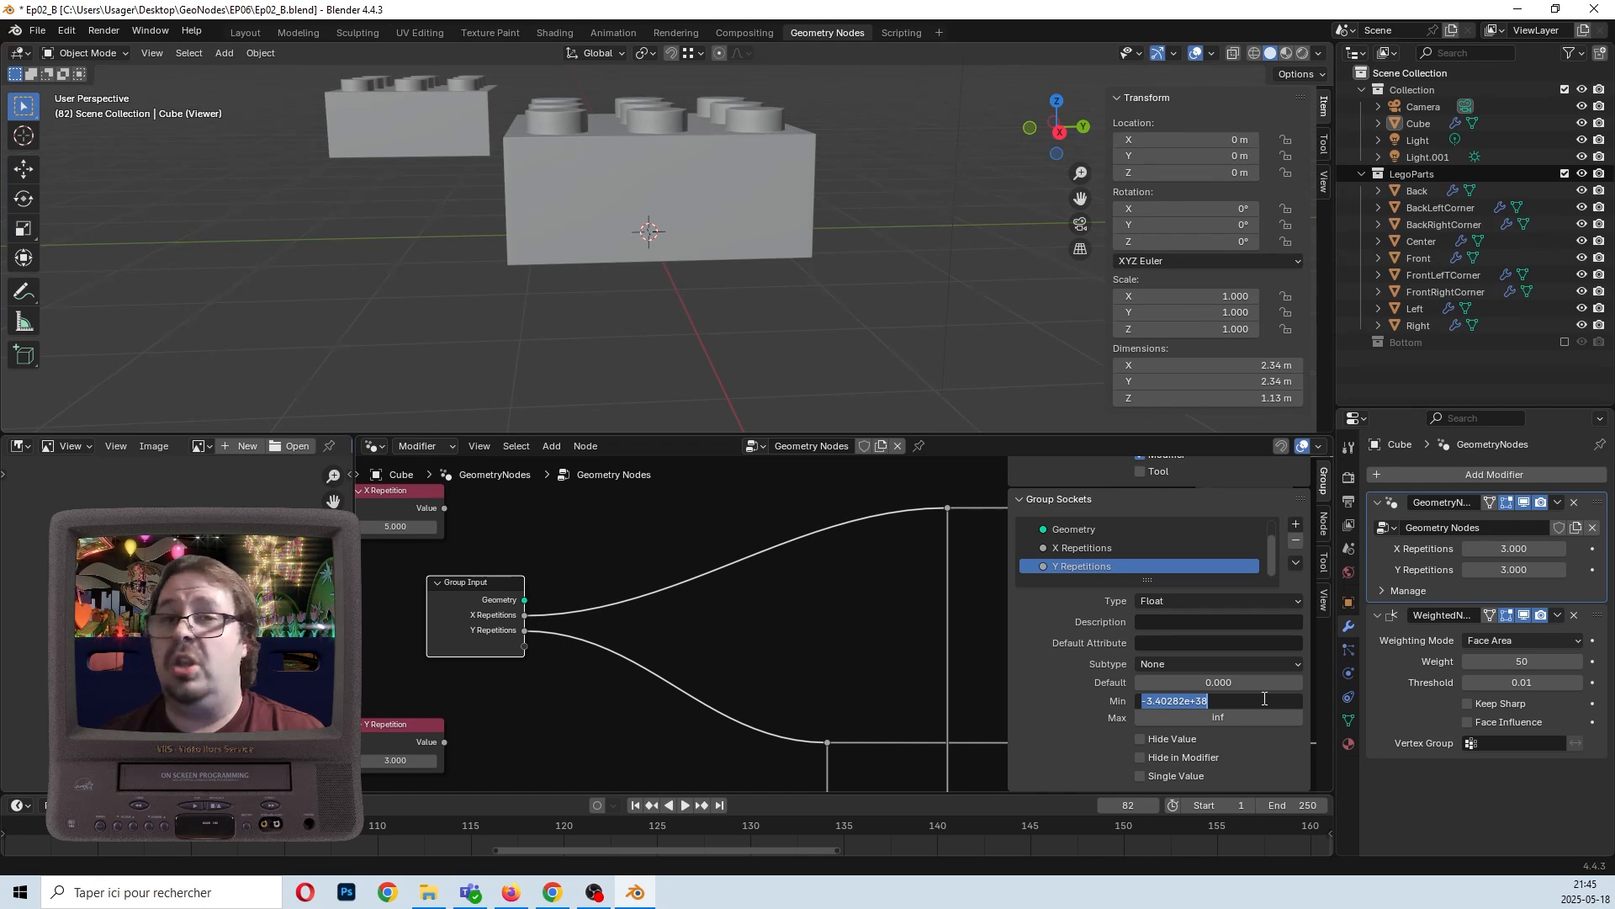
pyautogui.write('3')
pyautogui.press('Return')
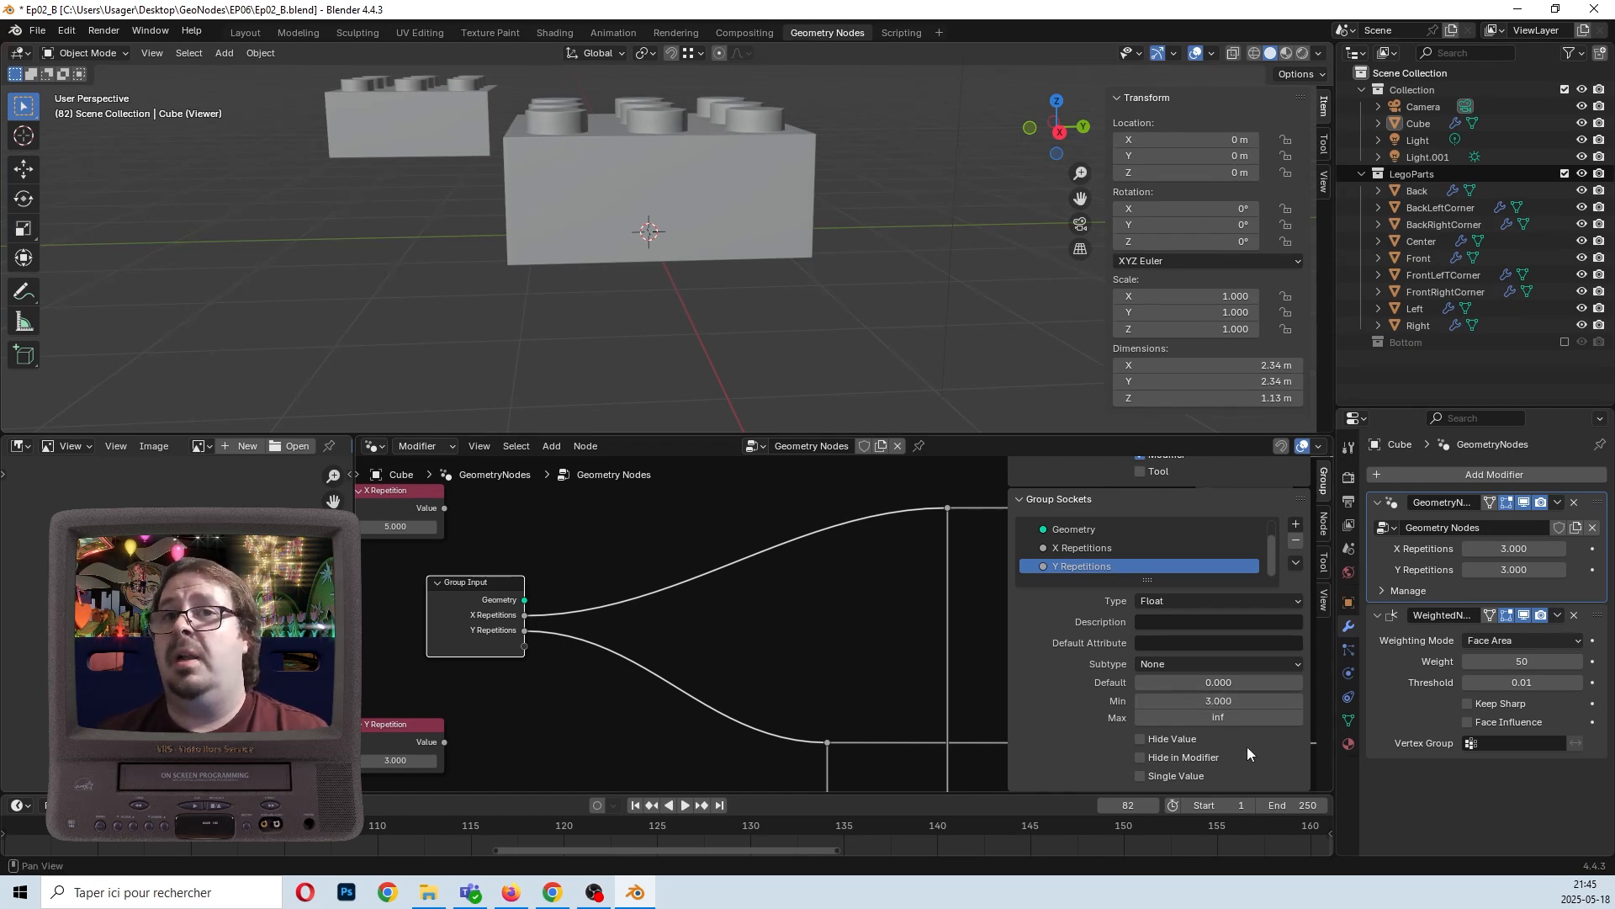
pyautogui.click(1237, 711)
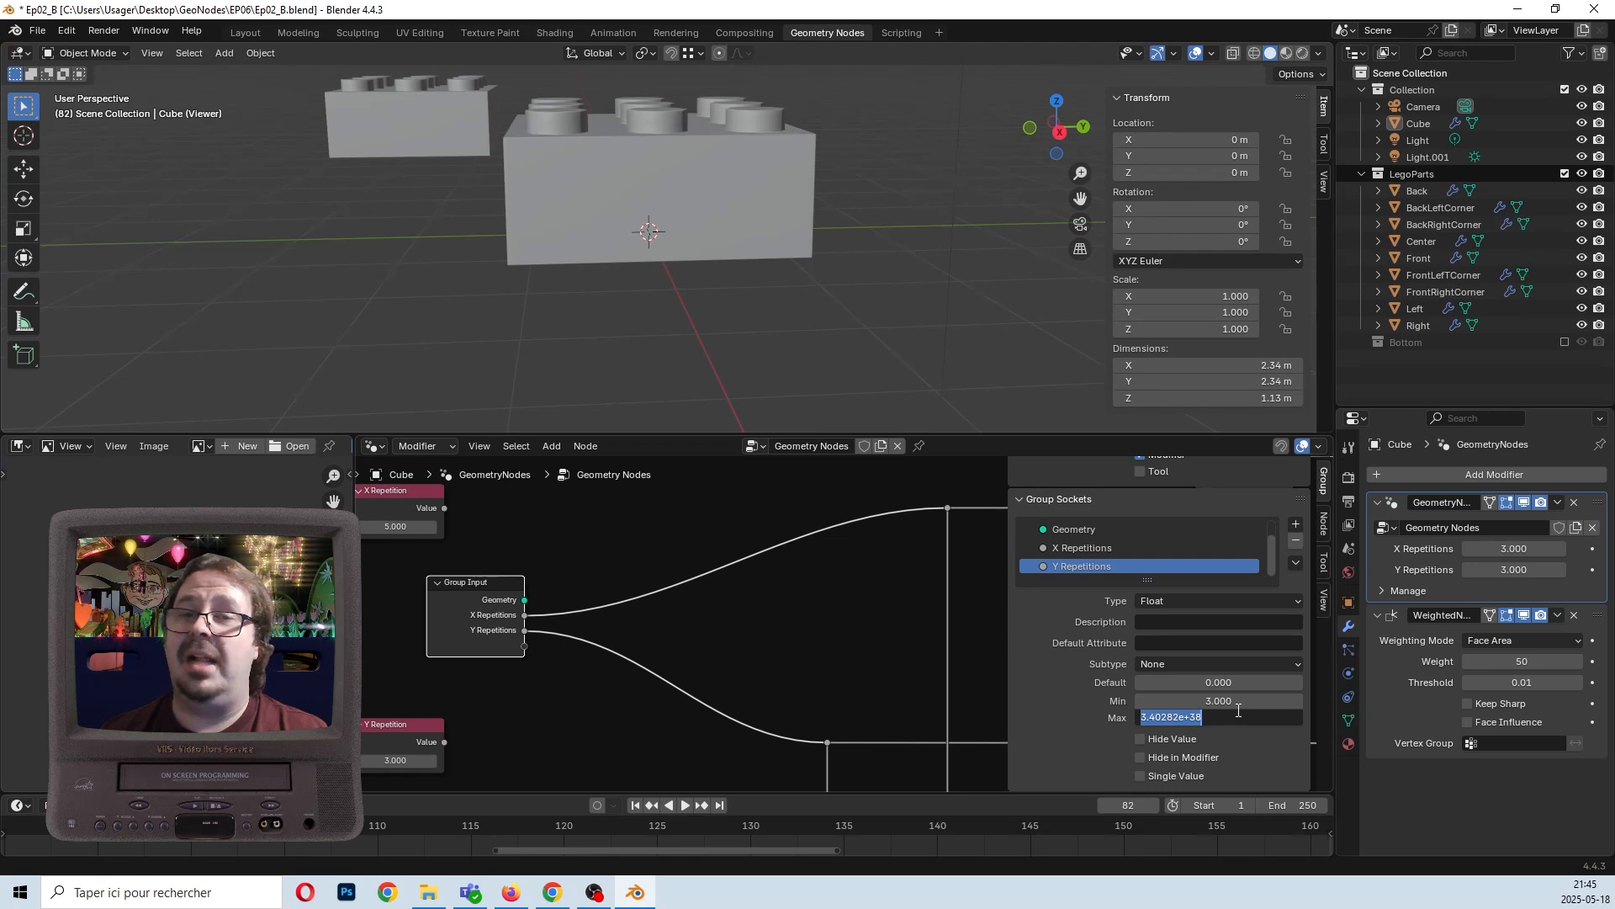
pyautogui.write('500')
pyautogui.press('Return')
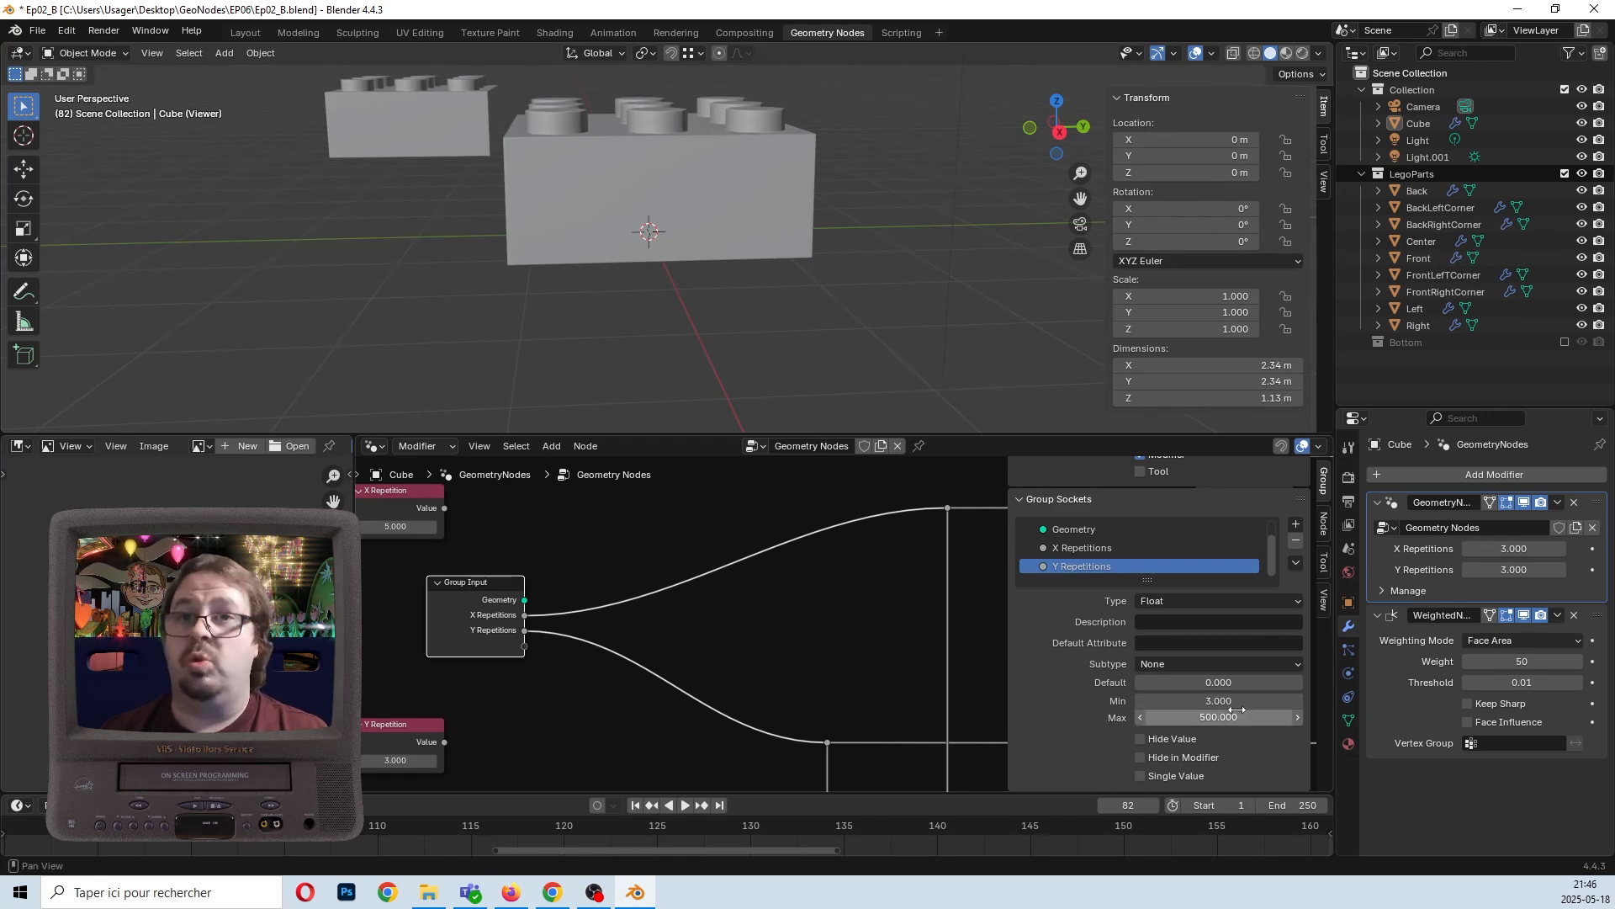
# Give the X Repetitions socket a minimum of 3, a maximum of 500 and a default of 3.
pyautogui.click(1088, 548)
pyautogui.click(1213, 698)
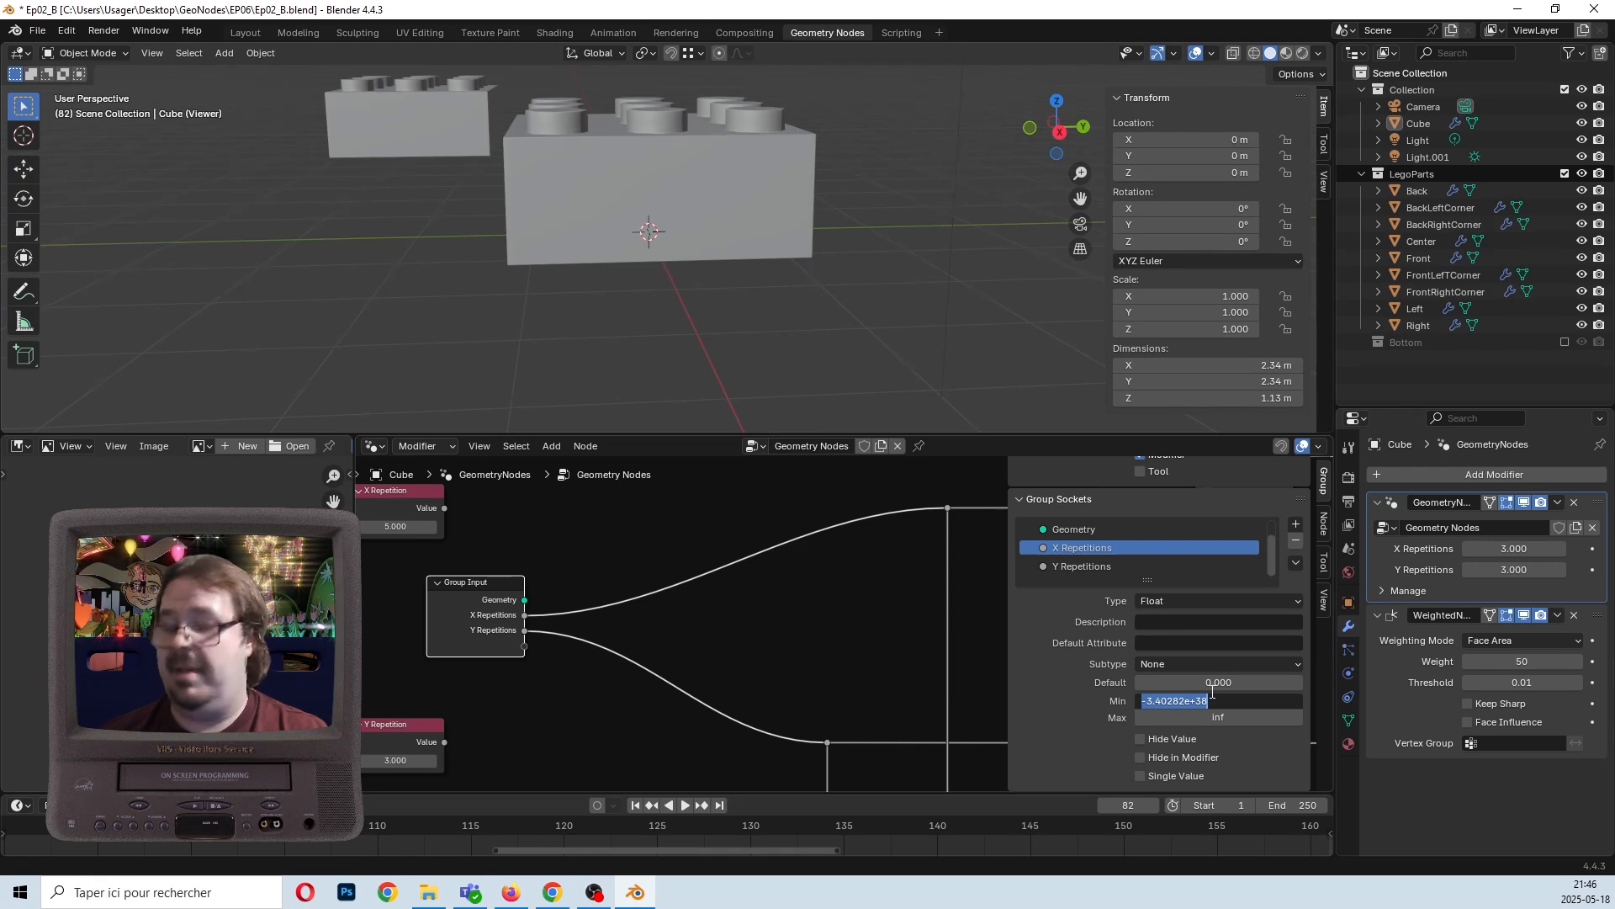
pyautogui.write('3')
pyautogui.press('Tab')
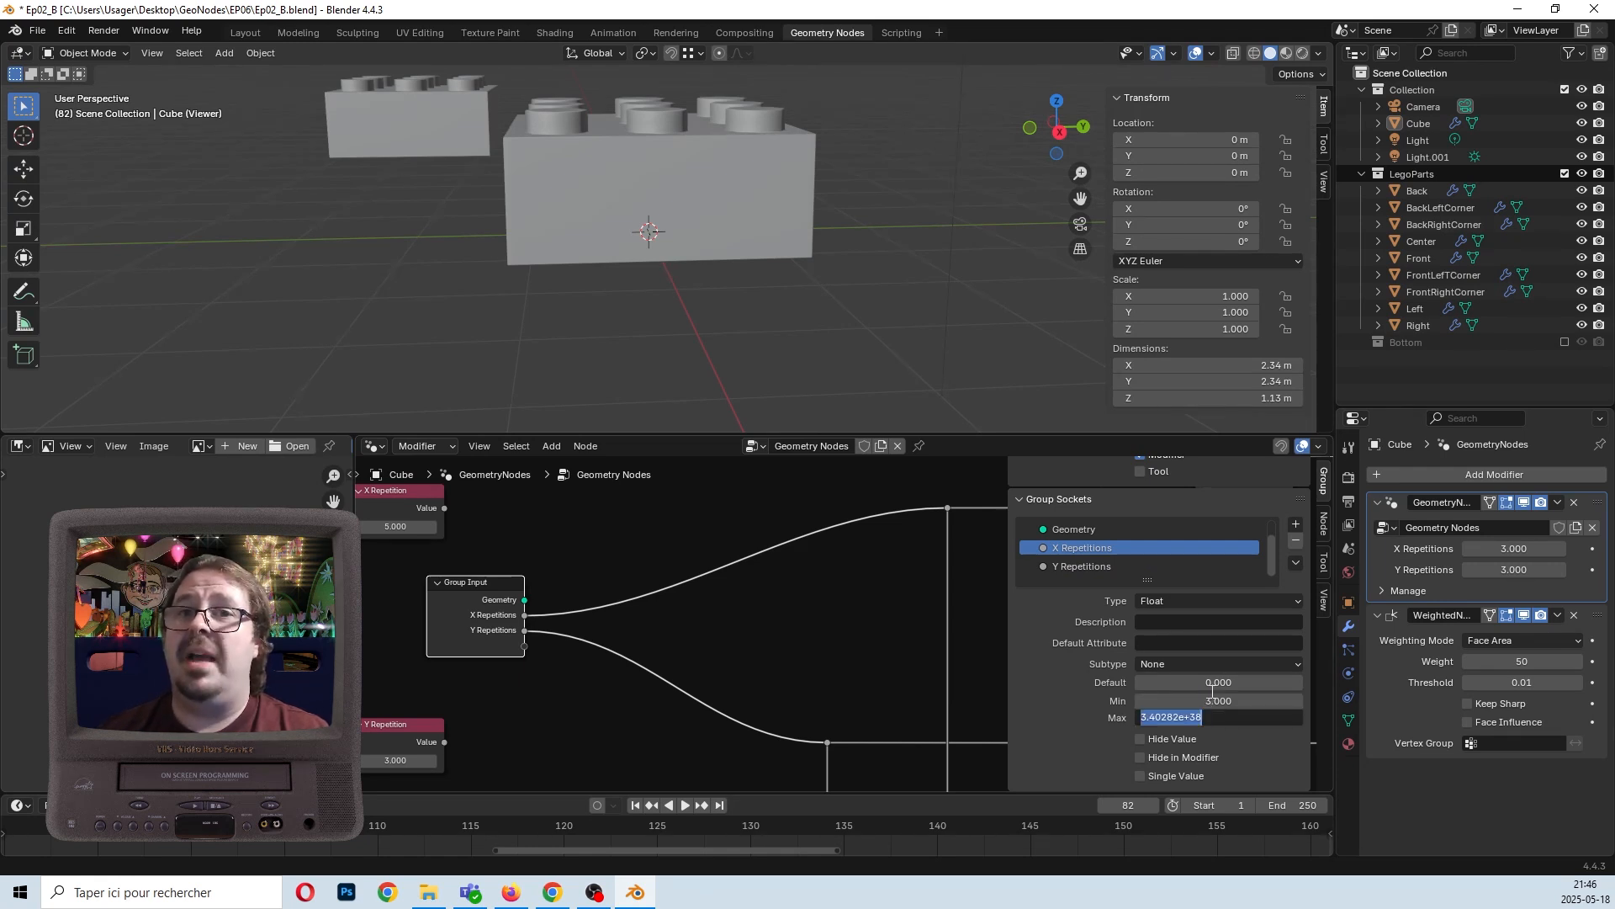
pyautogui.write('500')
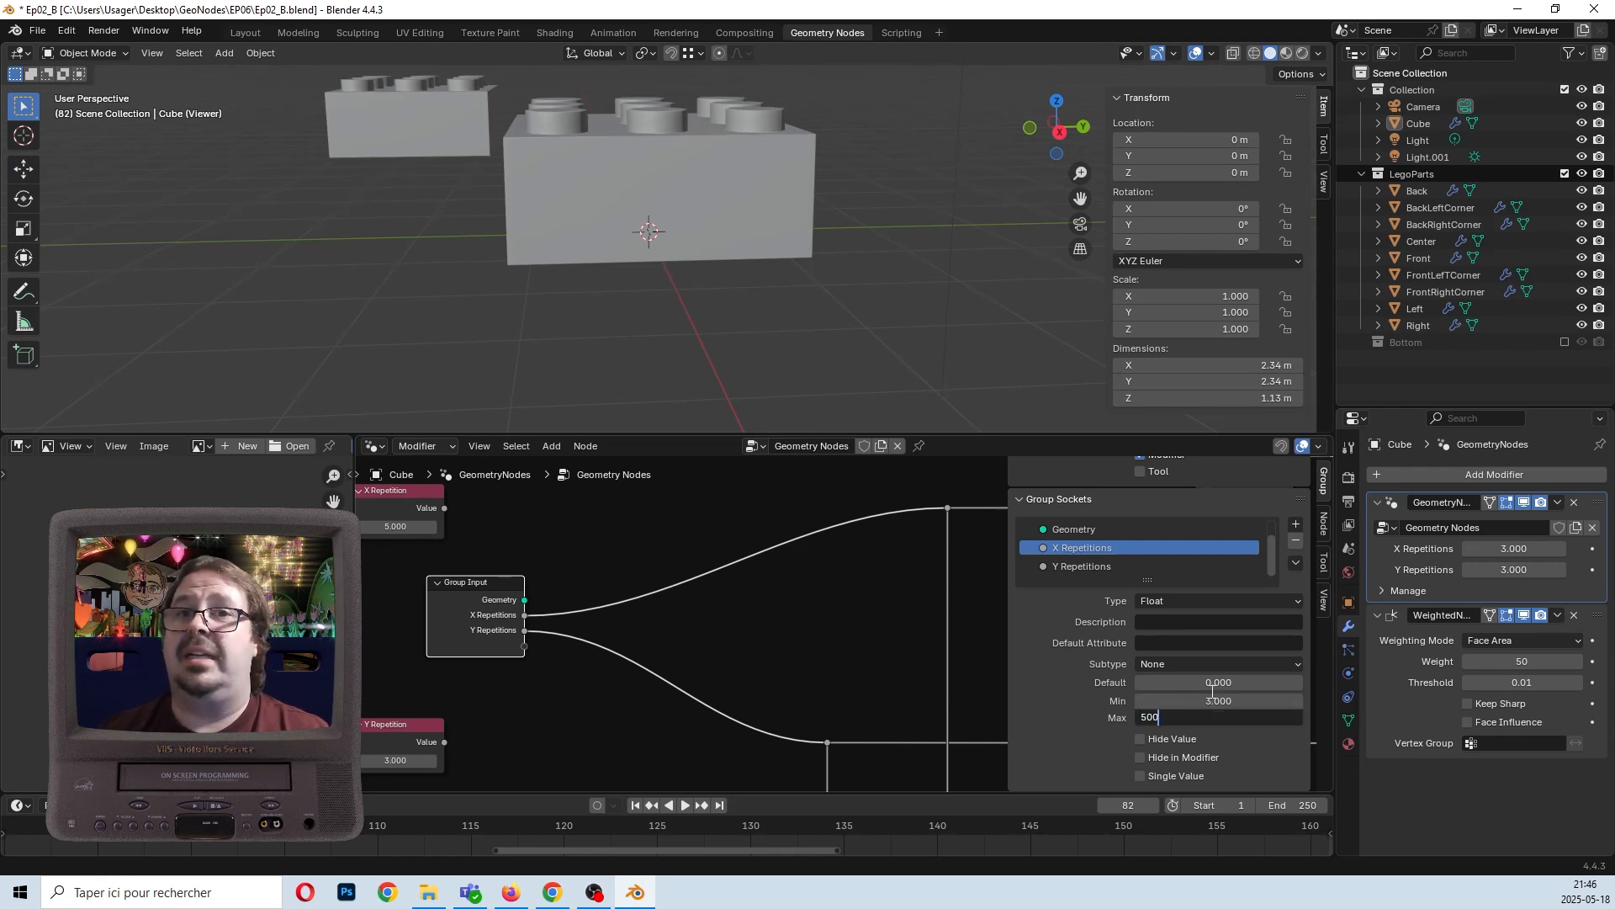
pyautogui.press('Return')
pyautogui.click(1218, 683)
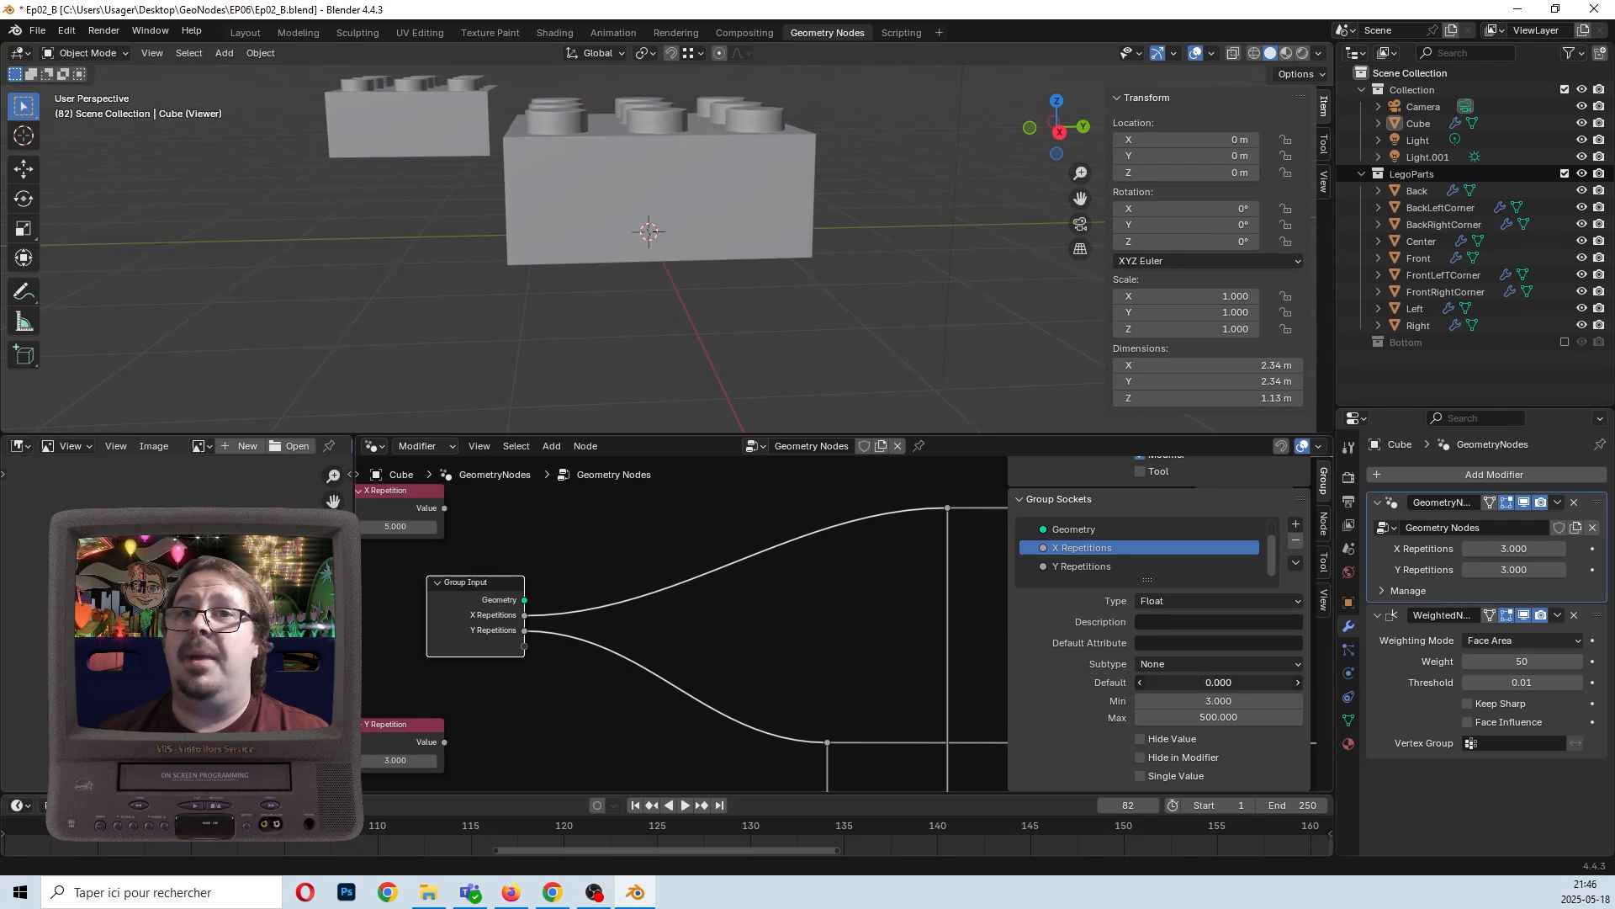
pyautogui.write('3')
pyautogui.press('Return')
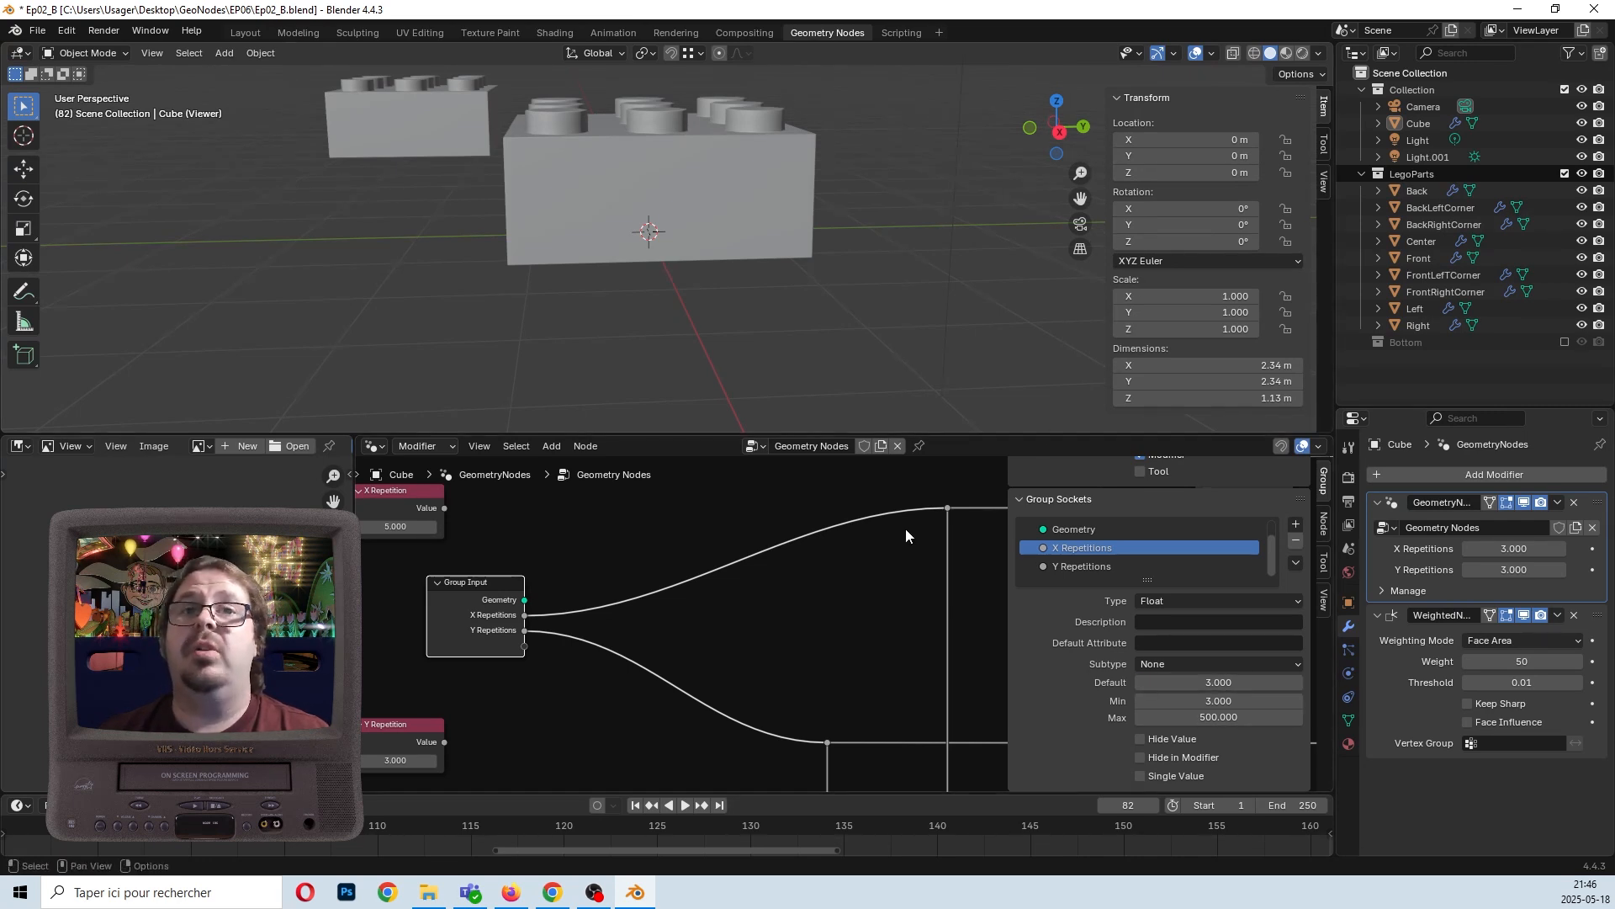
# Set the default value of the Y Repetitions socket to 3.
pyautogui.click(1098, 566)
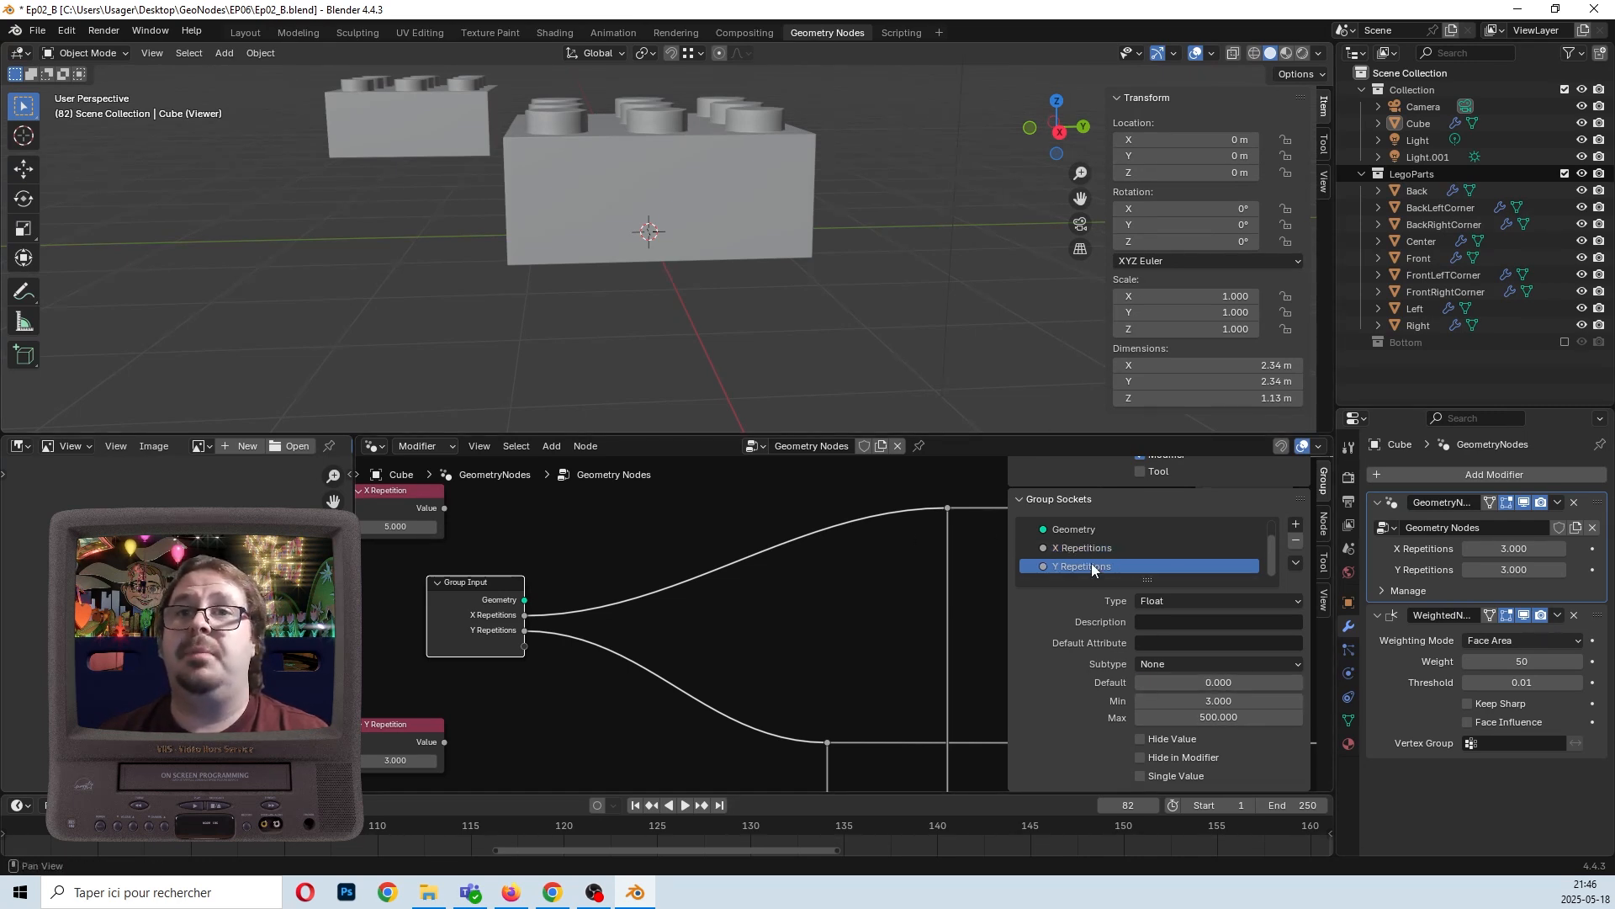
pyautogui.click(1222, 678)
pyautogui.write('3')
pyautogui.press('Return')
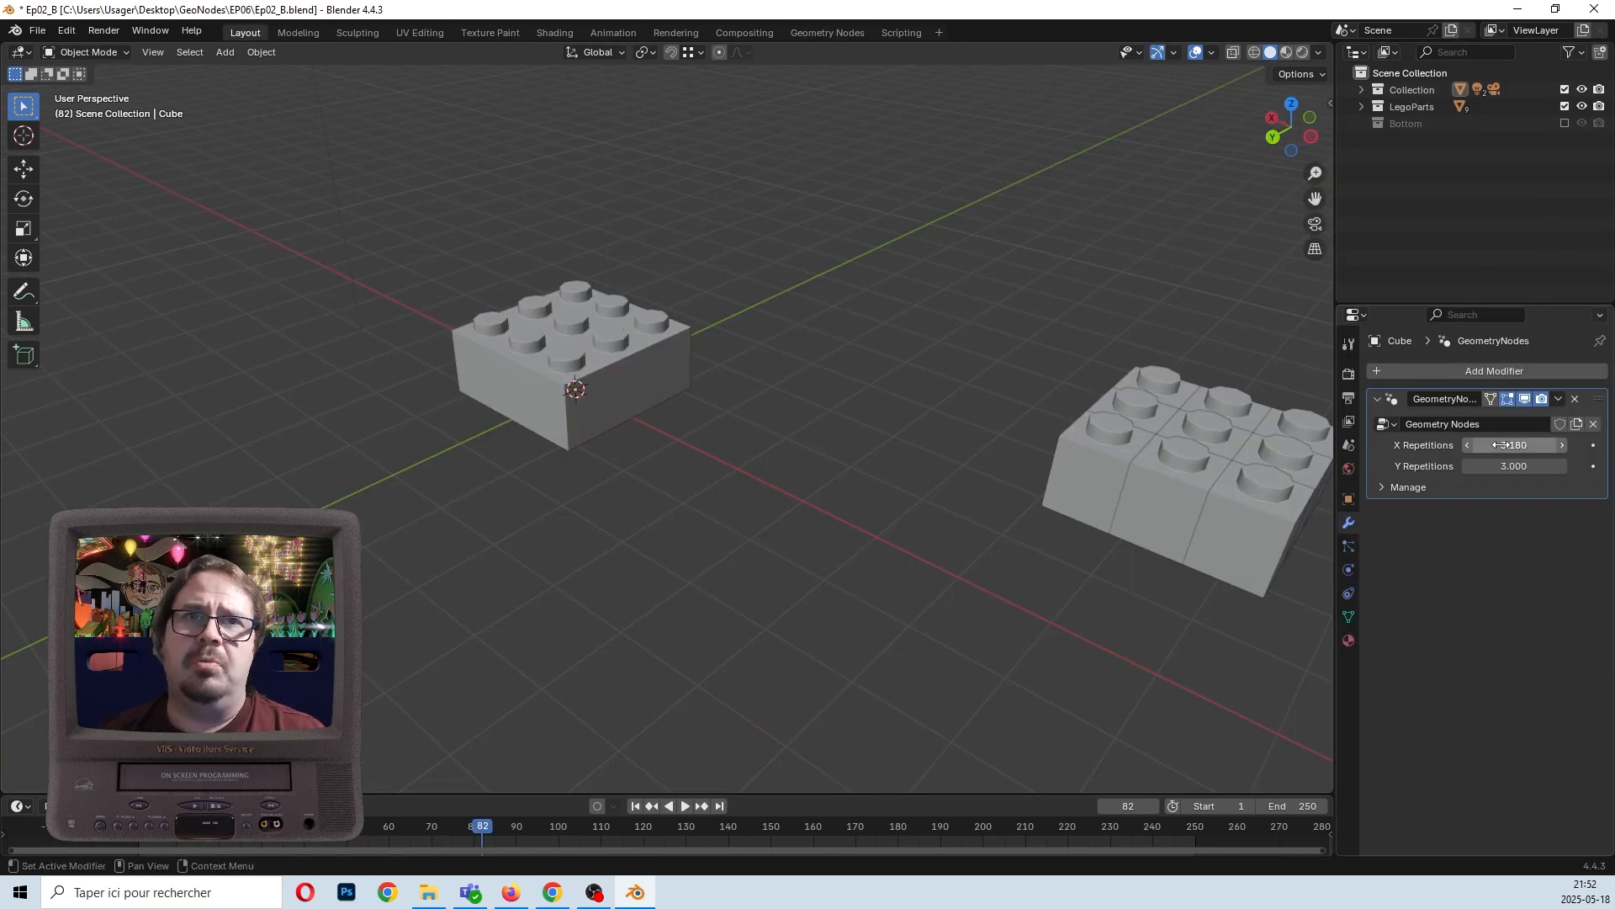
# Increase the X Repetitions value in the brick's Geometry Nodes modifier to lengthen the brick.
pyautogui.moveTo(1500, 446); pyautogui.dragTo(1607, 445)
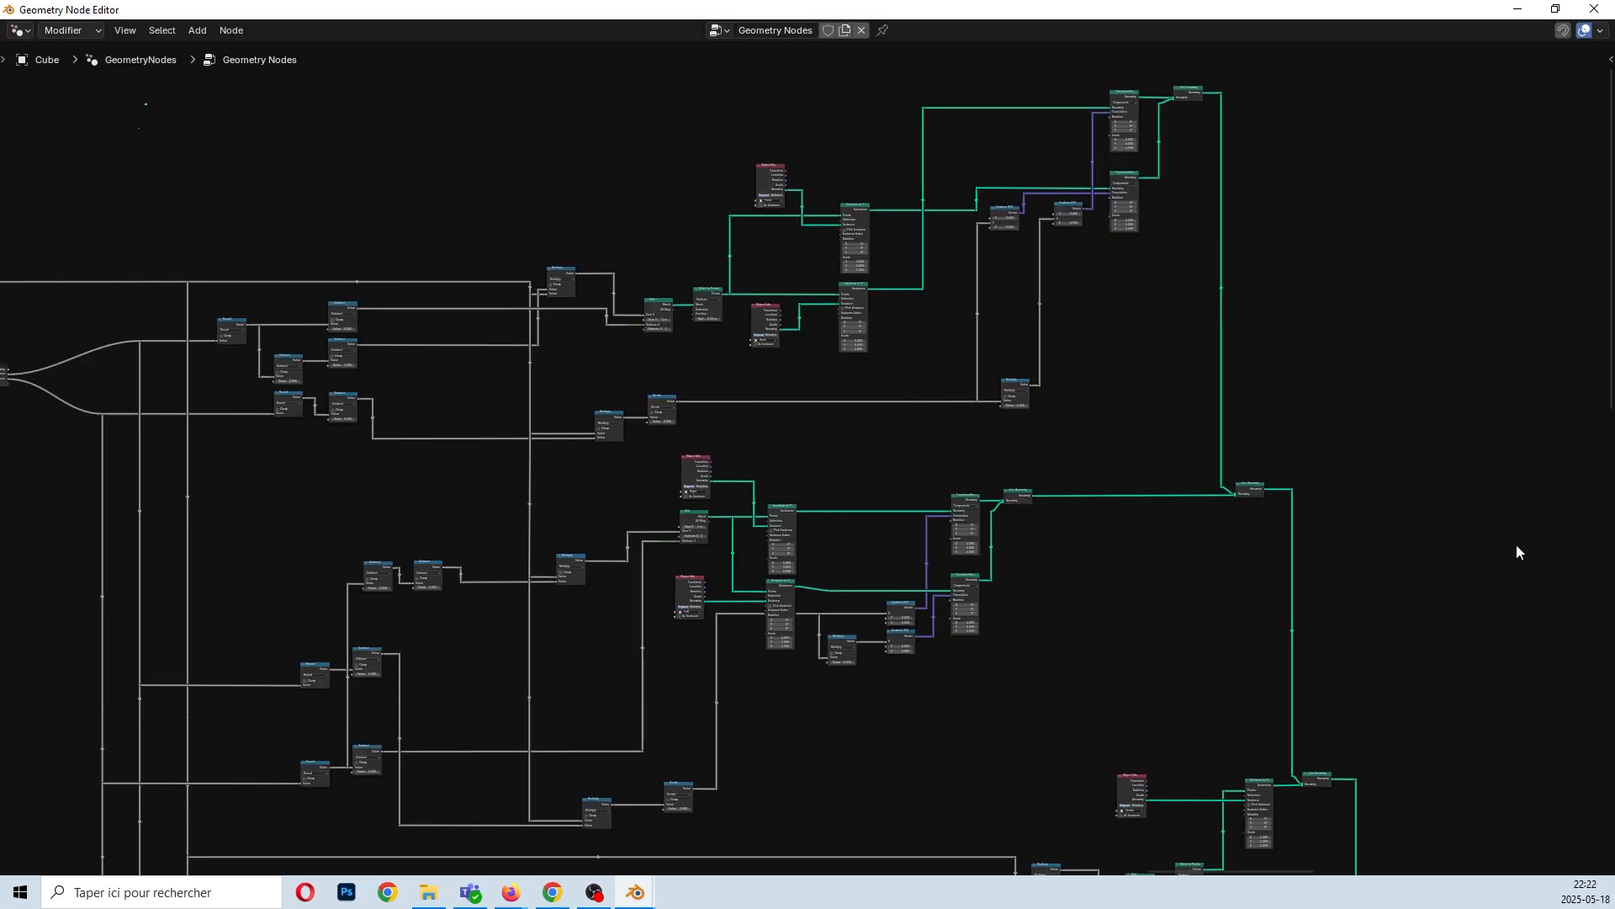
# Look over the complete Geometry Nodes tree from the edge and center branches down to the corner and merging sections.
pyautogui.moveTo(1518, 551); pyautogui.dragTo(1507, 472, button='middle')
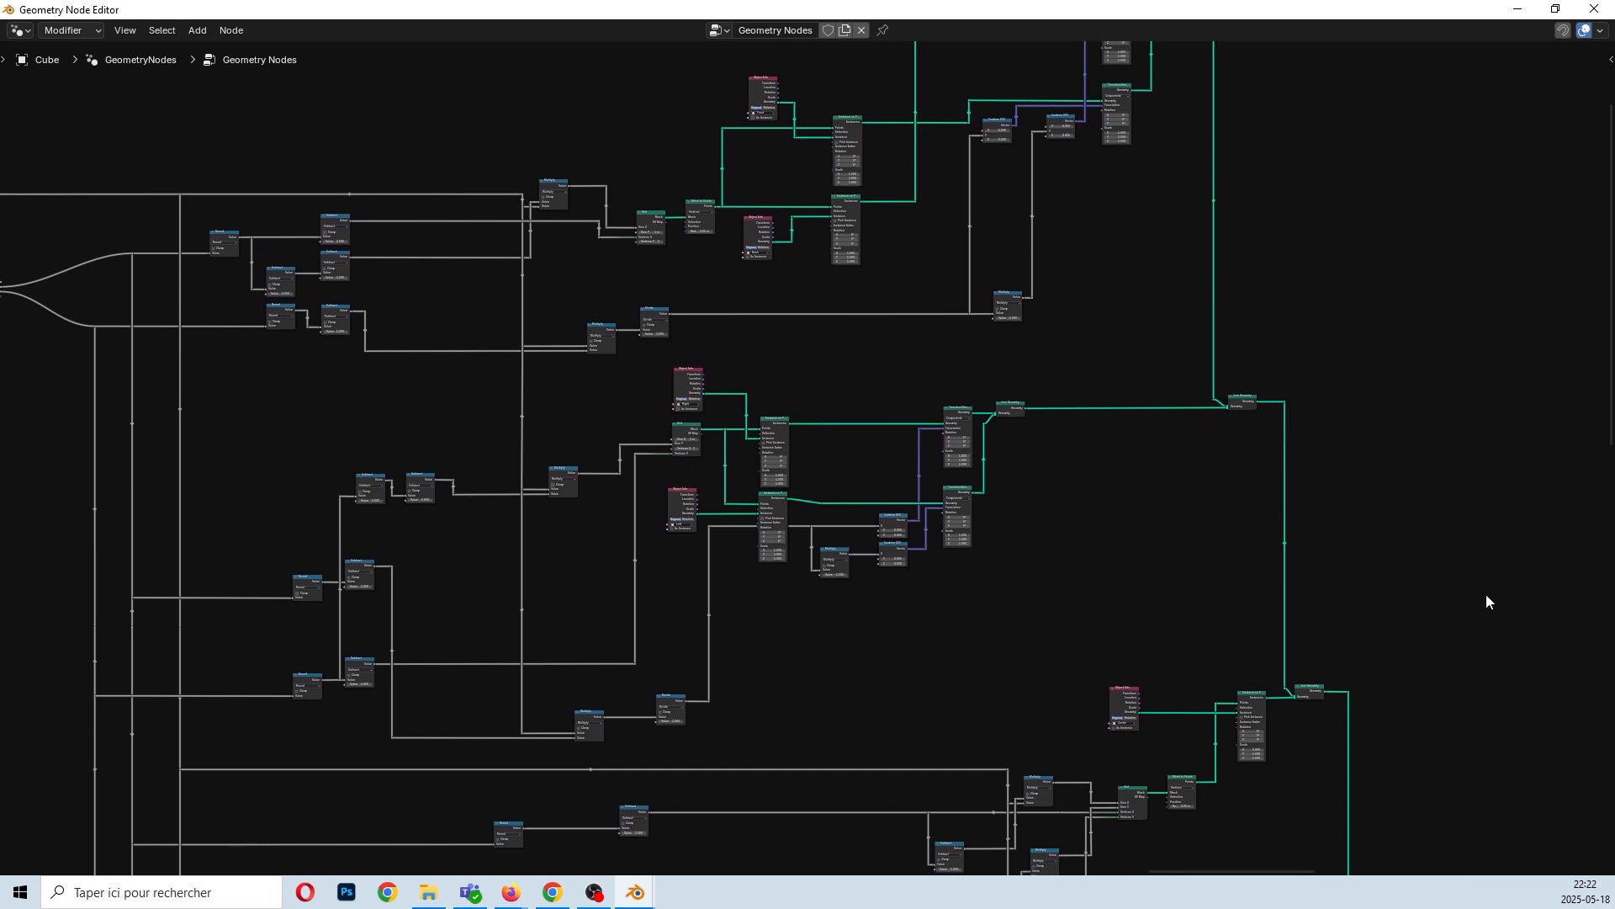
pyautogui.moveTo(1486, 599); pyautogui.dragTo(1483, 495, button='middle')
pyautogui.moveTo(1461, 660); pyautogui.dragTo(1425, 380, button='middle')
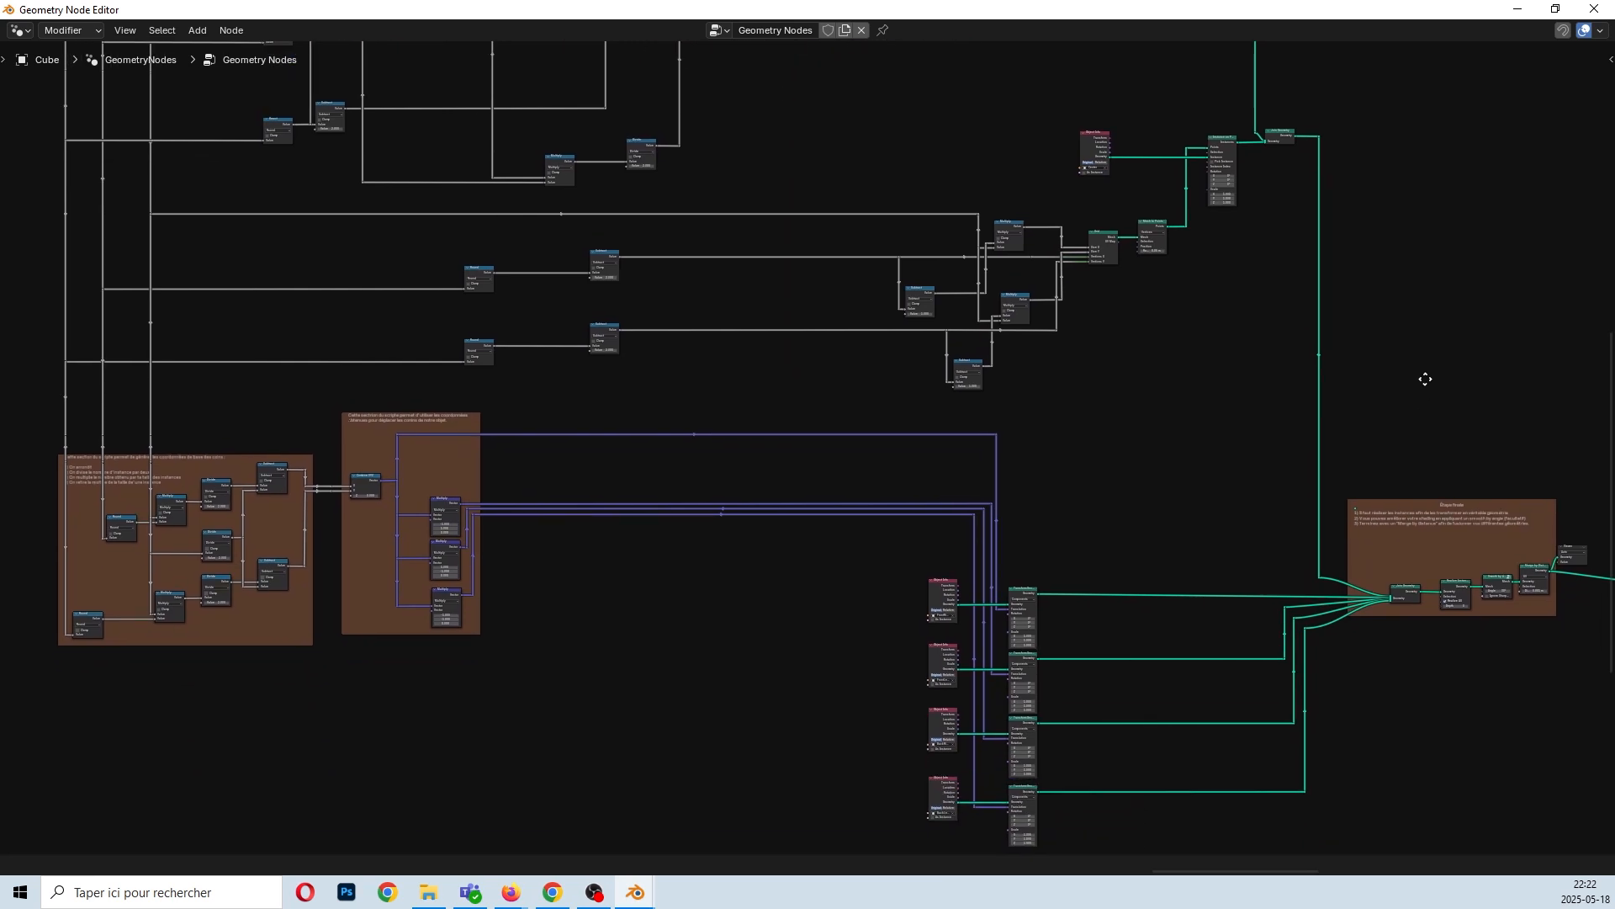